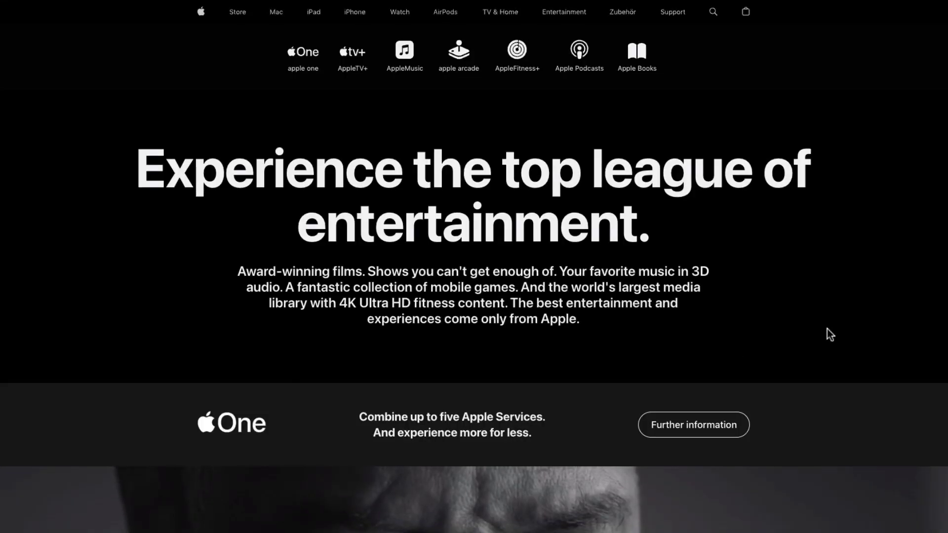
Examine the show carousel on Apple's entertainment page and the matching loop carousel on the site's preview page.
scroll(830, 331, "down", 12)
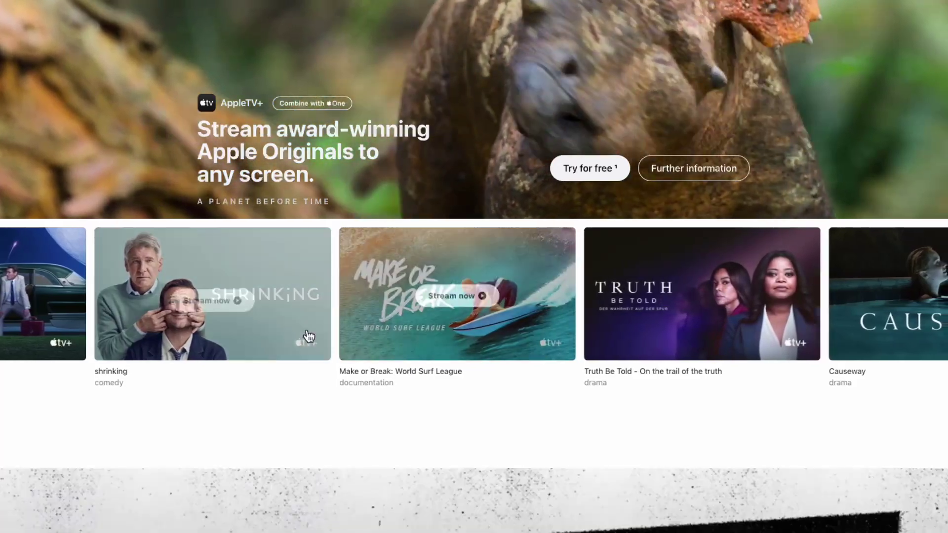
scroll(433, 418, "down", 10)
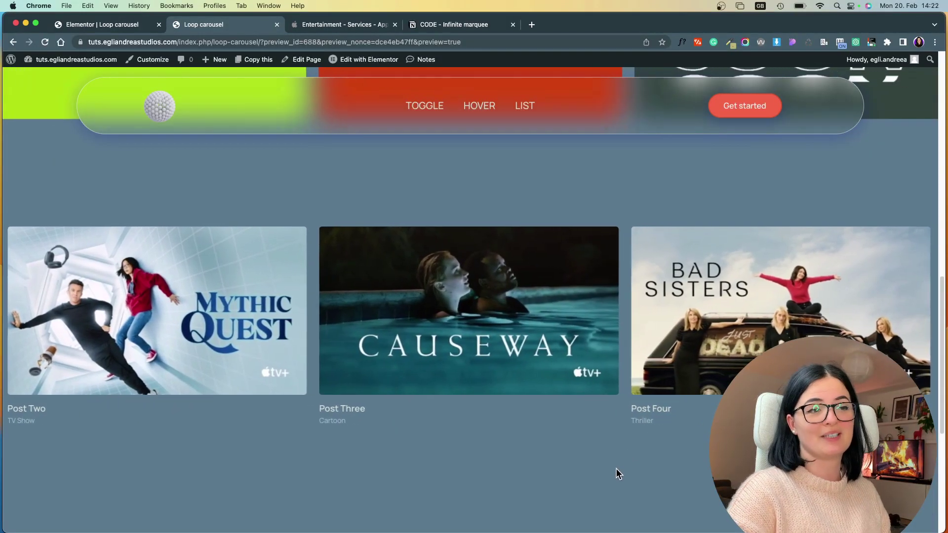
scroll(615, 468, "down", 3)
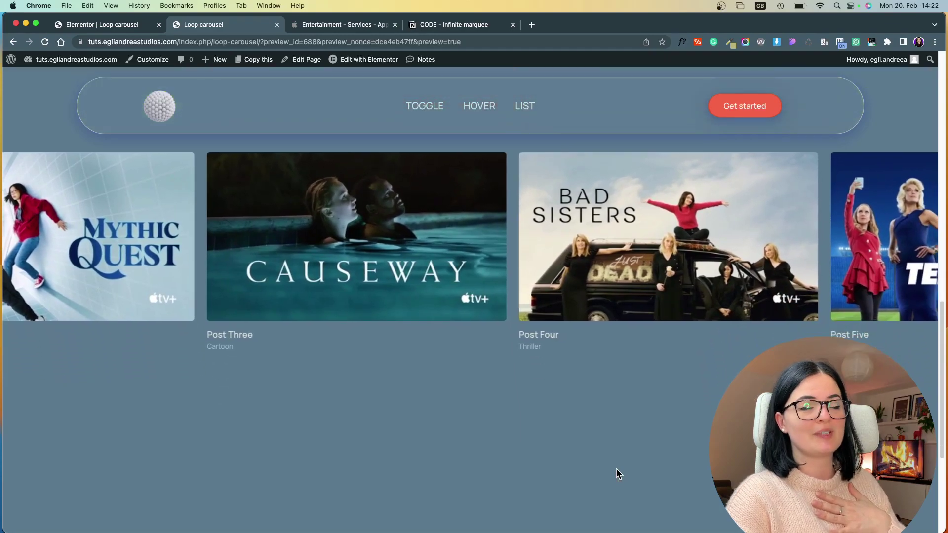
scroll(615, 468, "up", 4)
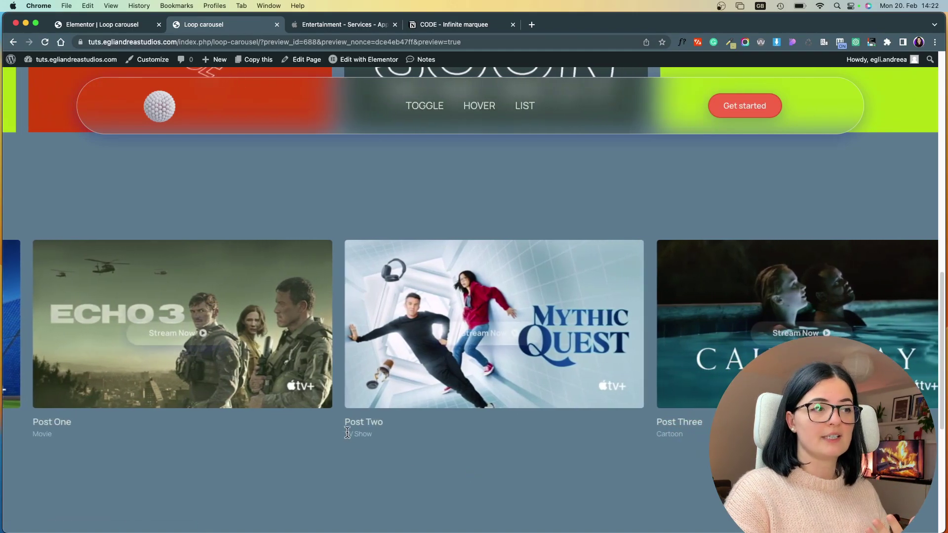
mouse_move(348, 432)
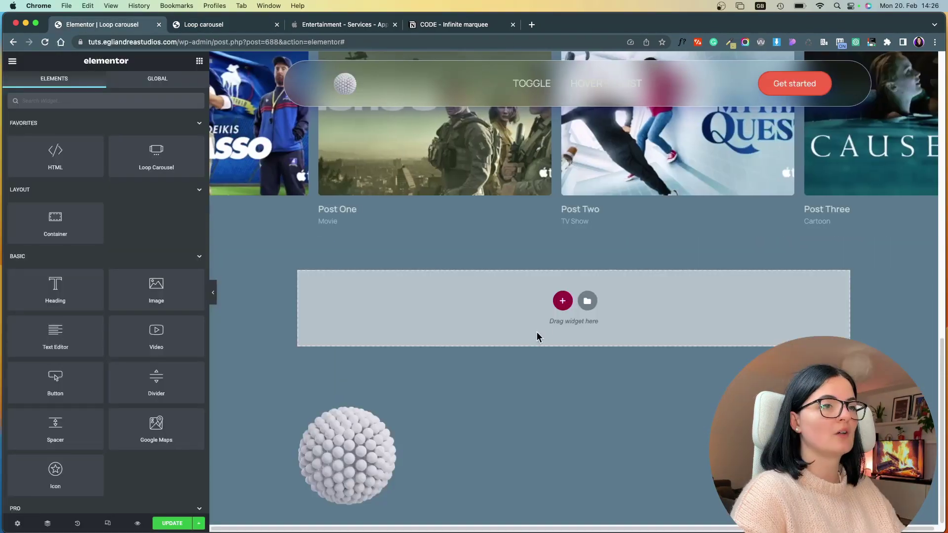
Add a column-direction container below the existing carousel and set its content width to Full Width at 100%.
left_click(561, 299)
left_click(438, 321)
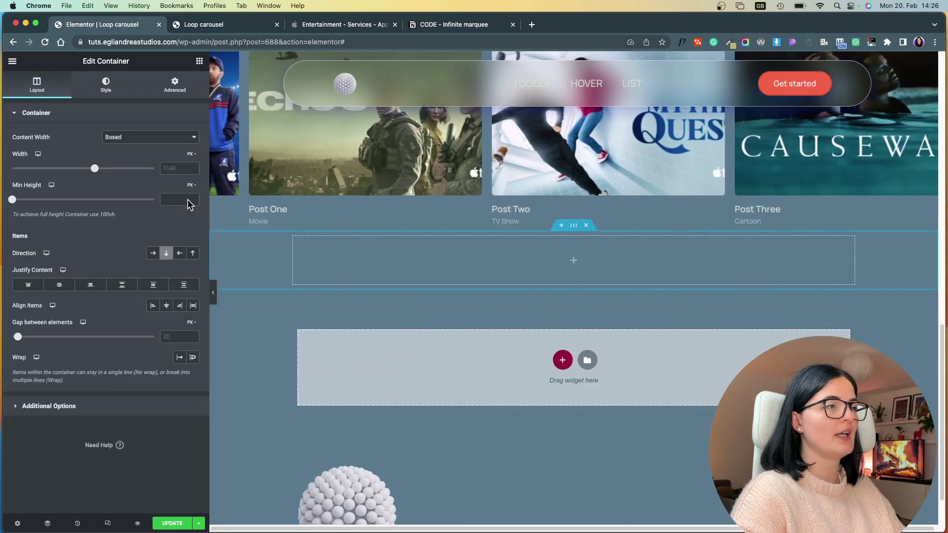
left_click(144, 138)
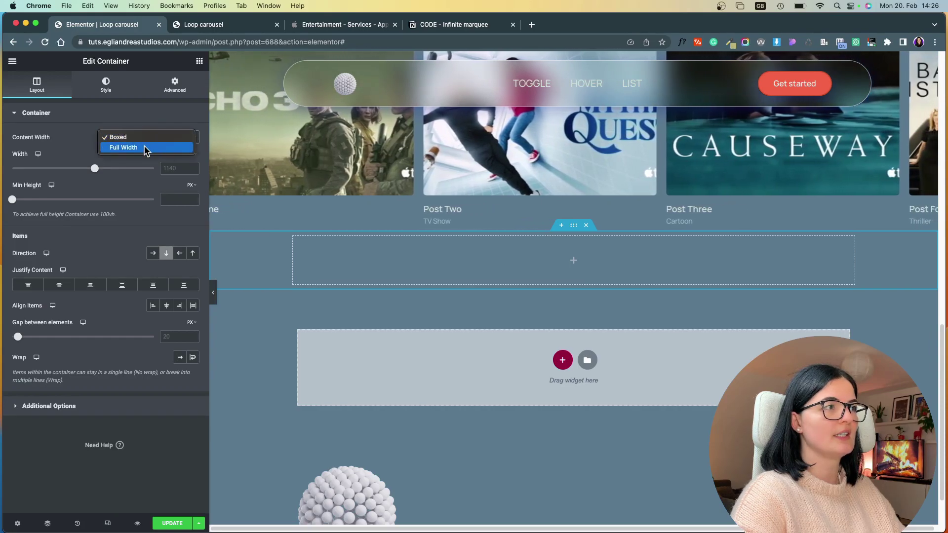
left_click(144, 147)
left_click(152, 169)
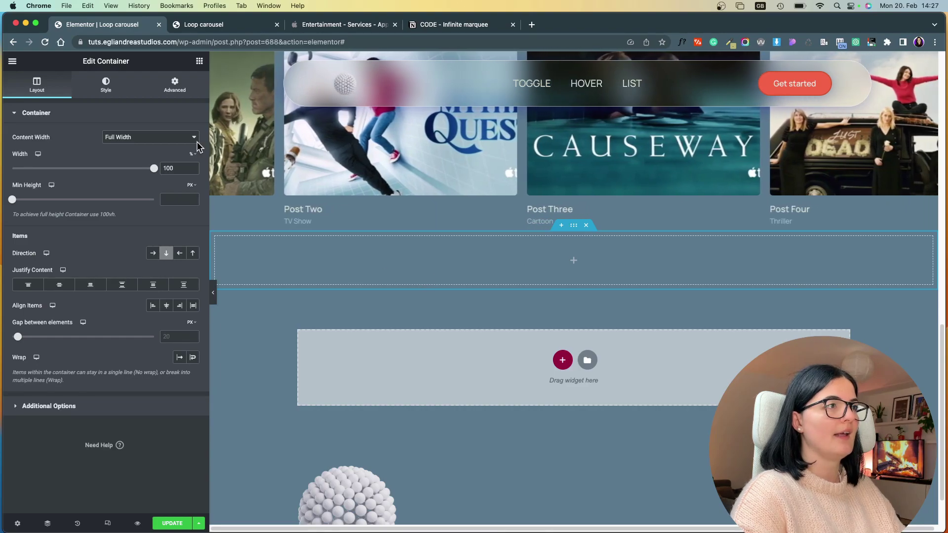
Insert a Loop Carousel widget in the new container and create a new loop template for it, saving the page changes.
left_click(200, 60)
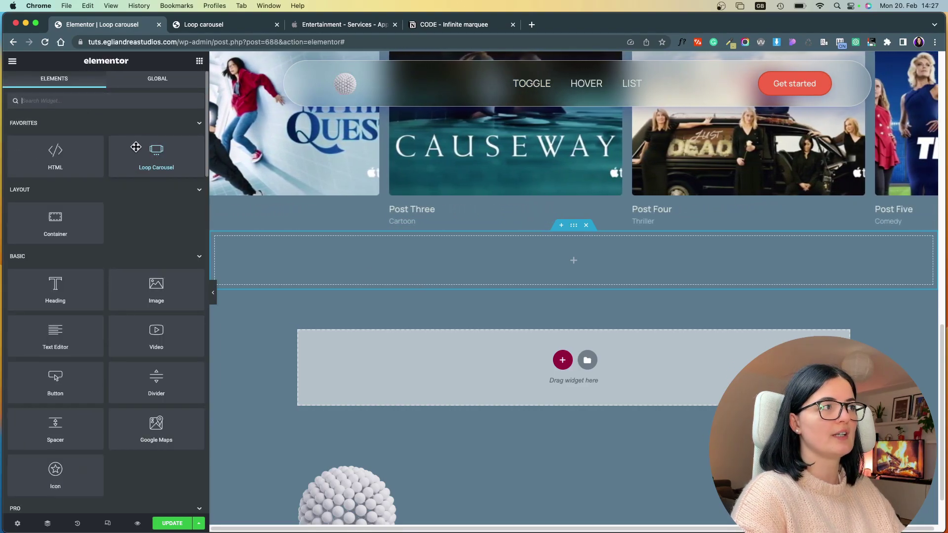
left_click_drag(156, 160, 313, 263)
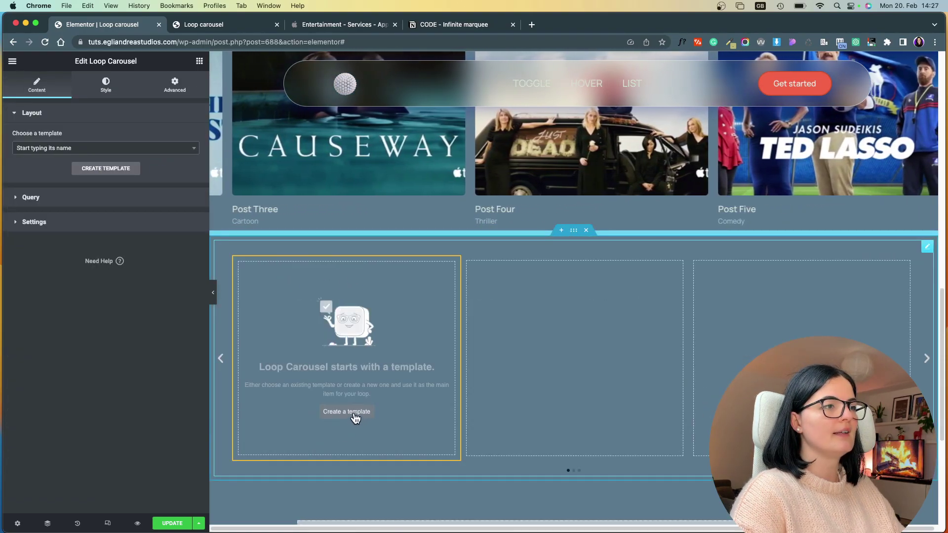
left_click(355, 417)
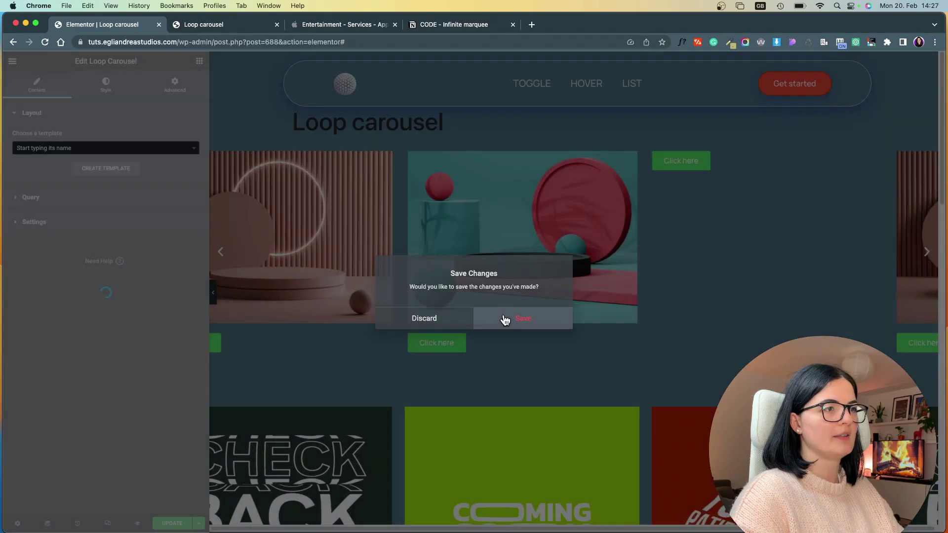
left_click(504, 319)
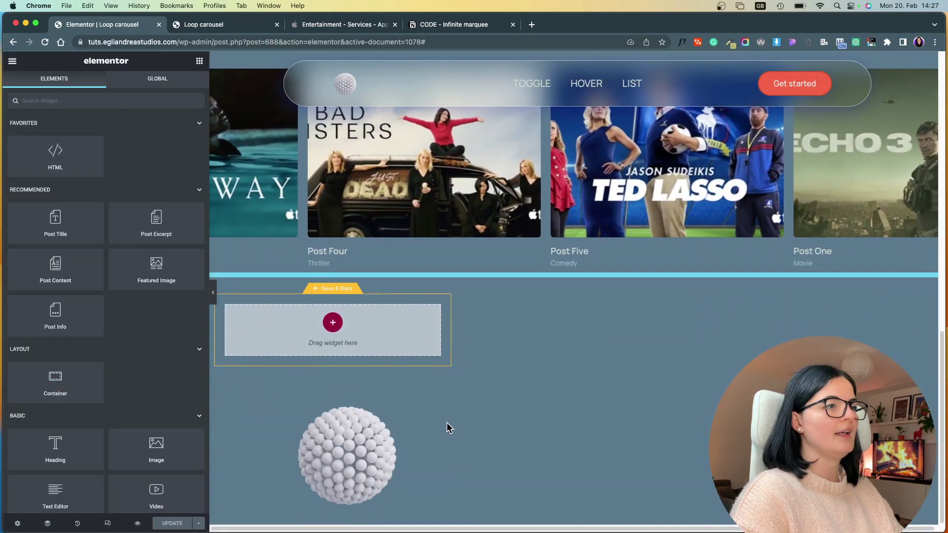
Add a column-direction container to the loop template and place an Image widget in it.
left_click(332, 321)
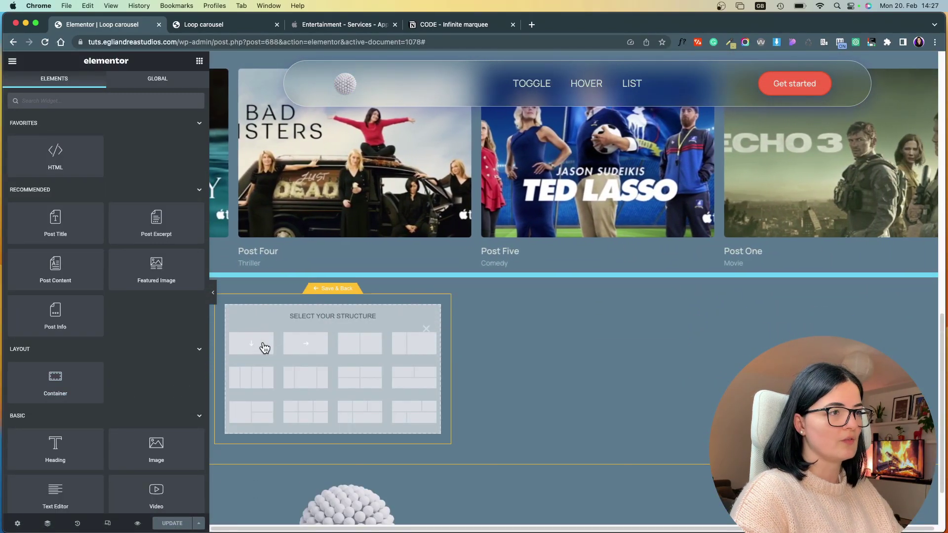
left_click(244, 343)
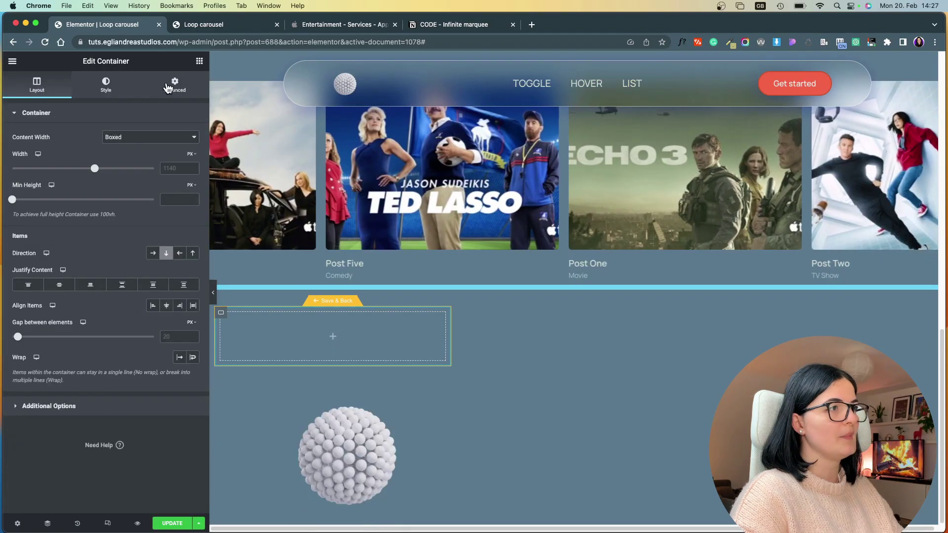
left_click(200, 61)
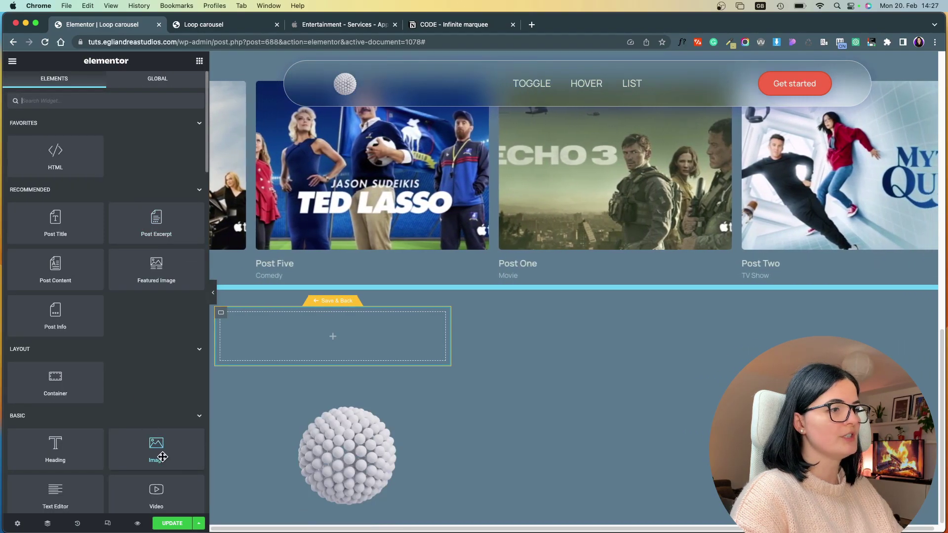
left_click_drag(163, 457, 311, 341)
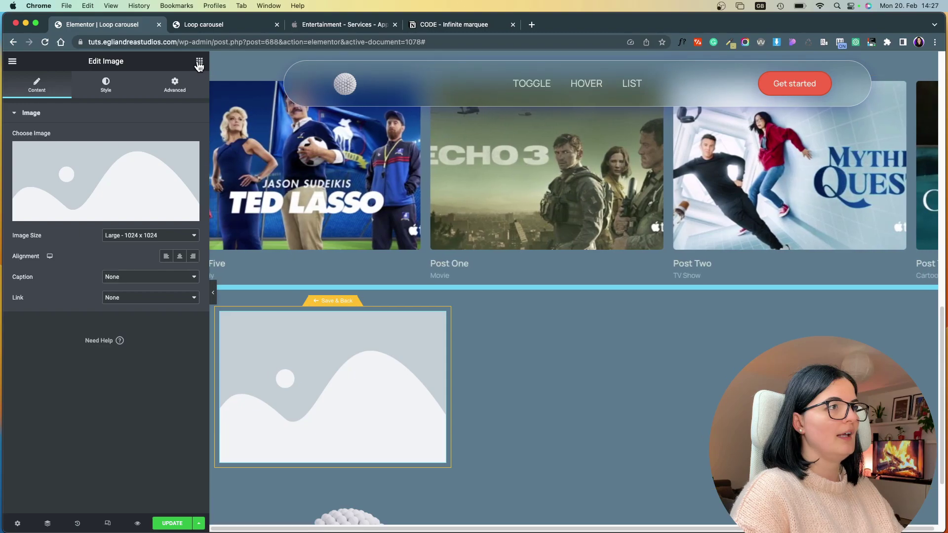
Add a Heading widget below the template's image and a Text Editor widget below the heading.
left_click(199, 61)
scroll(97, 421, "down", 4)
left_click_drag(52, 347, 264, 459)
left_click(200, 61)
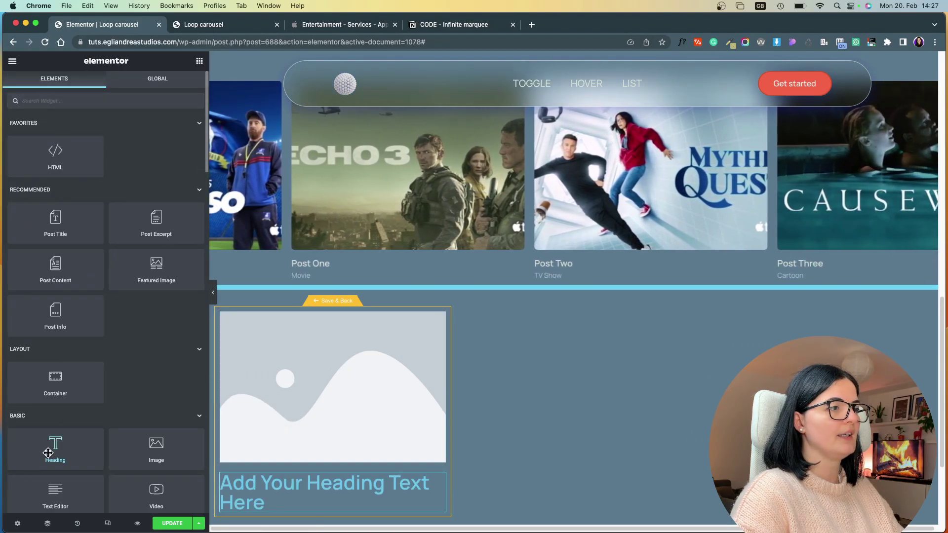
scroll(53, 436, "down", 3)
left_click_drag(60, 413, 368, 484)
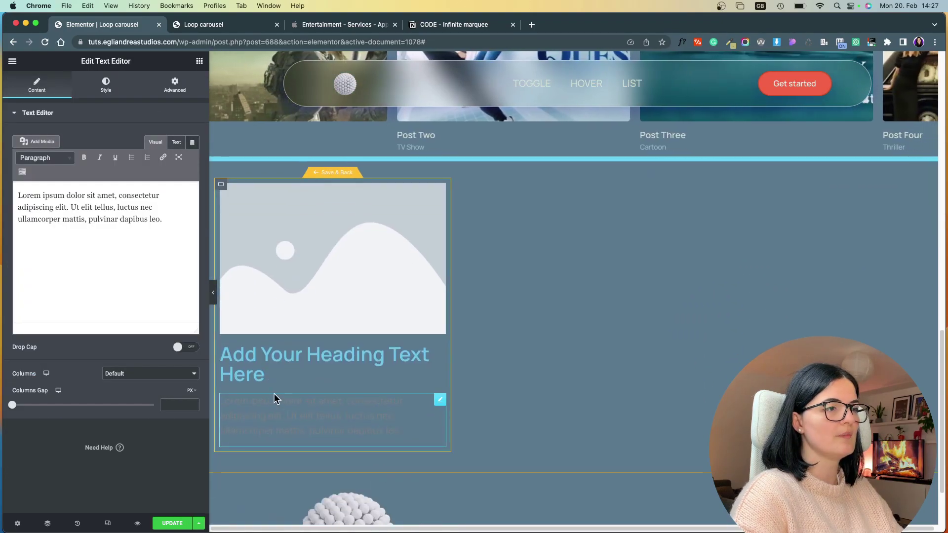
Link the template's image to the Featured Image dynamic tag.
left_click(334, 179)
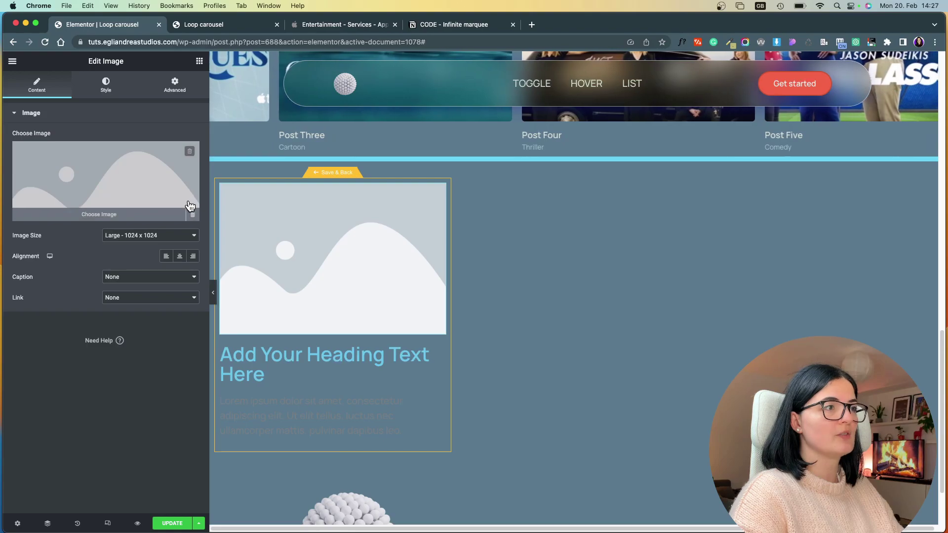
left_click(193, 218)
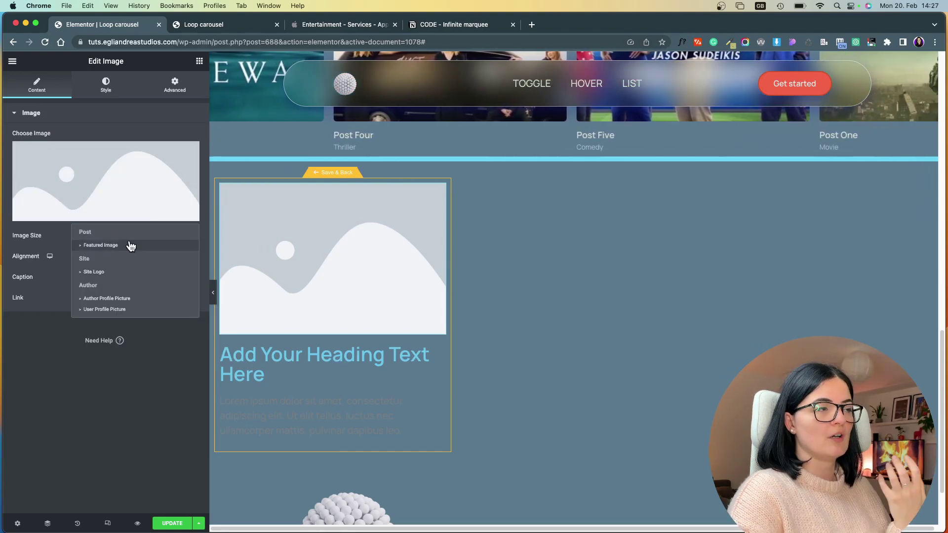
left_click(131, 245)
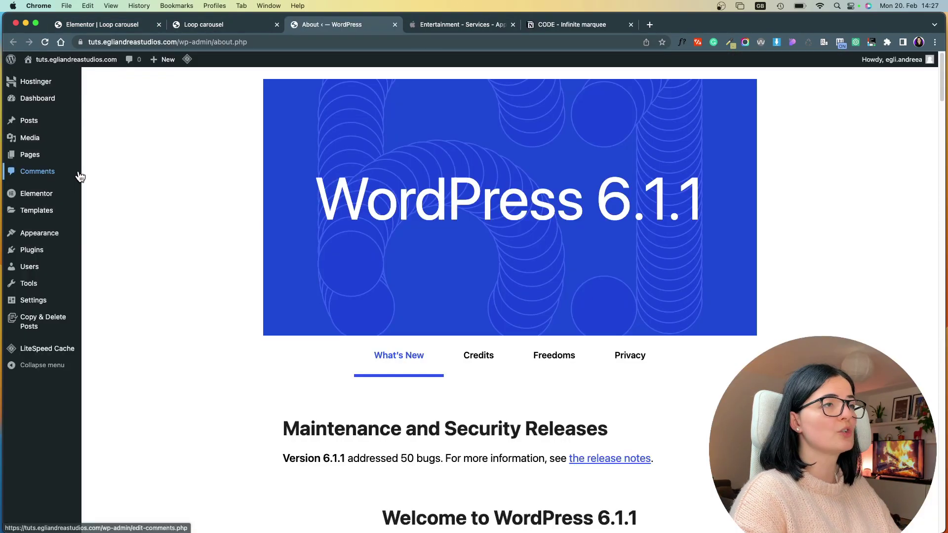
Open Post One from the WordPress posts and review its featured image, excerpt and categories.
mouse_move(71, 136)
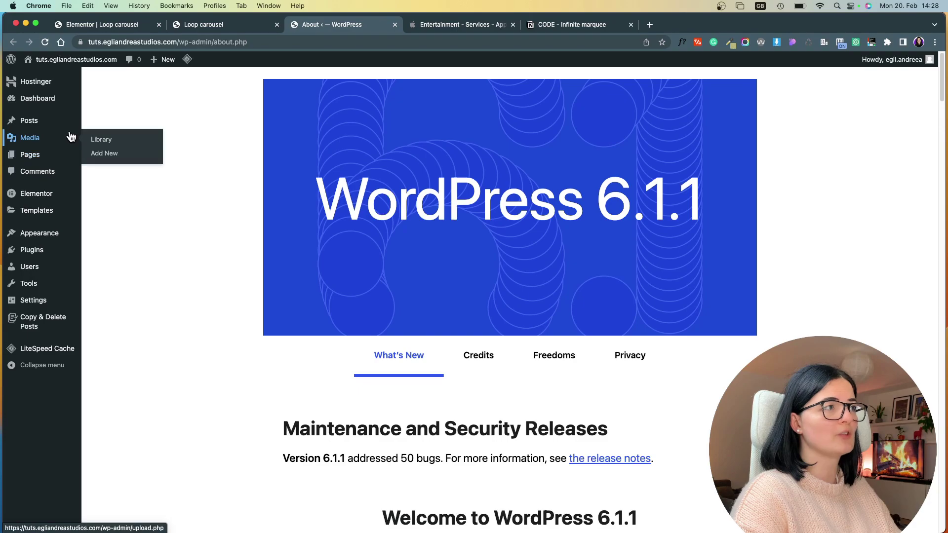
left_click(35, 123)
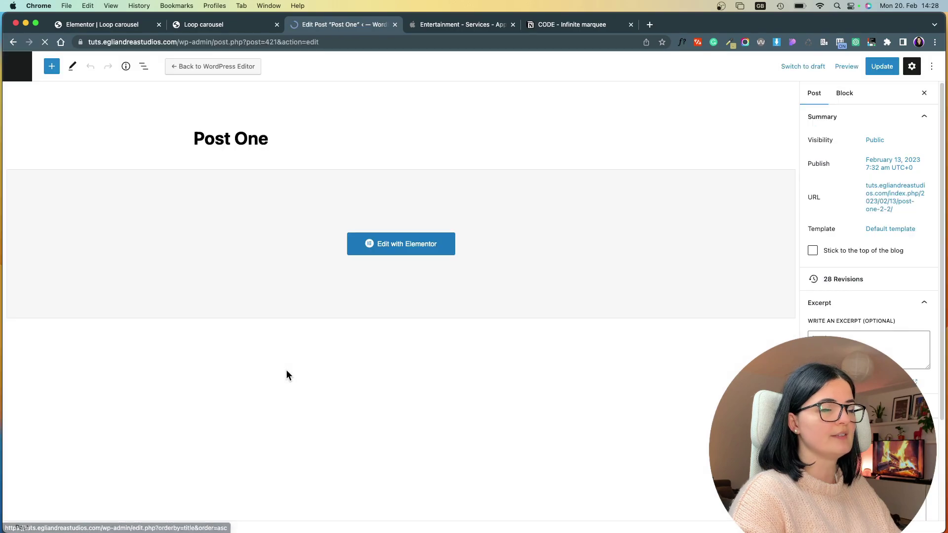
double_click(818, 387)
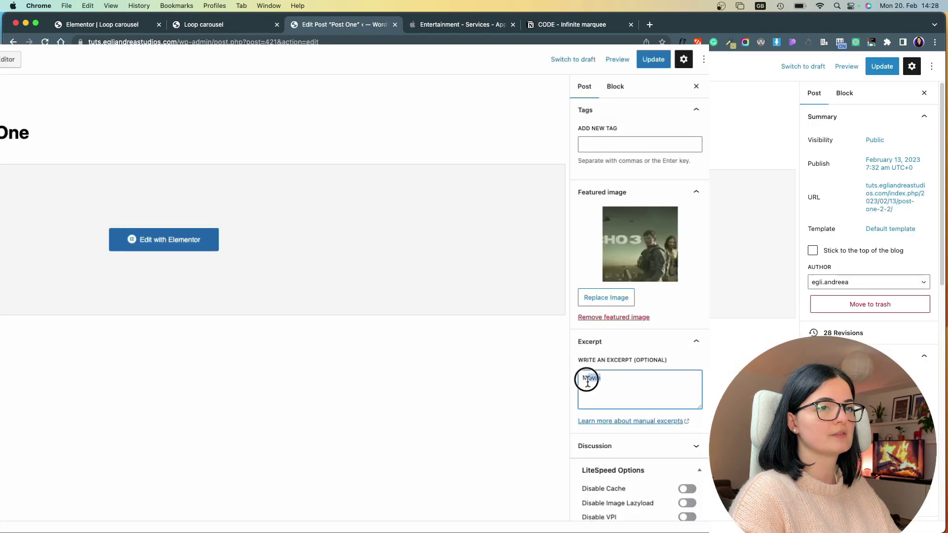
left_click(635, 254)
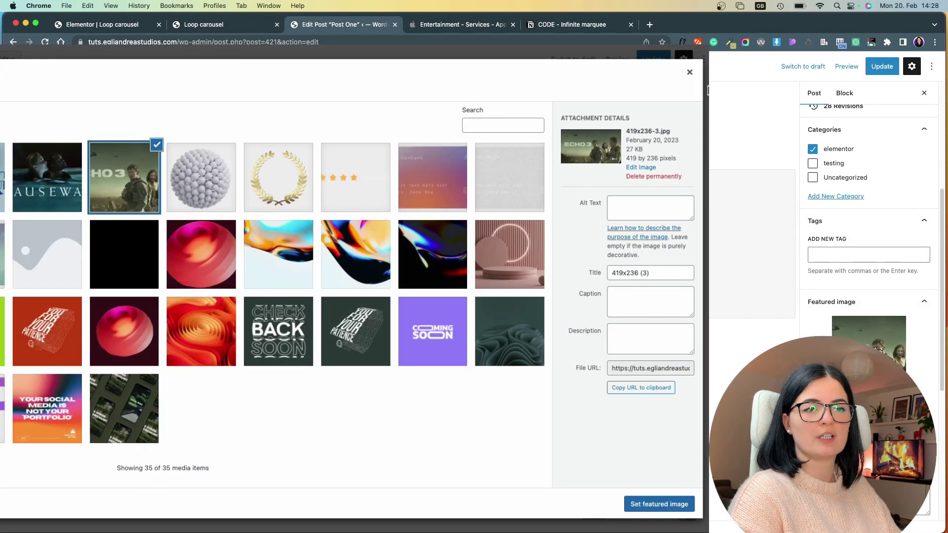
left_click(690, 74)
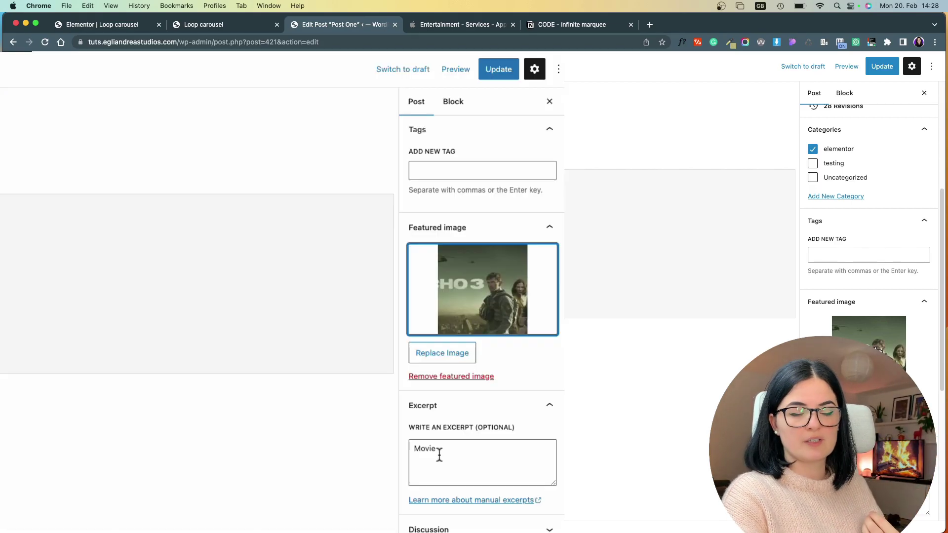
scroll(869, 296, "down", 3)
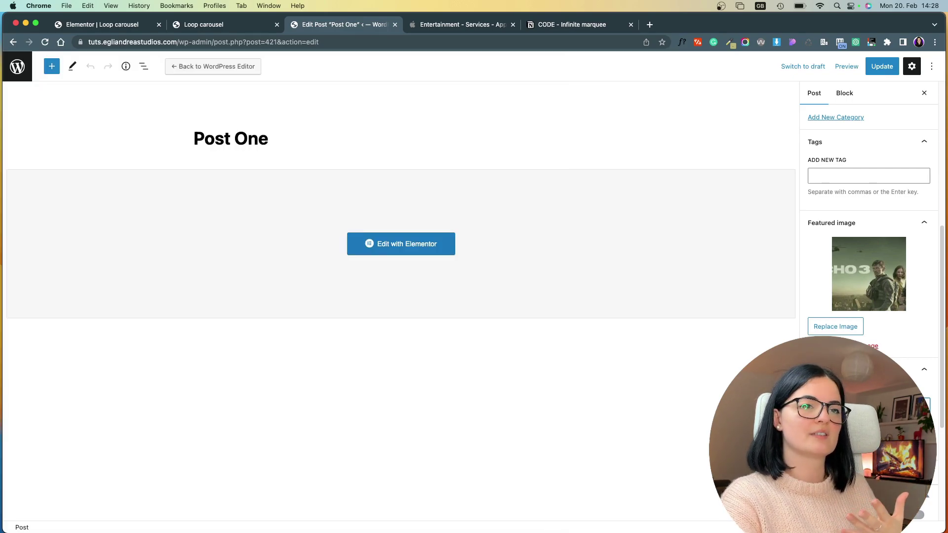
scroll(869, 223, "up", 5)
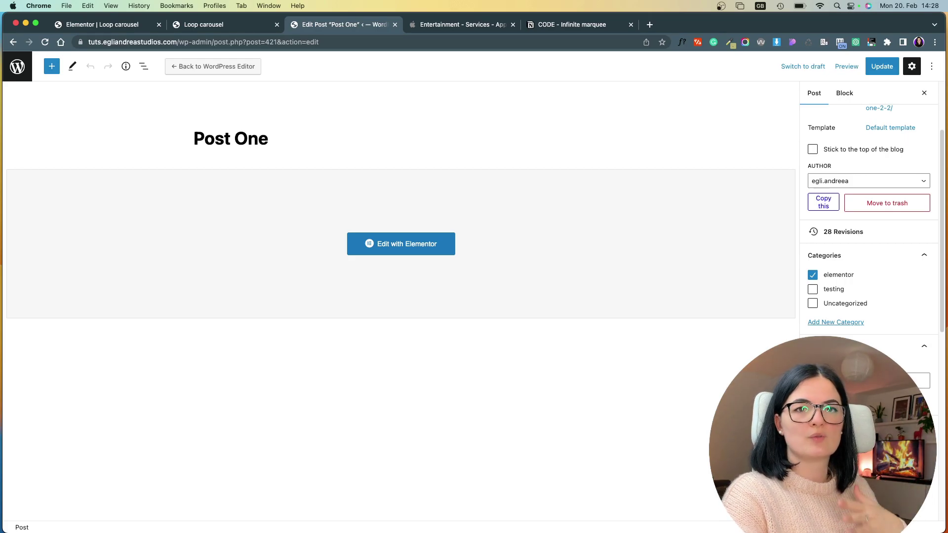
scroll(869, 296, "down", 6)
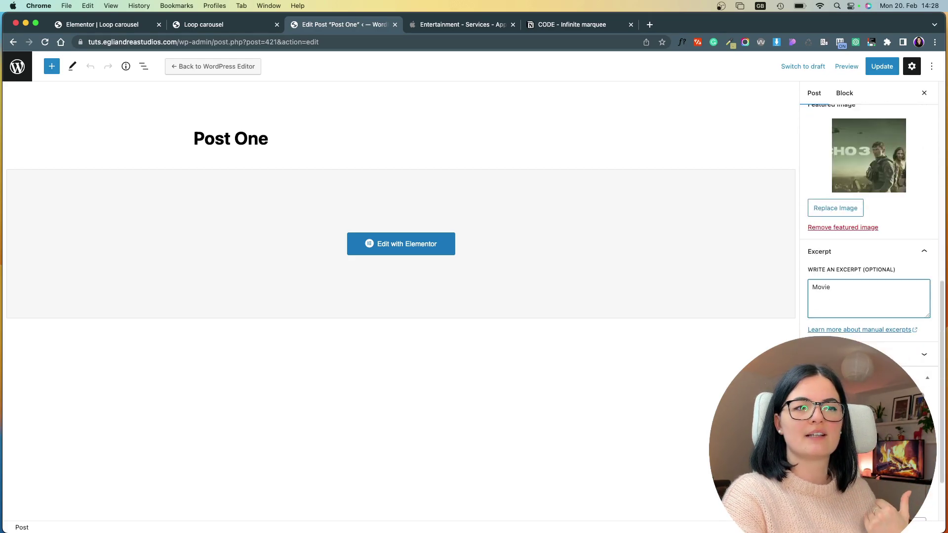
Back in the Elementor template, link the heading to the Post Title dynamic tag and the text editor to Post Excerpt.
left_click(102, 24)
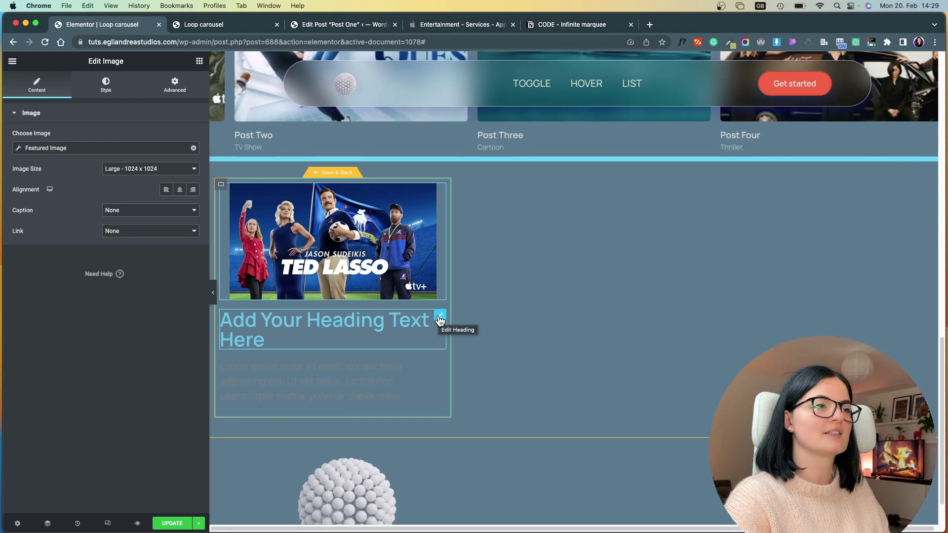
left_click(439, 321)
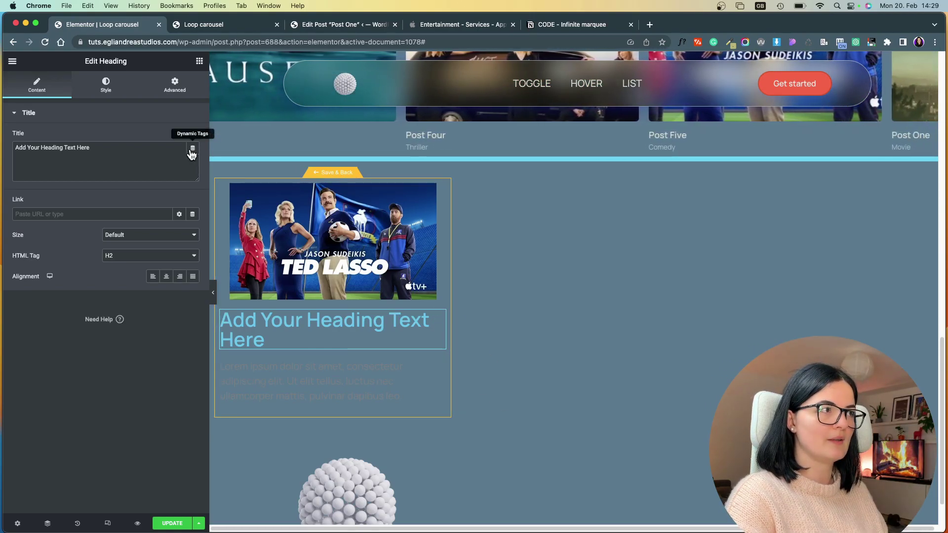
left_click(192, 149)
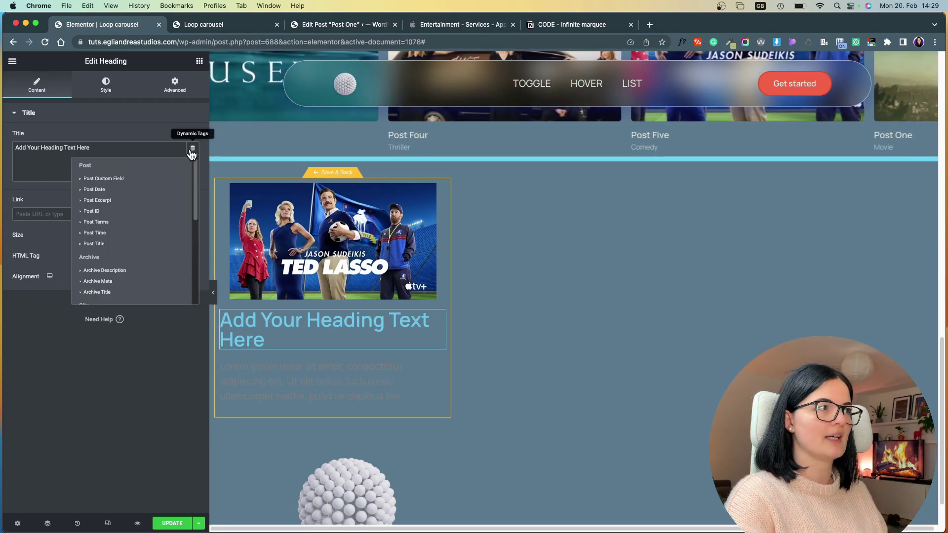
left_click(94, 243)
left_click(440, 347)
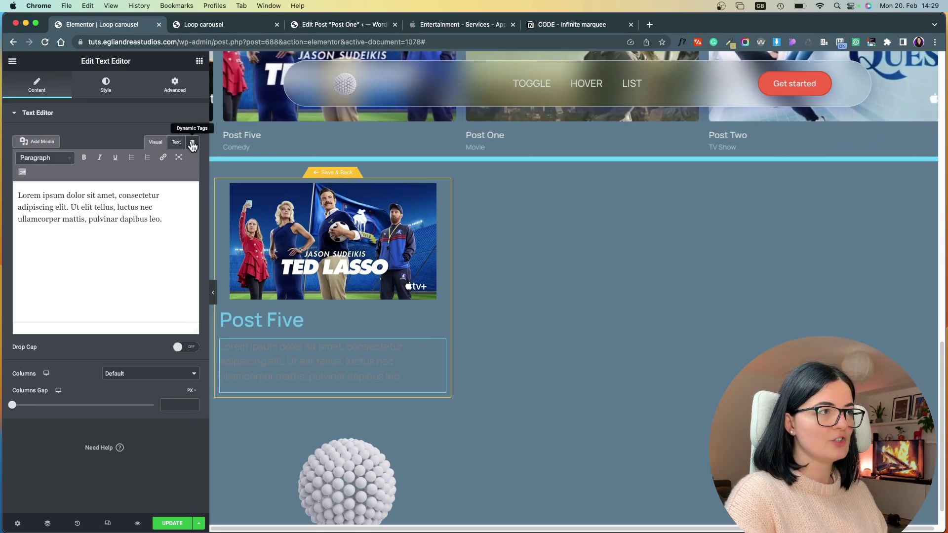
left_click(192, 145)
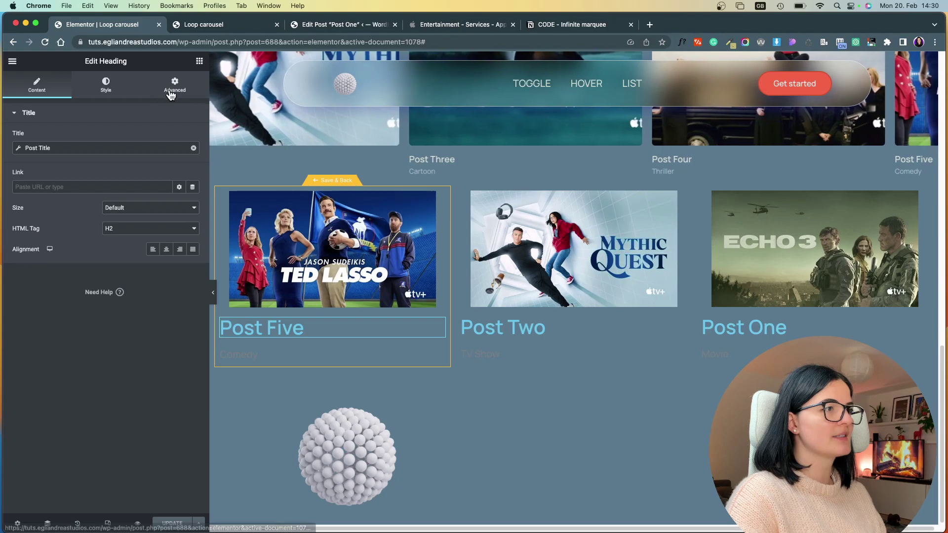
Style the template's heading with the green light global colour and a font size of 0.9 rem.
left_click(106, 85)
left_click(192, 136)
left_click(179, 137)
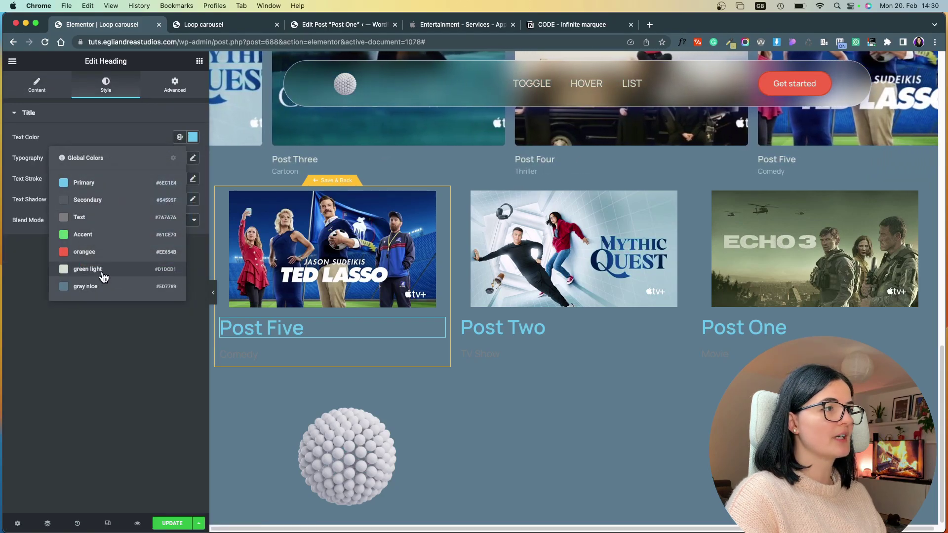
left_click(88, 269)
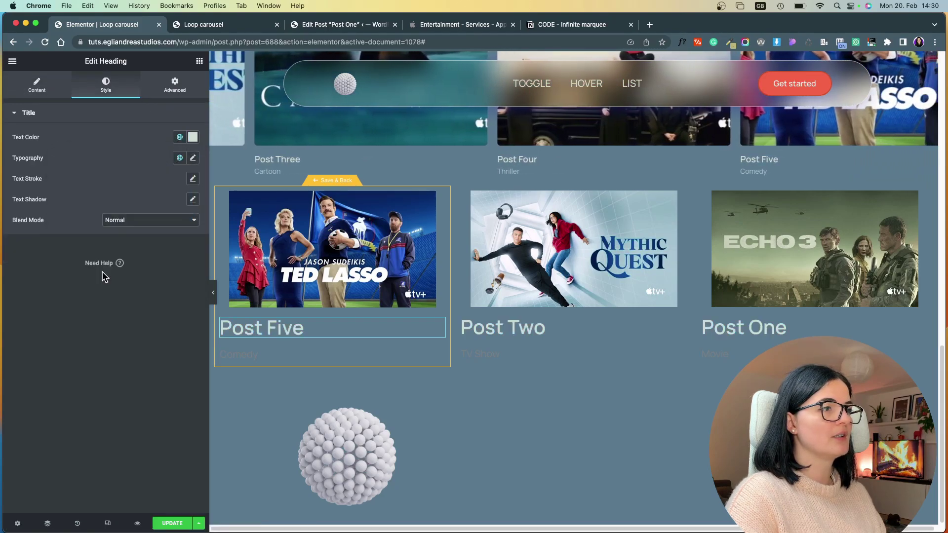
left_click(193, 158)
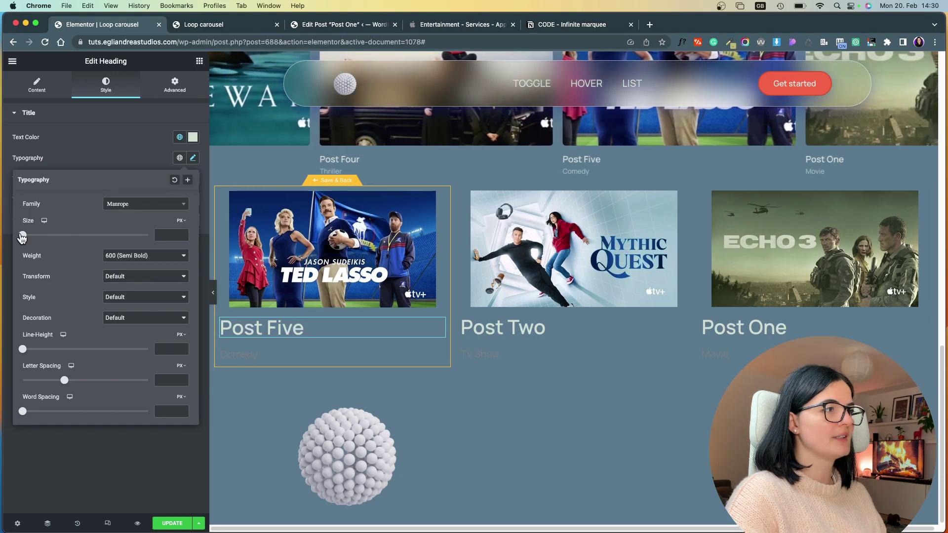
left_click_drag(22, 237, 26, 237)
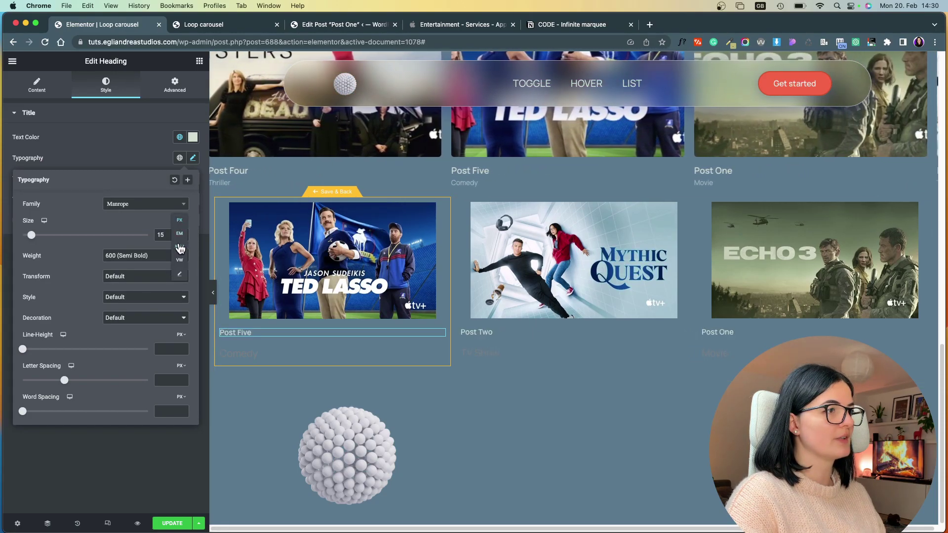
left_click(180, 247)
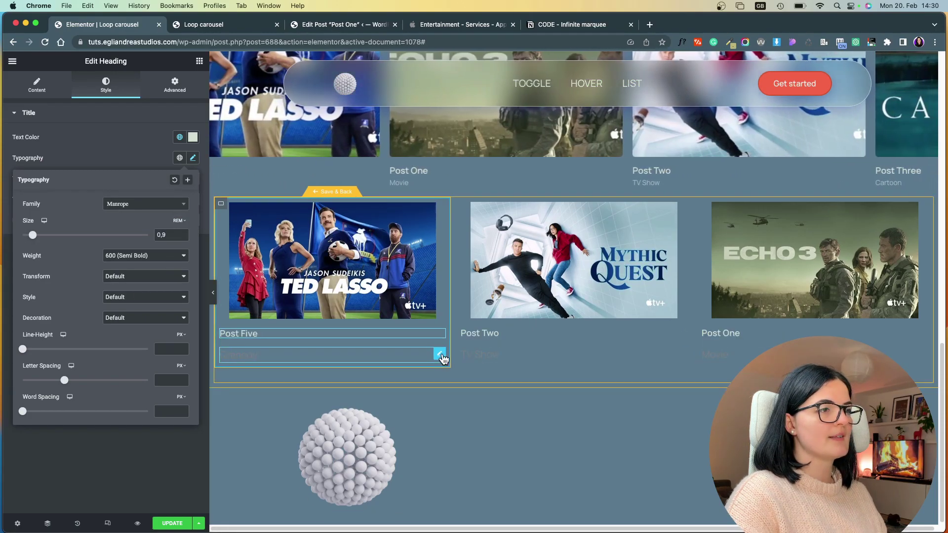
Set the top margin of the template's text editor to -16 px, keeping the other margins at 0.
left_click(441, 355)
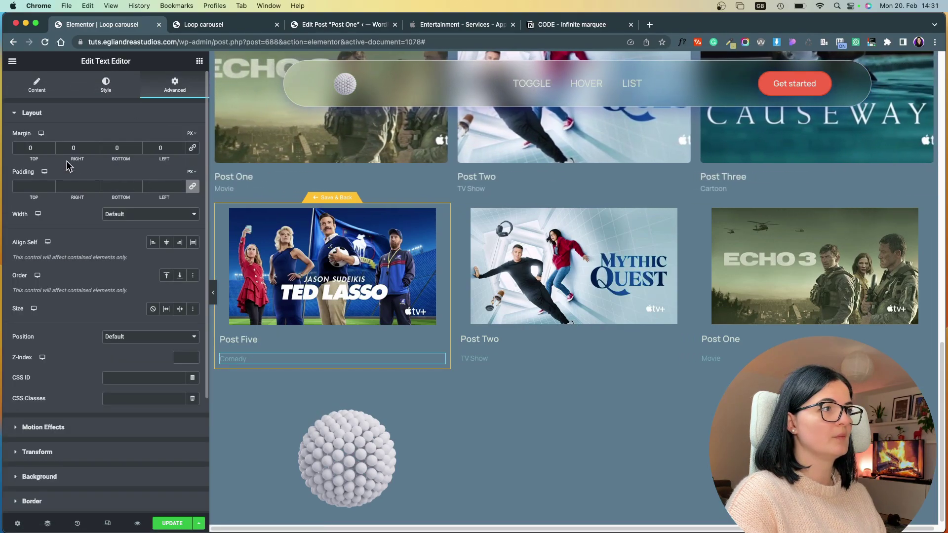
double_click(49, 148)
type("-16")
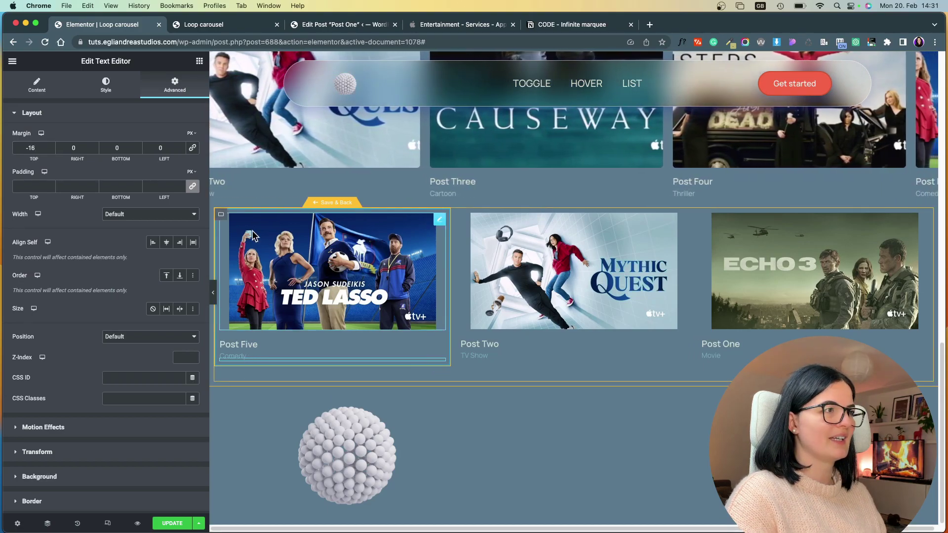
left_click(113, 88)
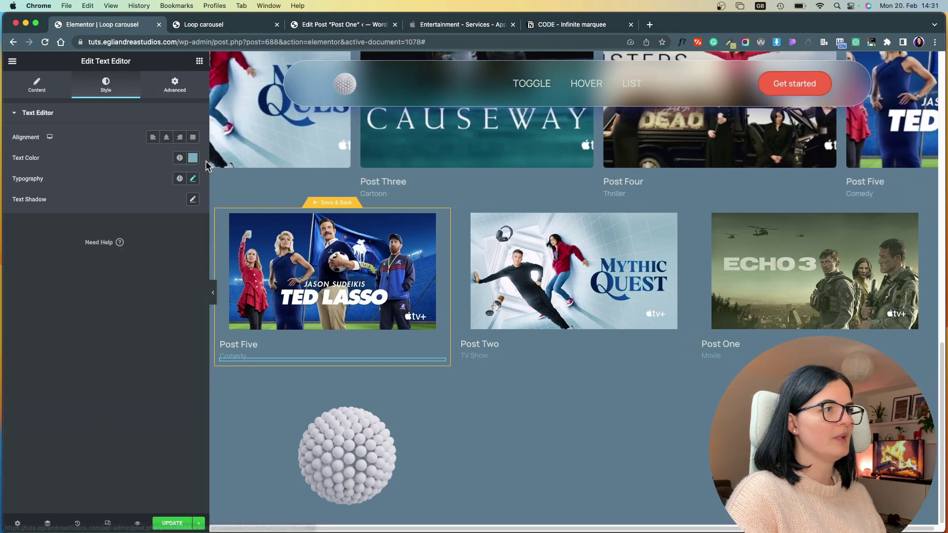
Add a Button widget between the template's image and heading, and align it to the centre.
left_click(237, 222)
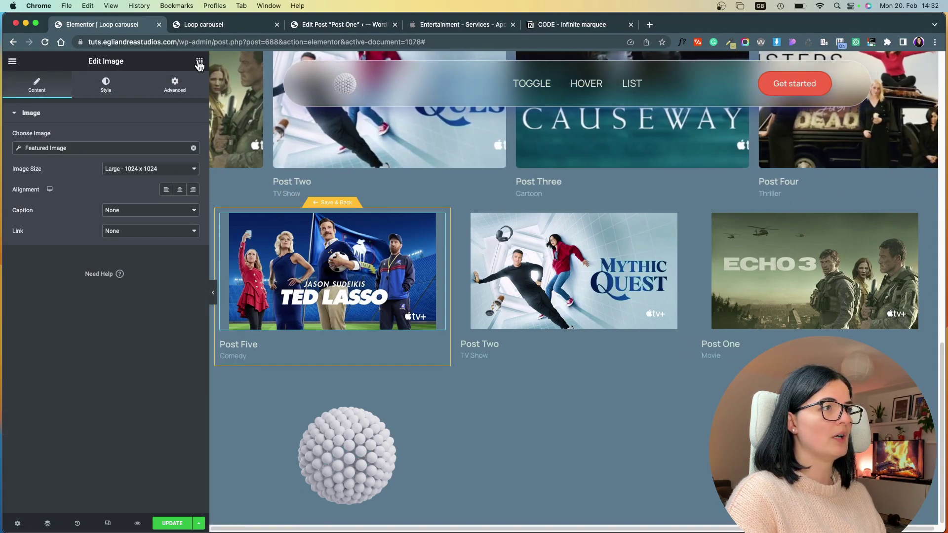
left_click(199, 62)
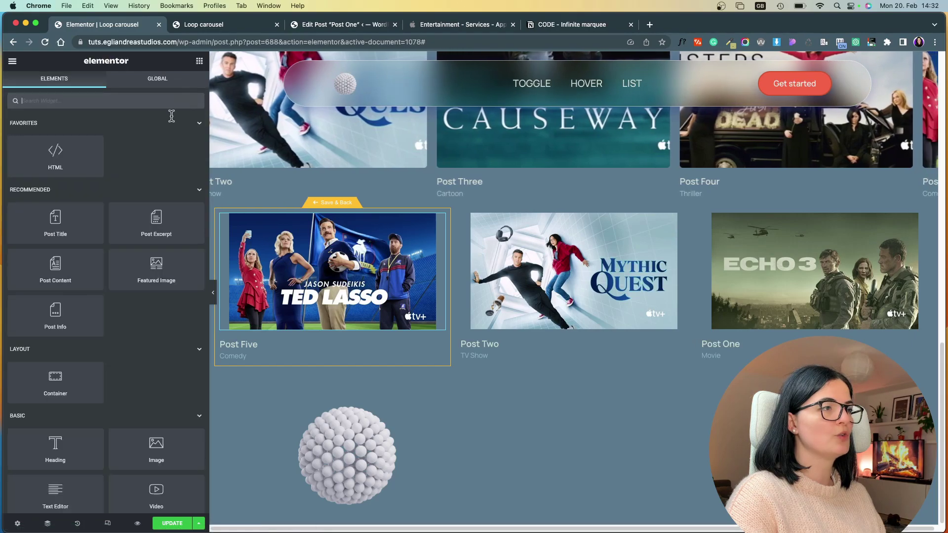
scroll(191, 391, "down", 4)
left_click_drag(60, 408, 327, 351)
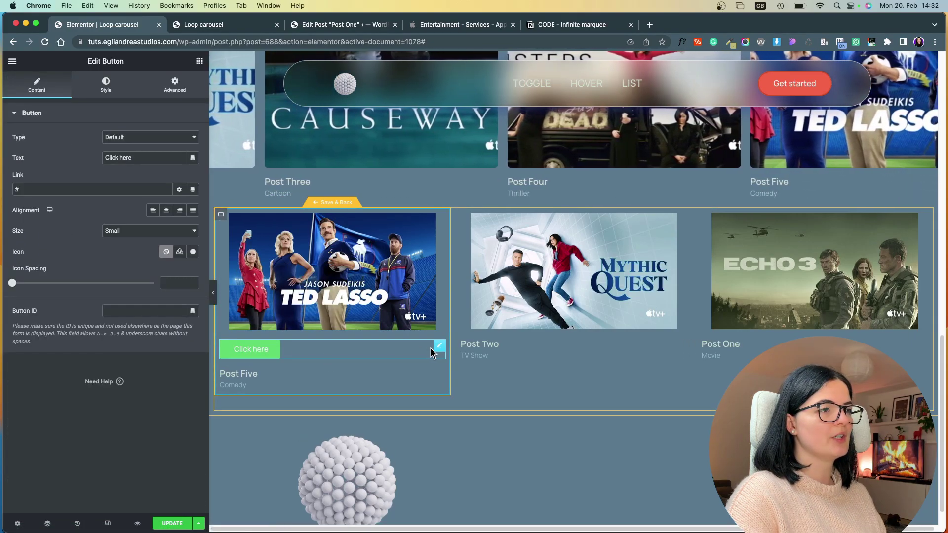
left_click(165, 212)
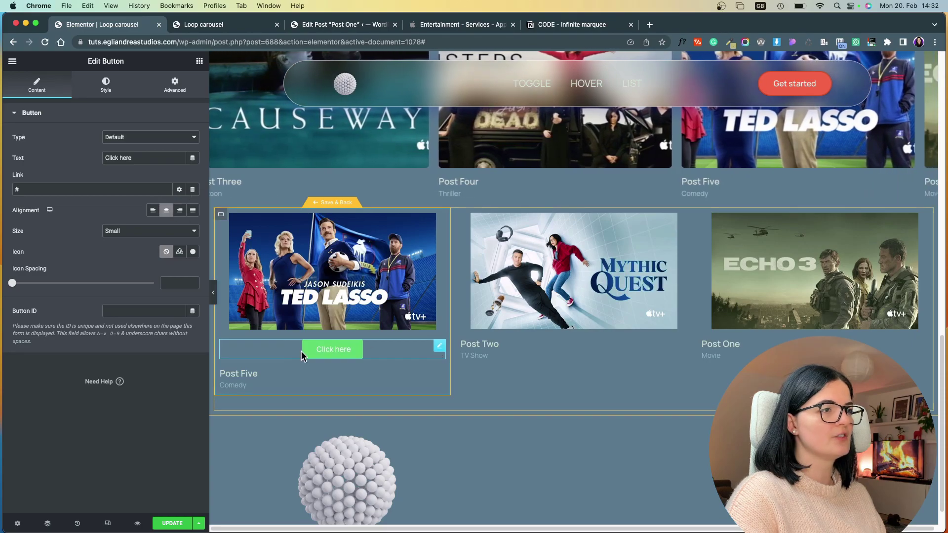
Position the button absolutely over the image with a horizontal offset of 176 px and a vertical offset of 100 px.
left_click(174, 84)
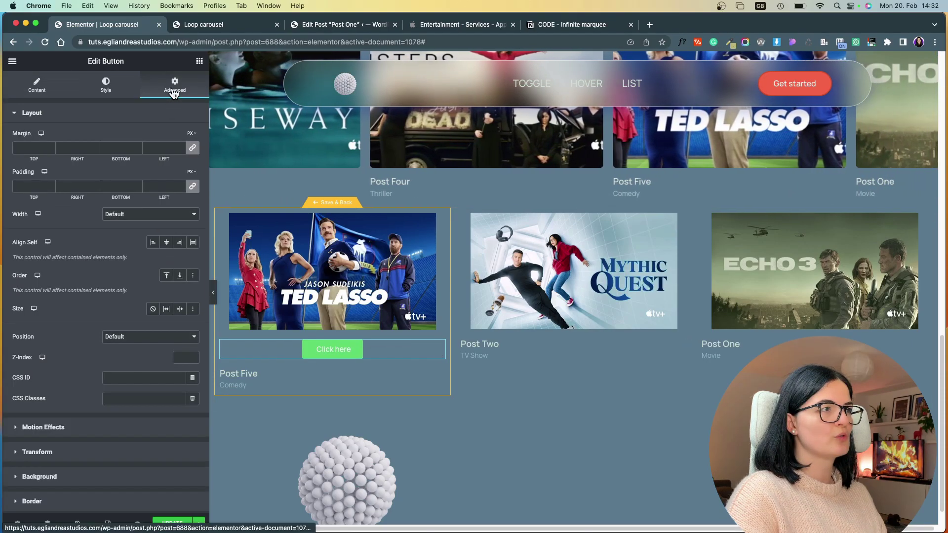
scroll(132, 393, "down", 3)
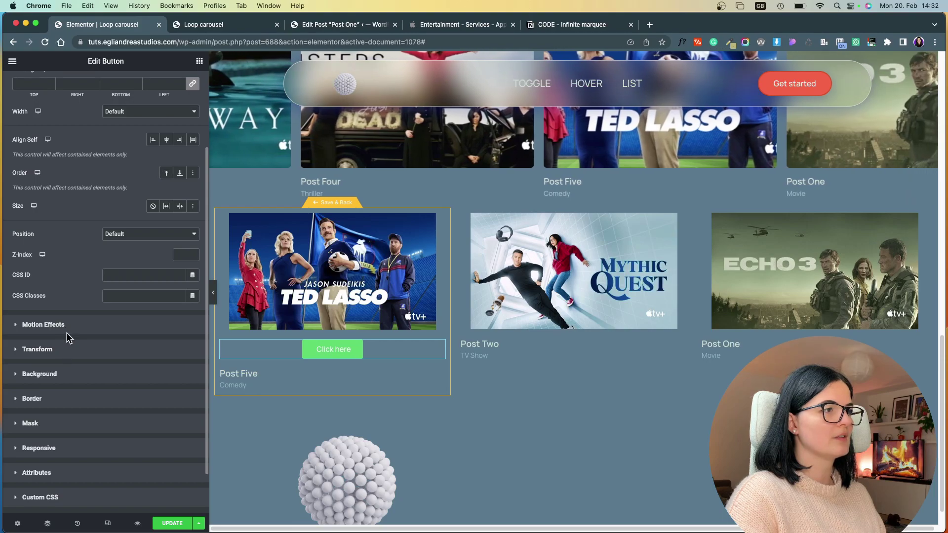
left_click(163, 234)
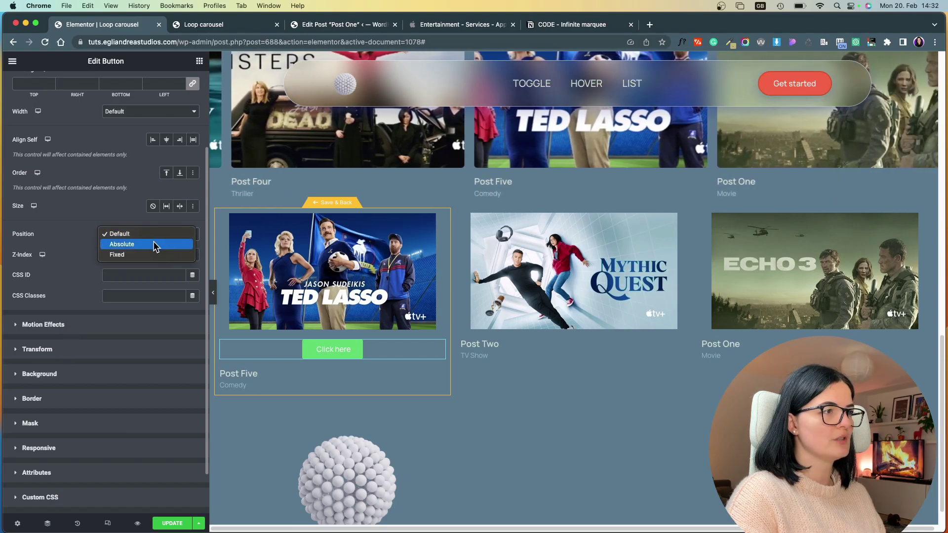
left_click(153, 242)
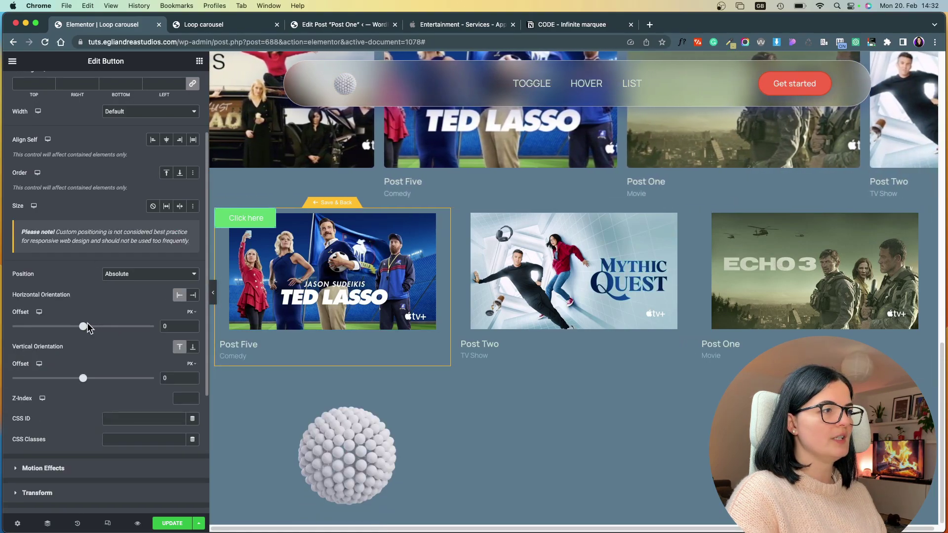
left_click_drag(84, 328, 95, 331)
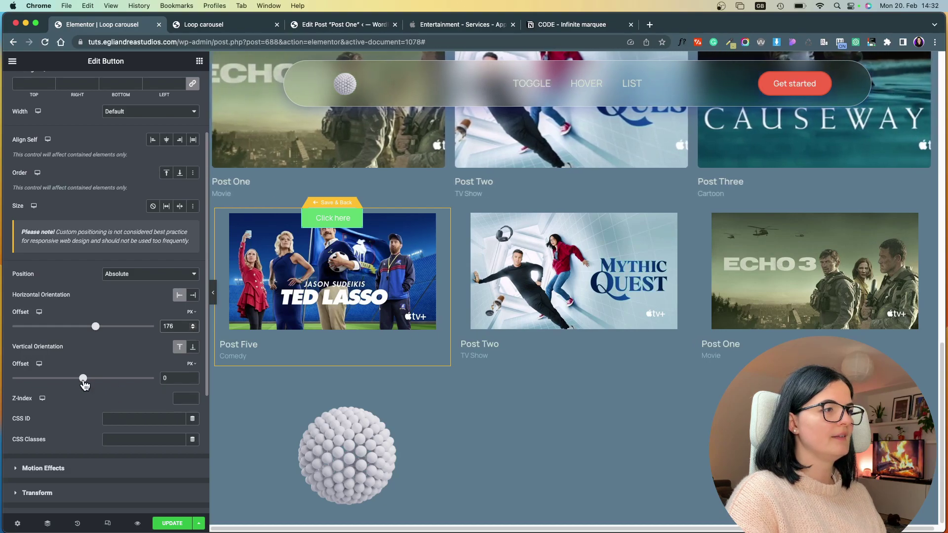
left_click_drag(82, 381, 89, 381)
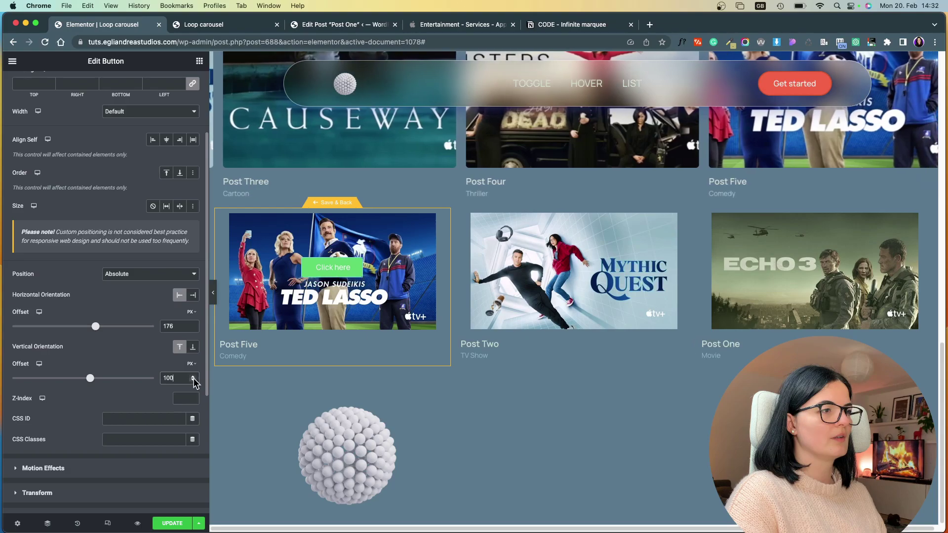
Check the button's placement at full page width and set its horizontal offset to 232 px.
left_click(213, 292)
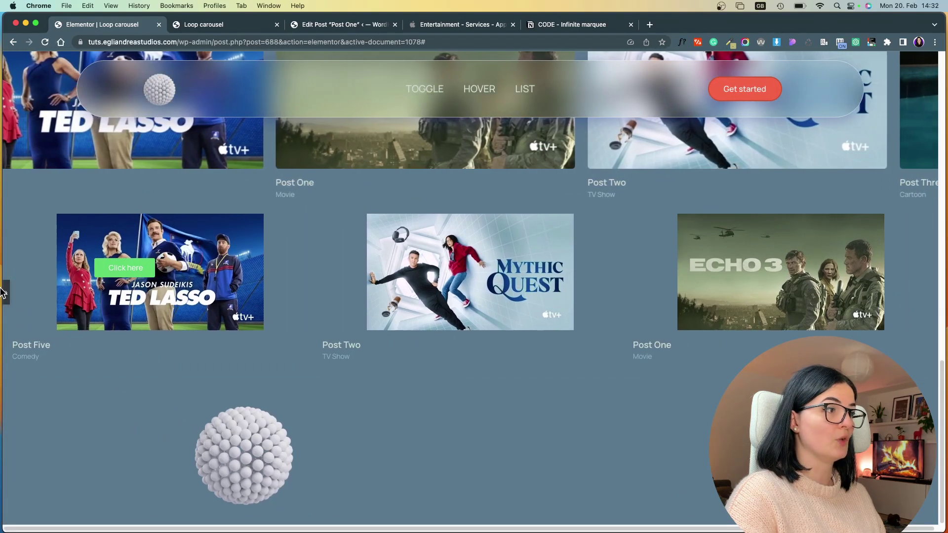
key("super+p")
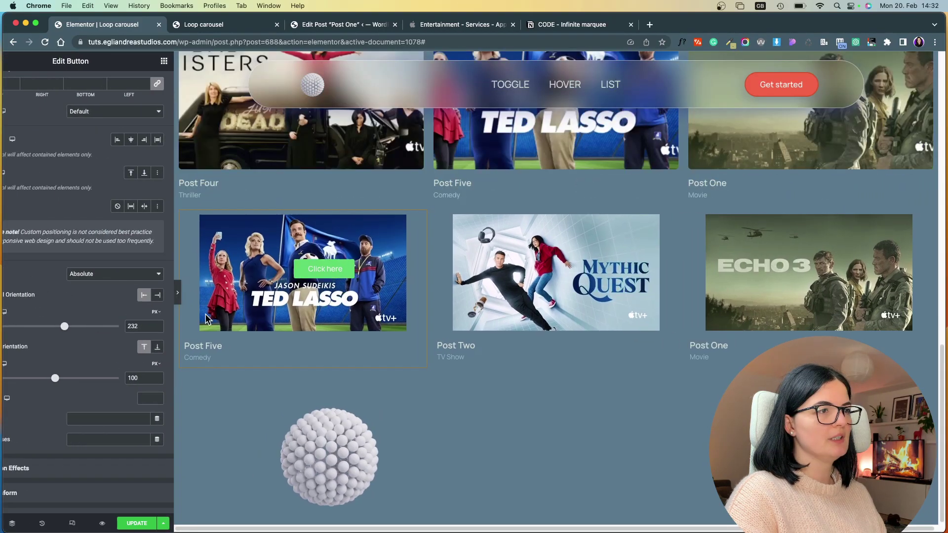
left_click(213, 298)
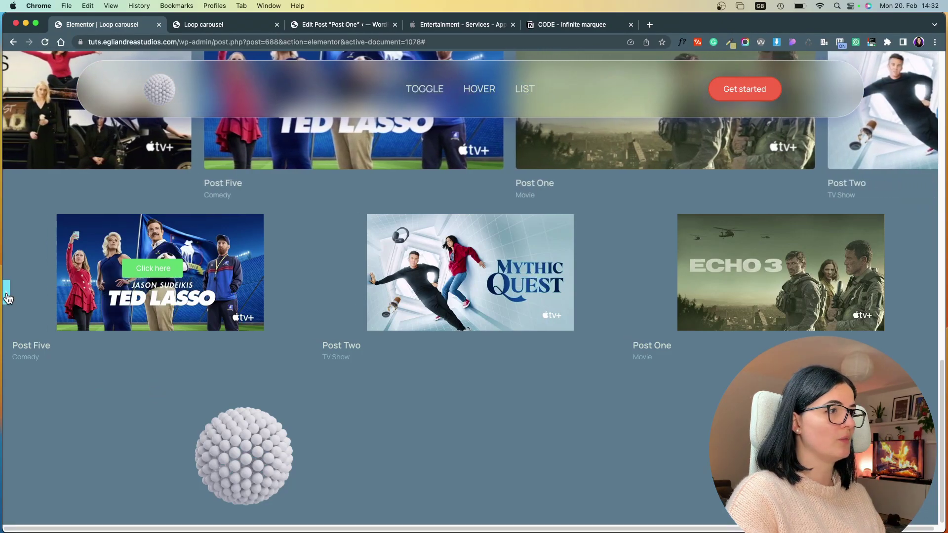
left_click(6, 298)
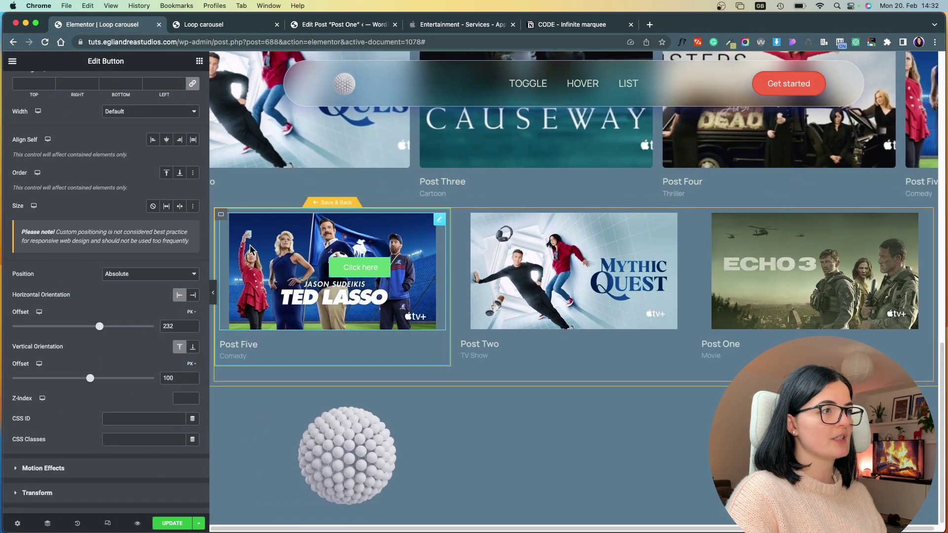
Set the template image's width to 100%, height to 35 vh and object fit to Cover.
left_click(440, 220)
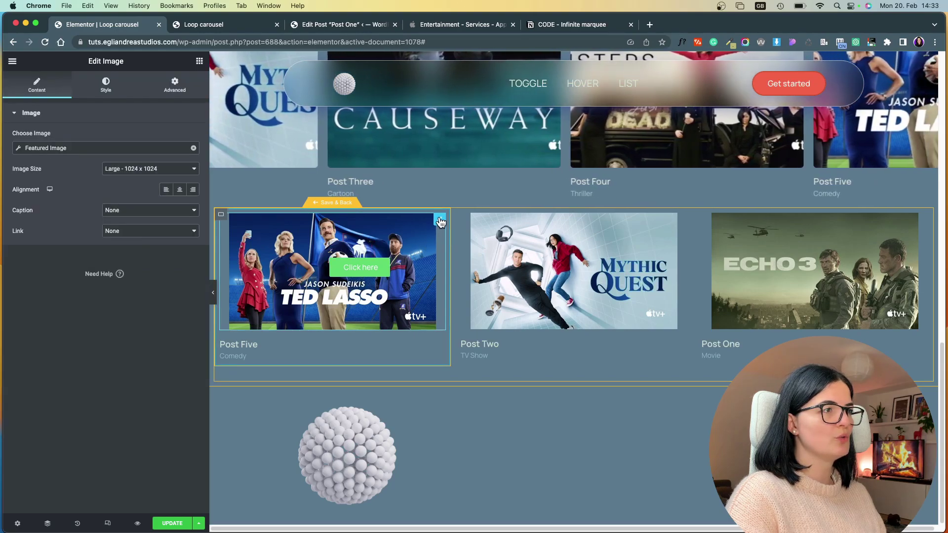
left_click(104, 88)
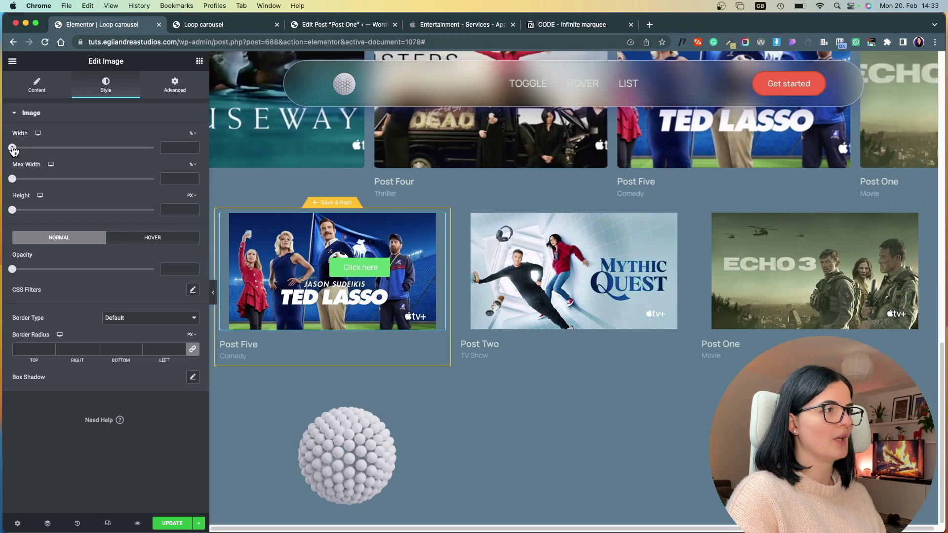
left_click_drag(12, 148, 161, 146)
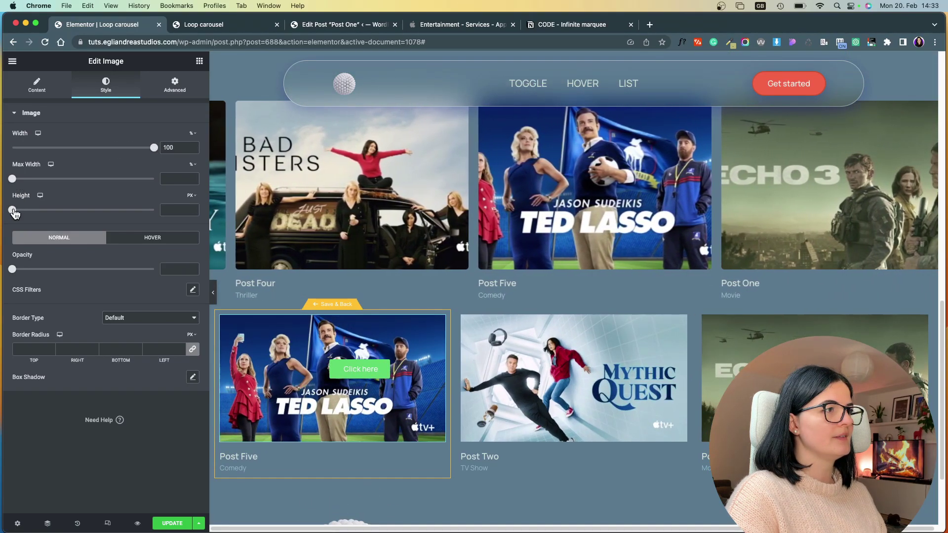
left_click_drag(13, 211, 55, 213)
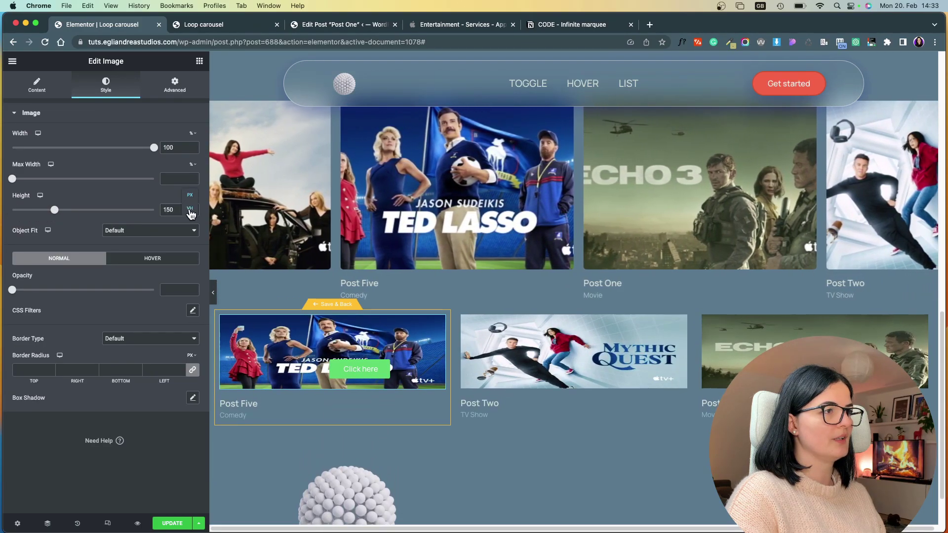
left_click(191, 209)
left_click_drag(12, 210, 61, 210)
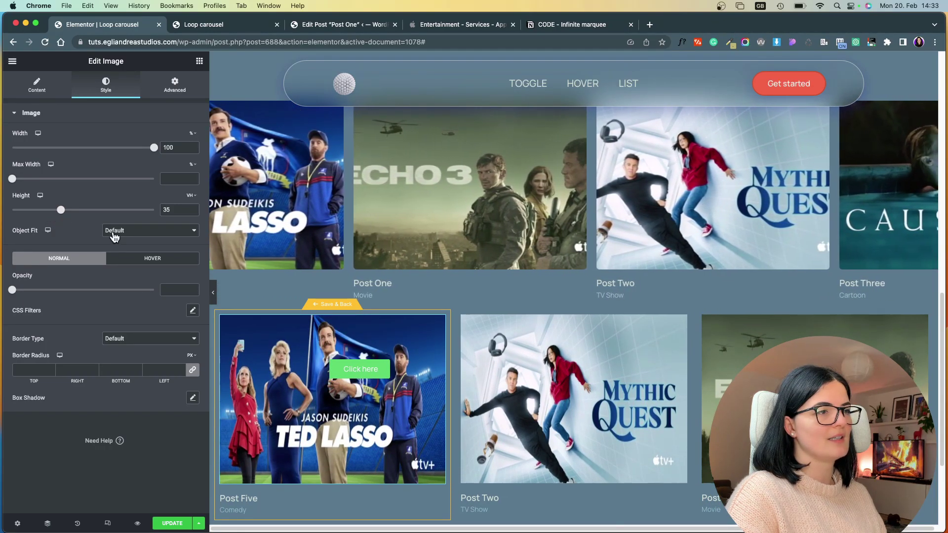
left_click(141, 232)
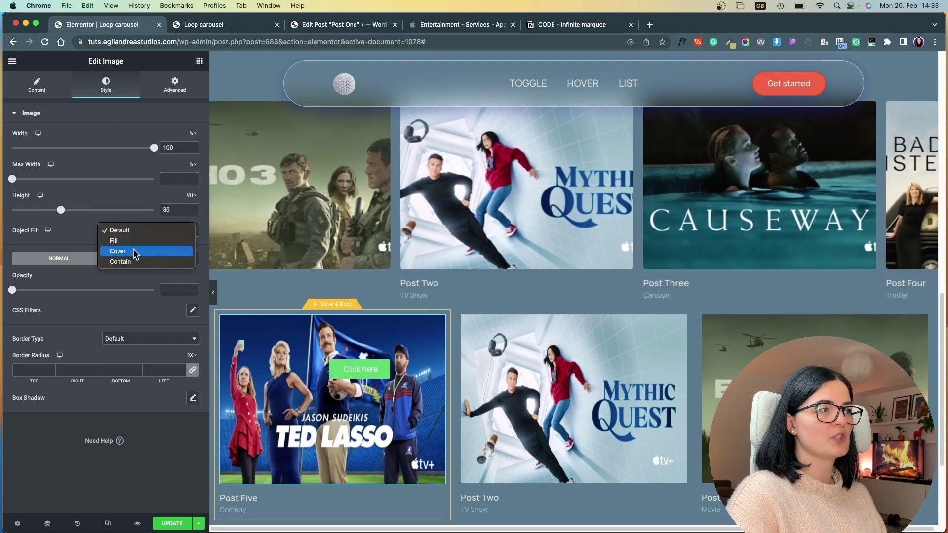
left_click(133, 250)
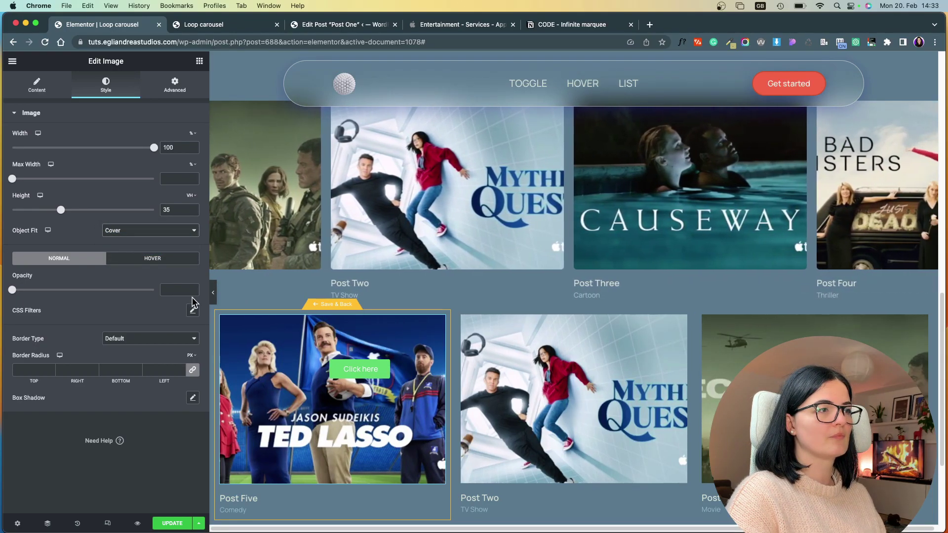
Check the images at full page width and give the template image a 6 px border radius on all corners.
left_click(213, 293)
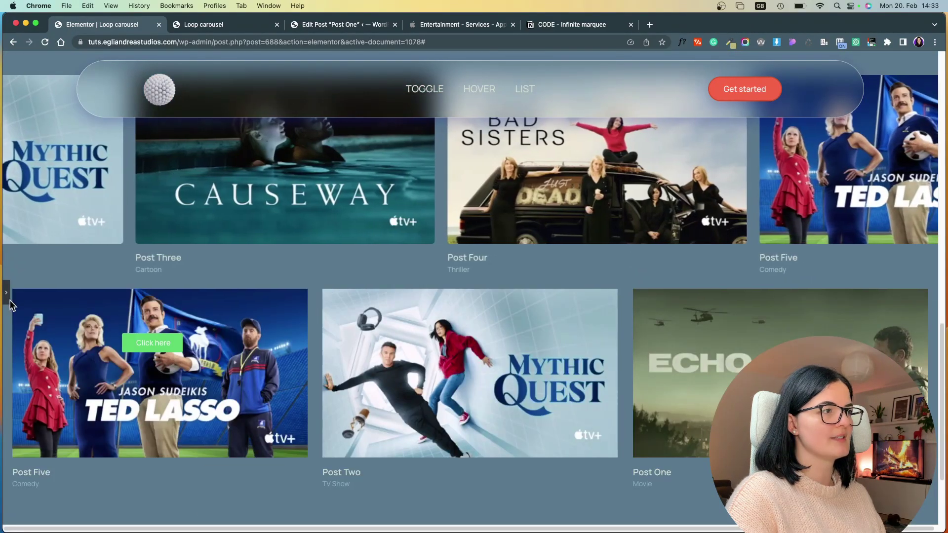
left_click(7, 295)
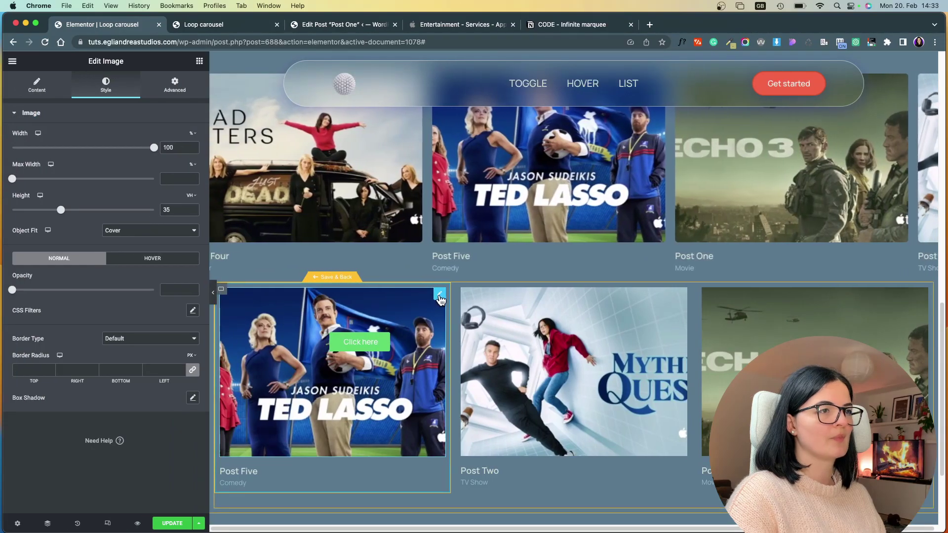
left_click(156, 370)
type("6")
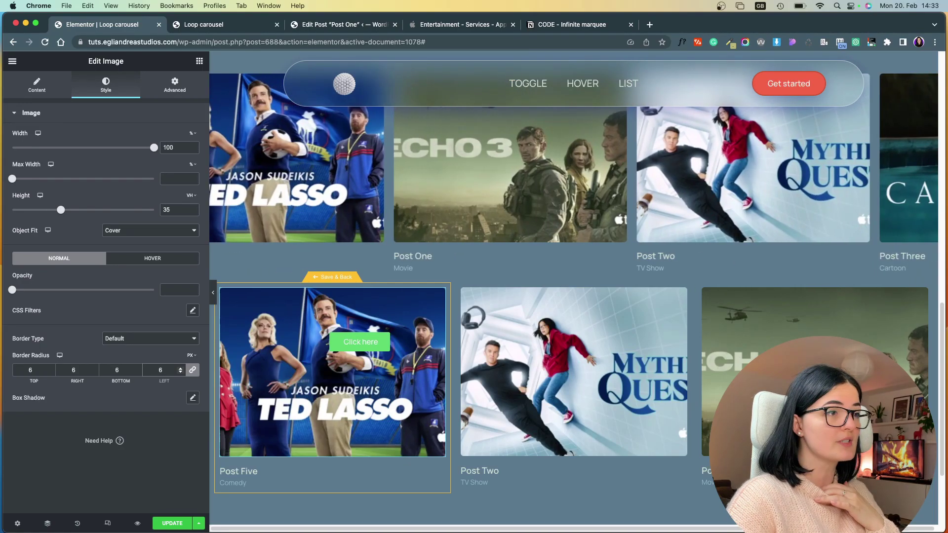
Select the button over the image and check its placement at full page width.
left_click(385, 343)
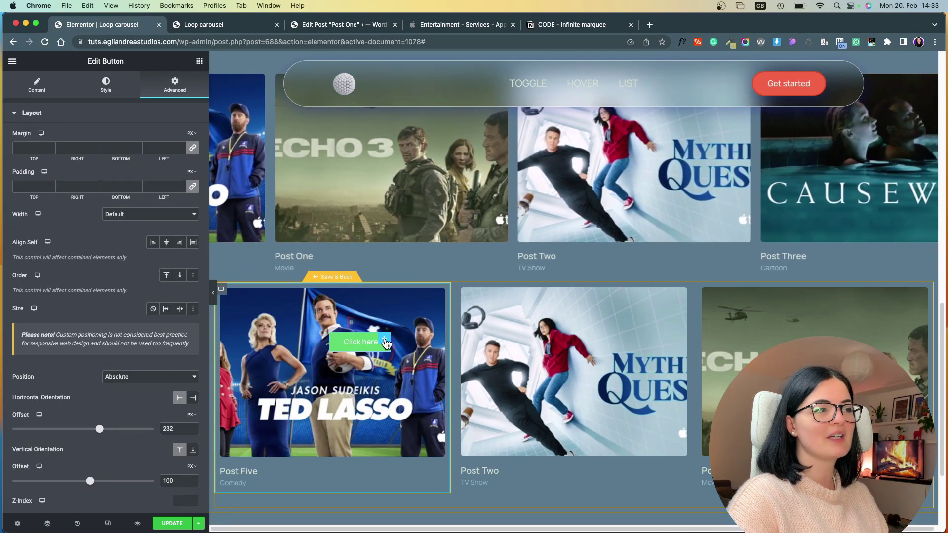
left_click(213, 292)
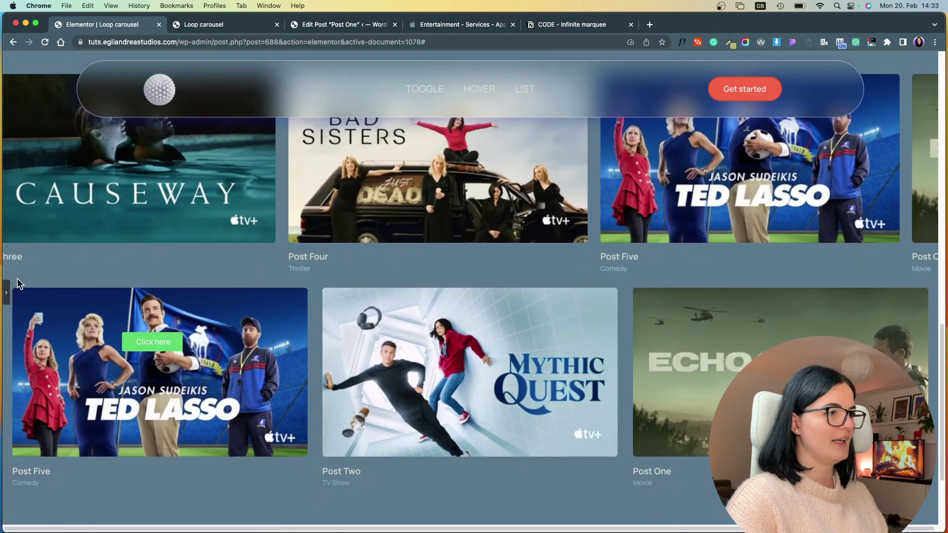
scroll(15, 288, "down", 5)
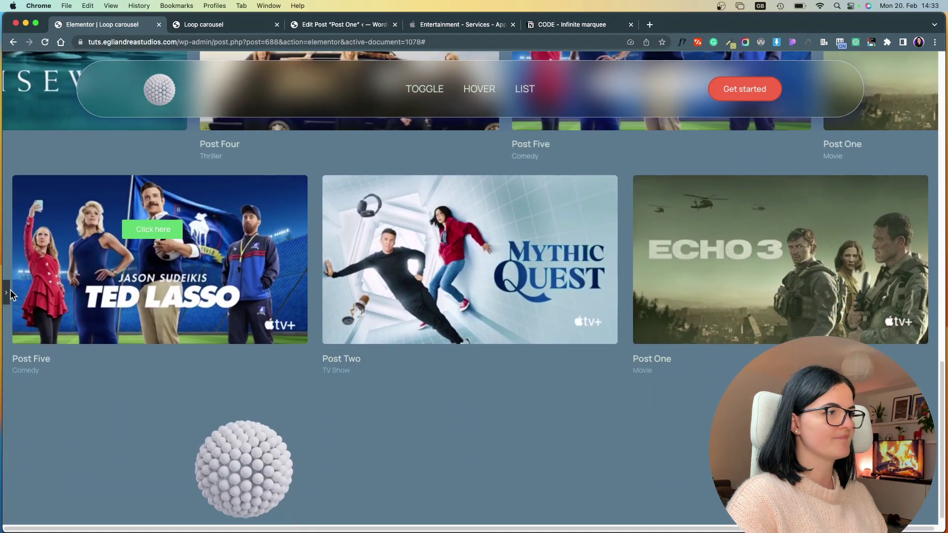
Set the button's horizontal offset to 211 px and vertical offset to 177 px, checking the placement at full page width.
left_click(7, 291)
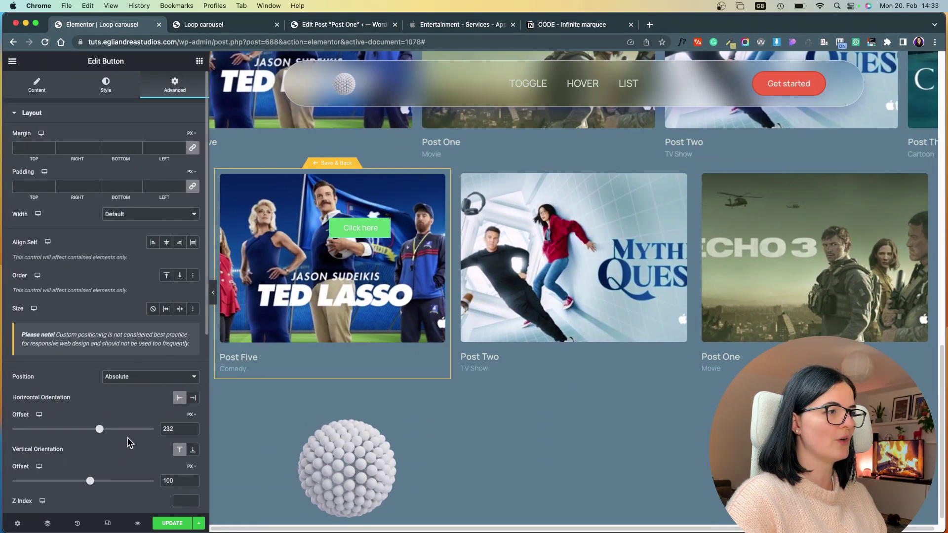
scroll(92, 447, "down", 2)
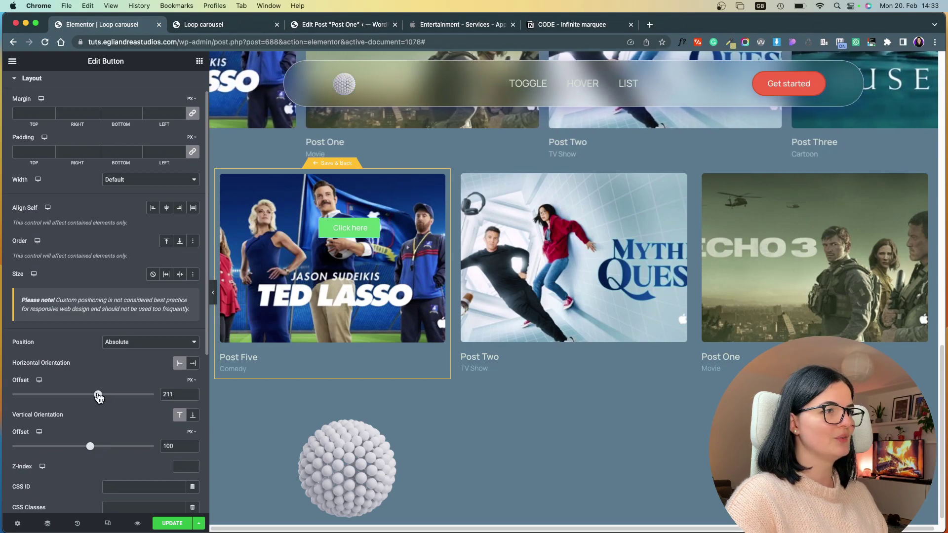
left_click_drag(88, 451, 99, 447)
left_click(213, 293)
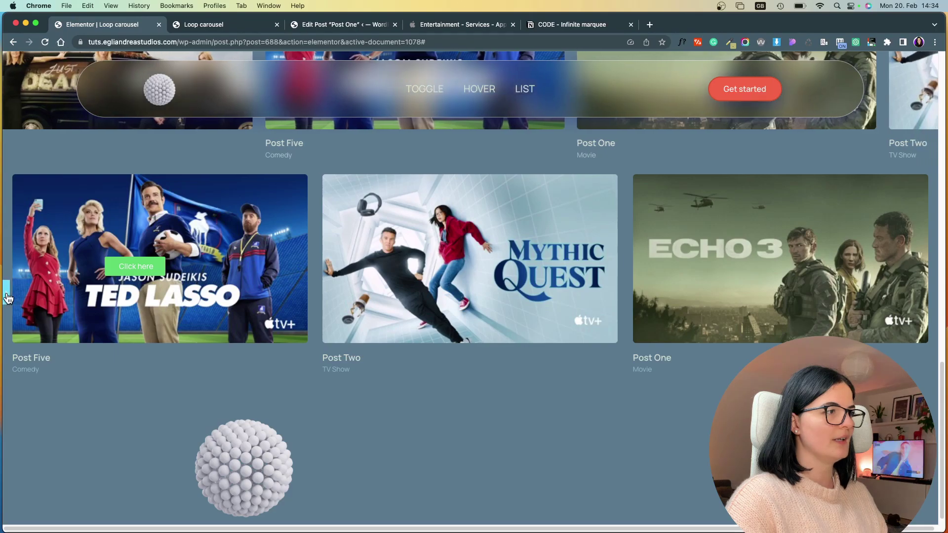
left_click(6, 292)
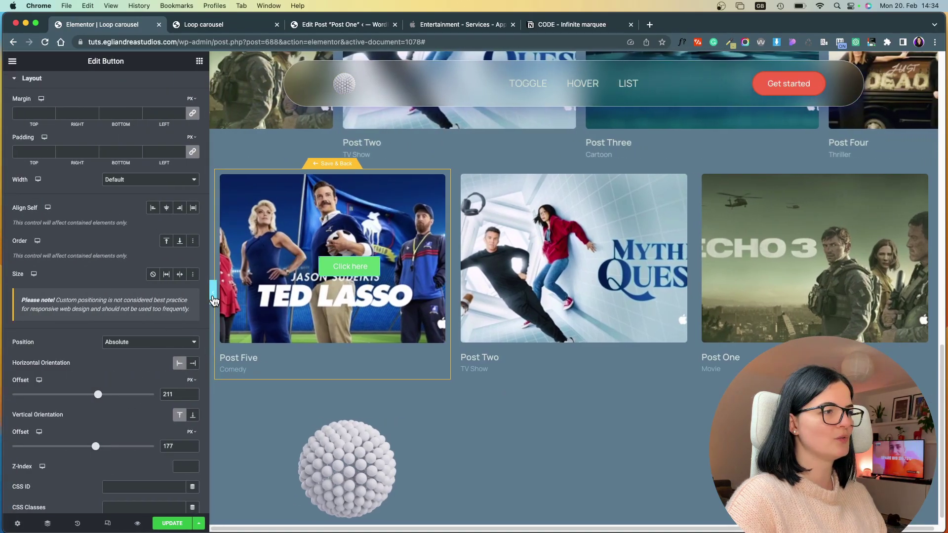
Set the button's horizontal offset to 239 px and check its placement at full page width.
left_click(213, 297)
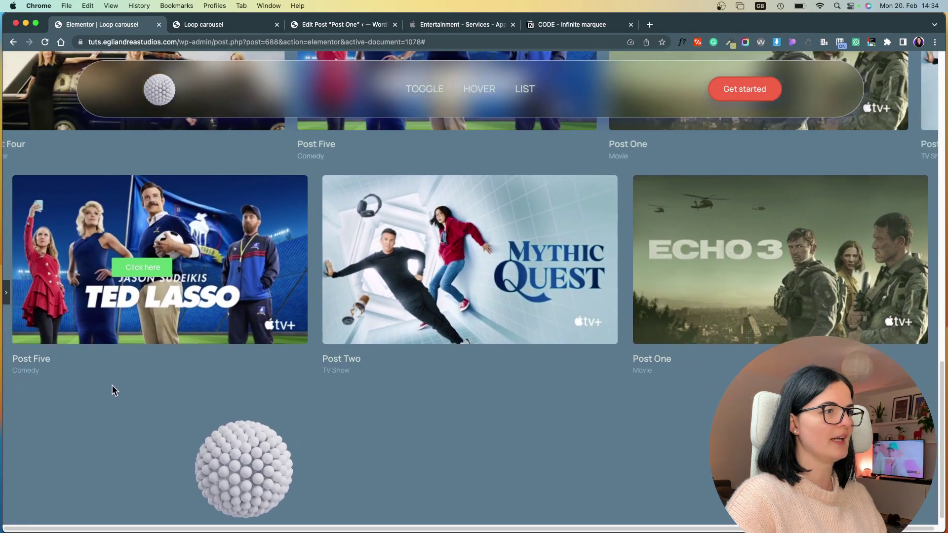
left_click(6, 293)
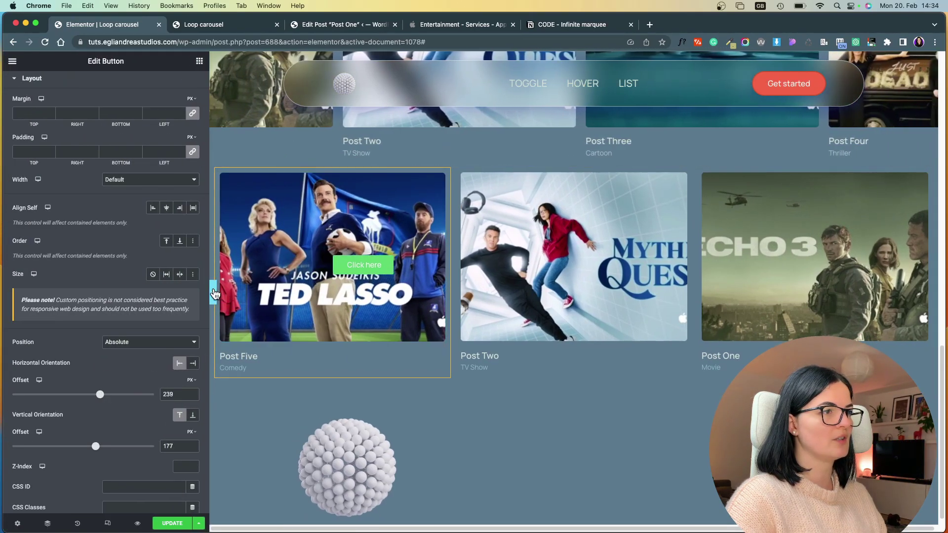
left_click(216, 292)
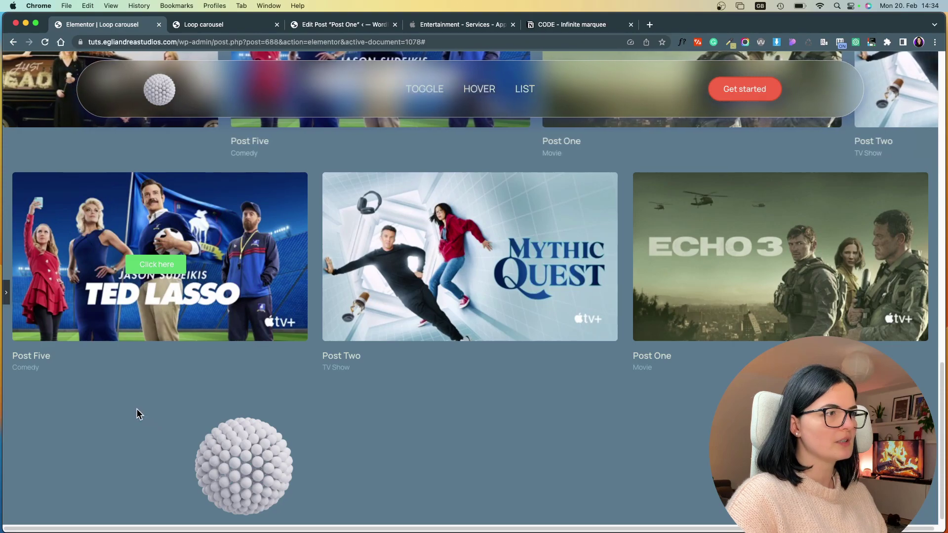
left_click(7, 292)
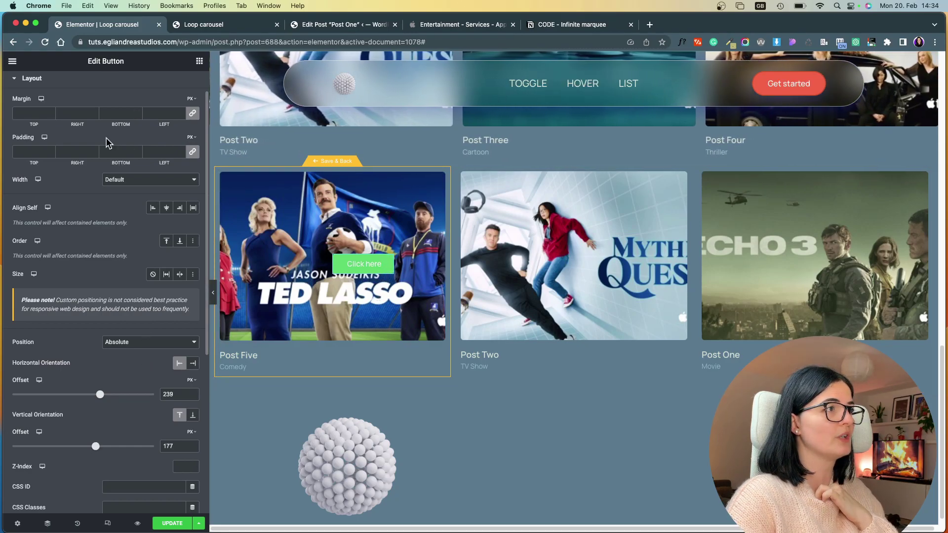
Give the button a 50 px border radius on all corners and unlinked padding of 15 px top and bottom, 45 px right and left.
scroll(108, 188, "up", 2)
left_click(104, 85)
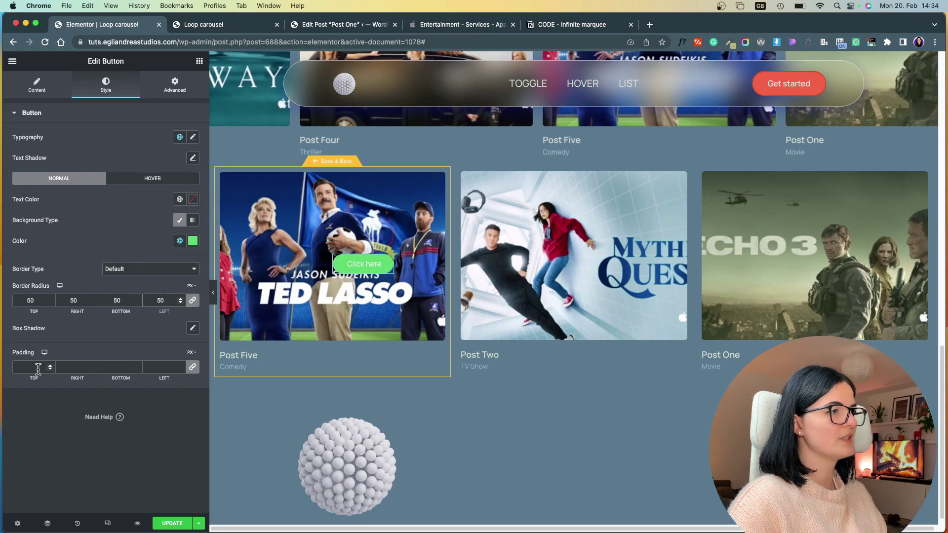
left_click(192, 368)
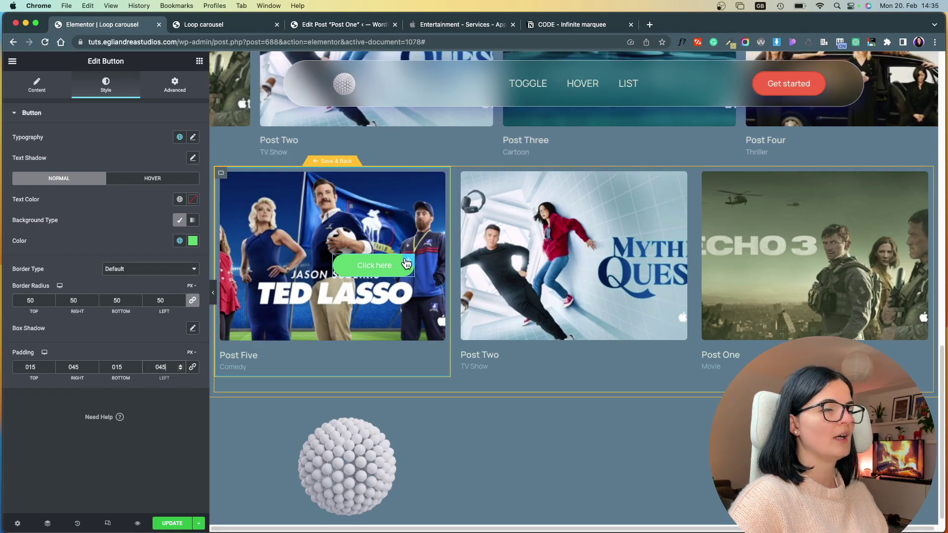
Add the solid play-circle icon after the button's text with an icon spacing of 9.
left_click(37, 85)
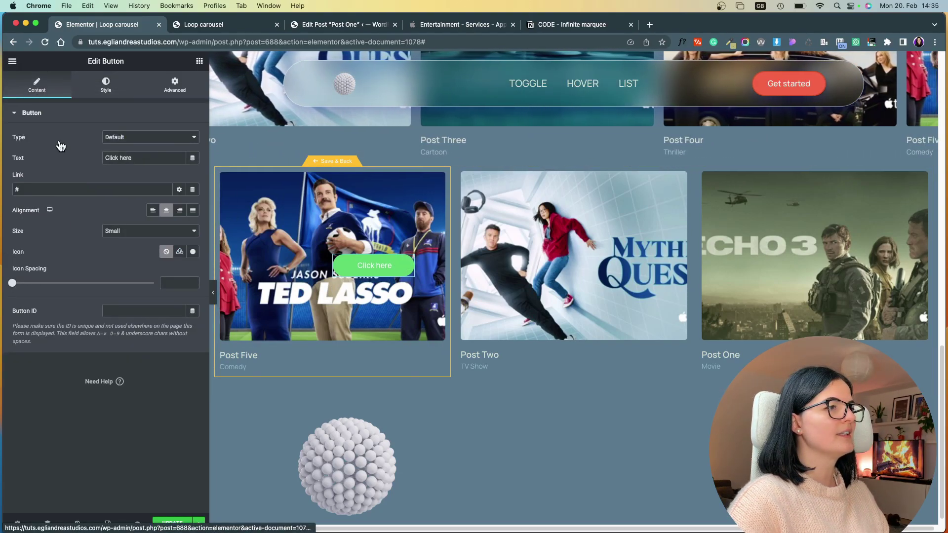
left_click(193, 254)
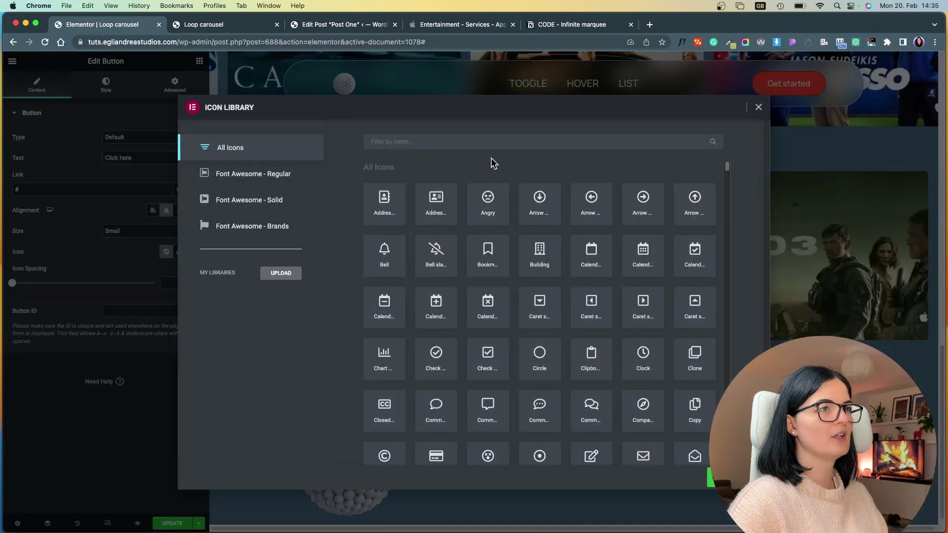
left_click(491, 142)
type("play")
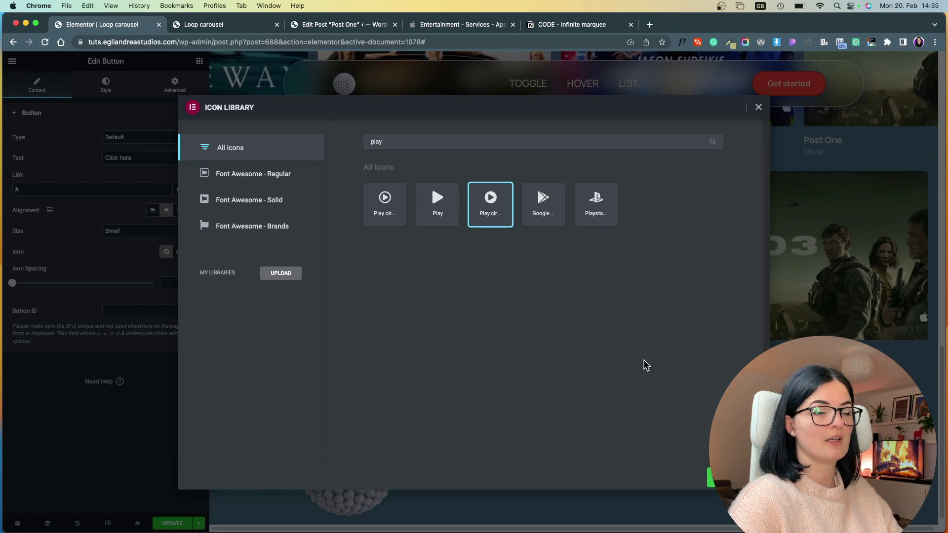
left_click(710, 478)
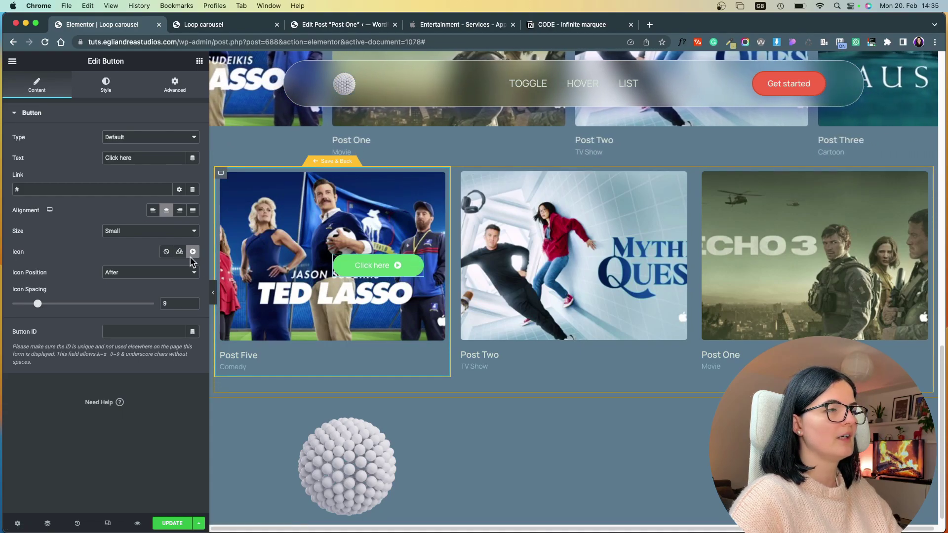
Set the font weight of the button's text to 700 (Bold).
left_click(106, 84)
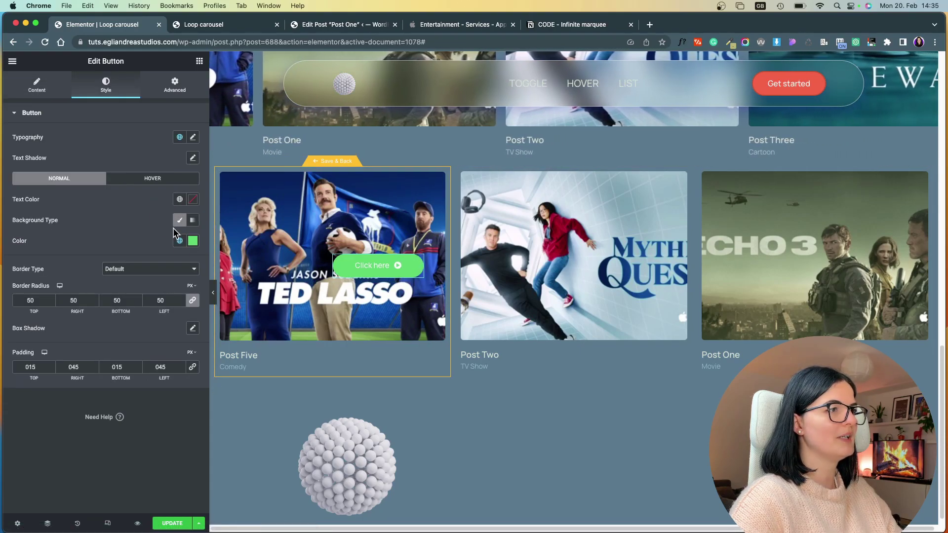
left_click(193, 137)
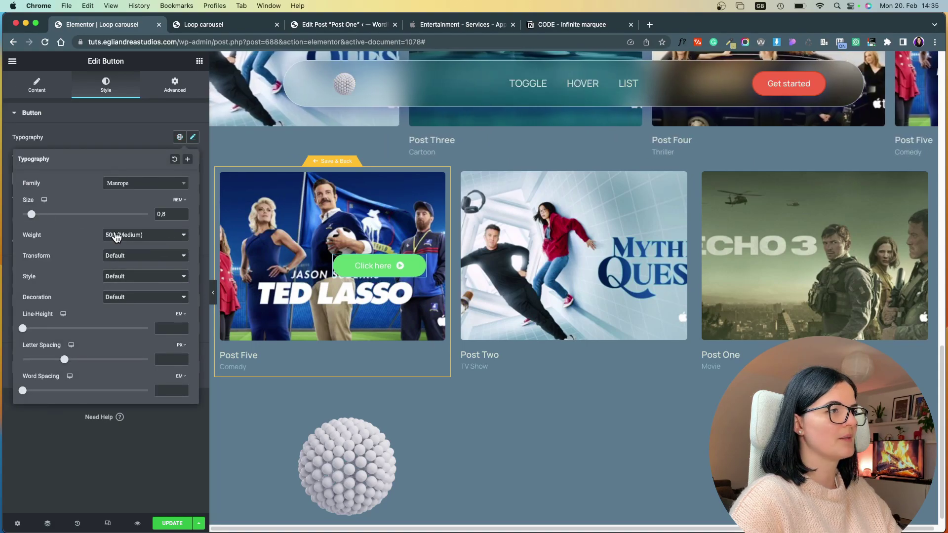
left_click(116, 236)
left_click(124, 253)
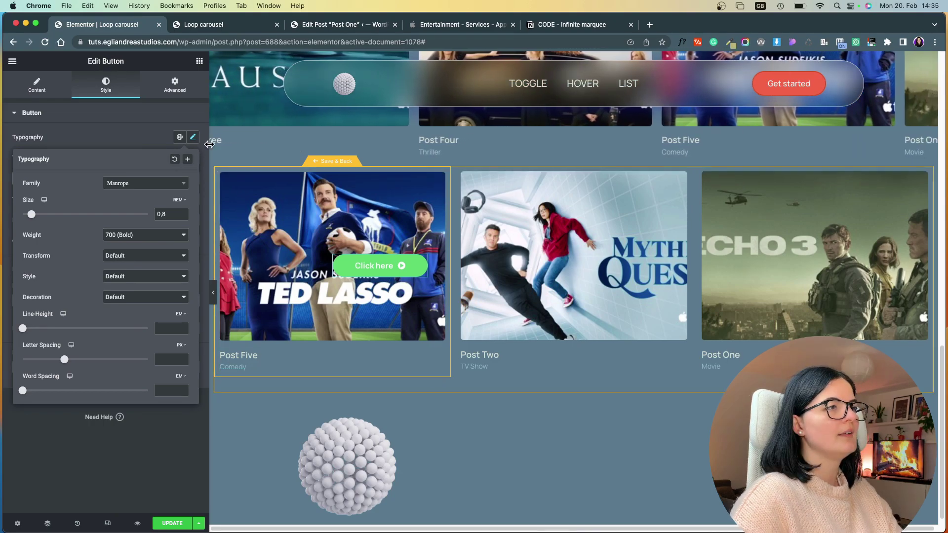
left_click(441, 411)
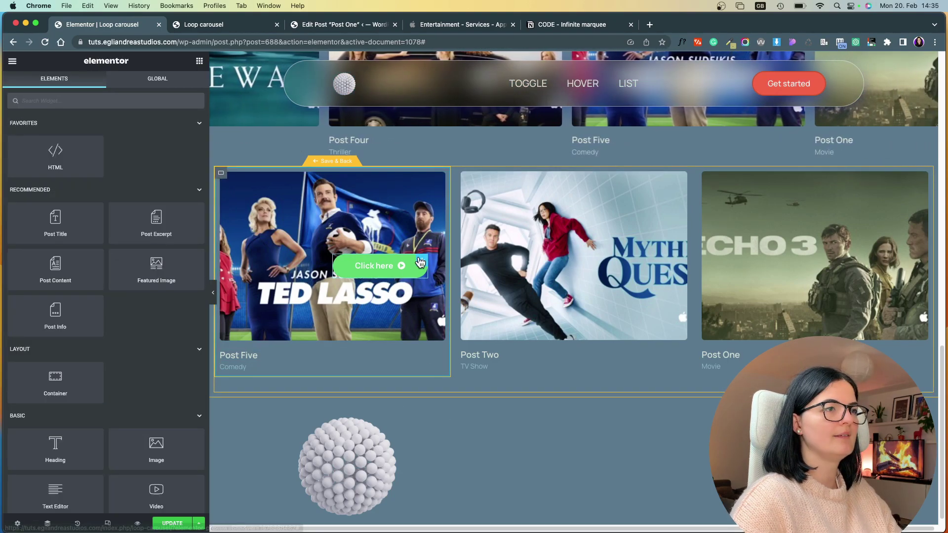
Add custom CSS giving the button background rgba(255, 255, 255, 0.1), box-shadow 0 8px 32px 0 rgba(31, 38, 135, 0.37) and a 25px backdrop blur.
left_click(420, 262)
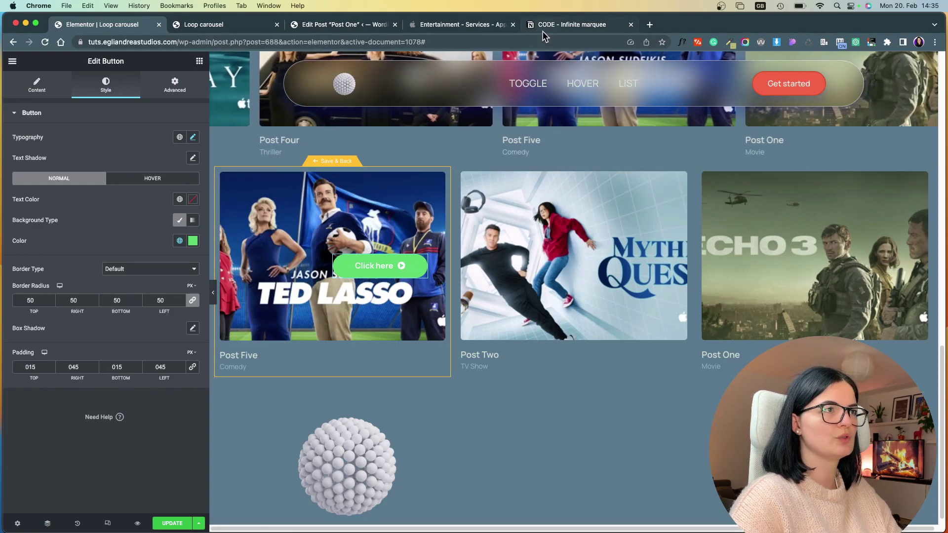
left_click(174, 84)
left_click(58, 443)
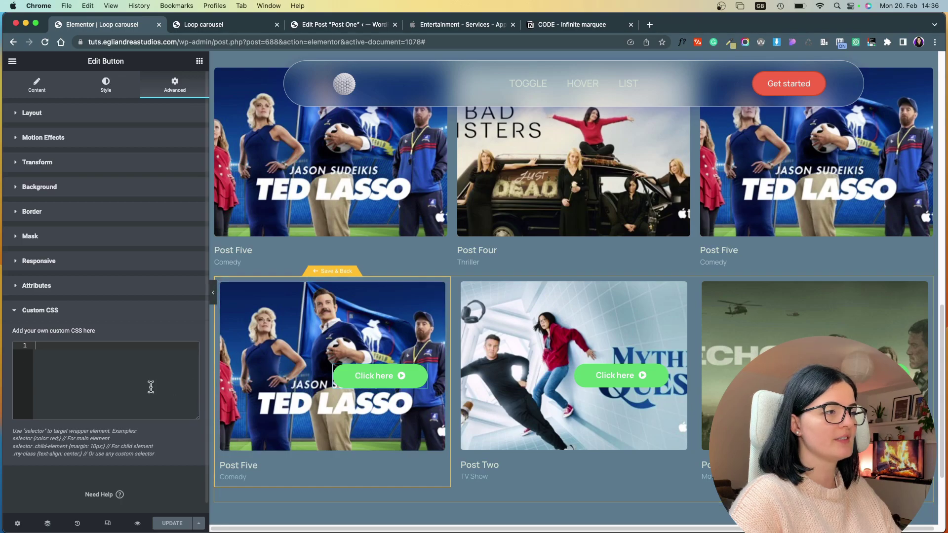
type("selector .elementor-button-wrapper .elementor-button {     background: rgba( 255, 255, 255, 0.1 ); box-shadow: 0 8px 32px 0 rgba( 31, 38, 135, 0.37 ); backdrop-filter: blur( 25px ); -webkit-backdrop-filter: blur( 25px );  }")
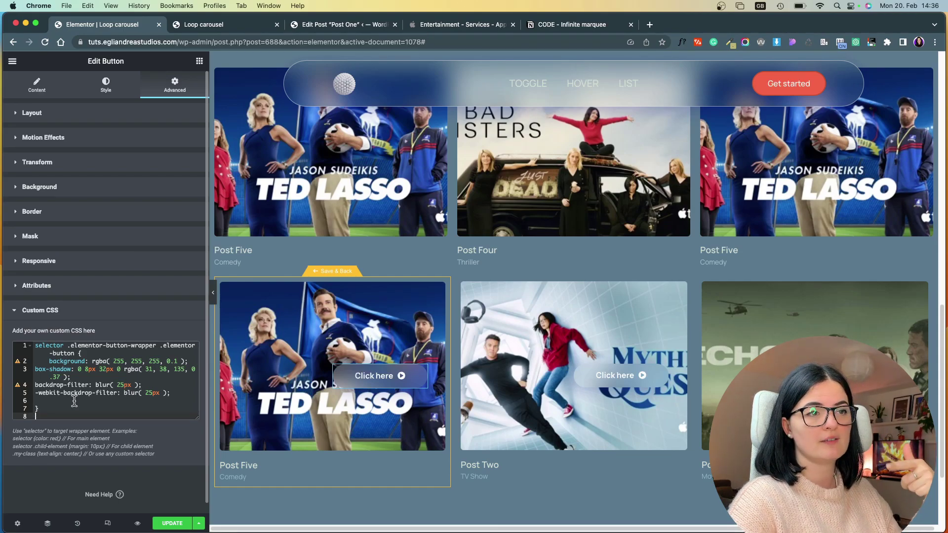
left_click(213, 292)
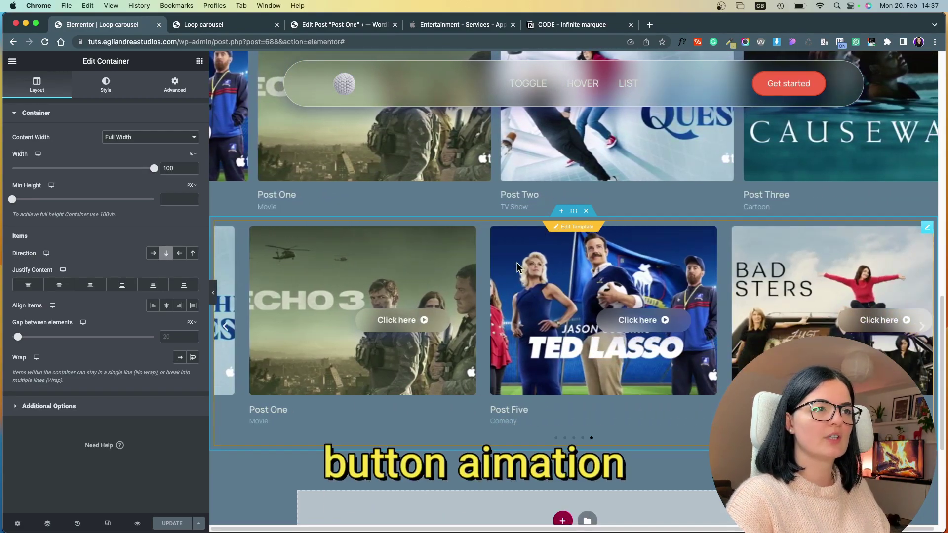
Compare the button's hover behaviour in the upper carousel with the lower carousel at full page width.
scroll(242, 320, "up", 3)
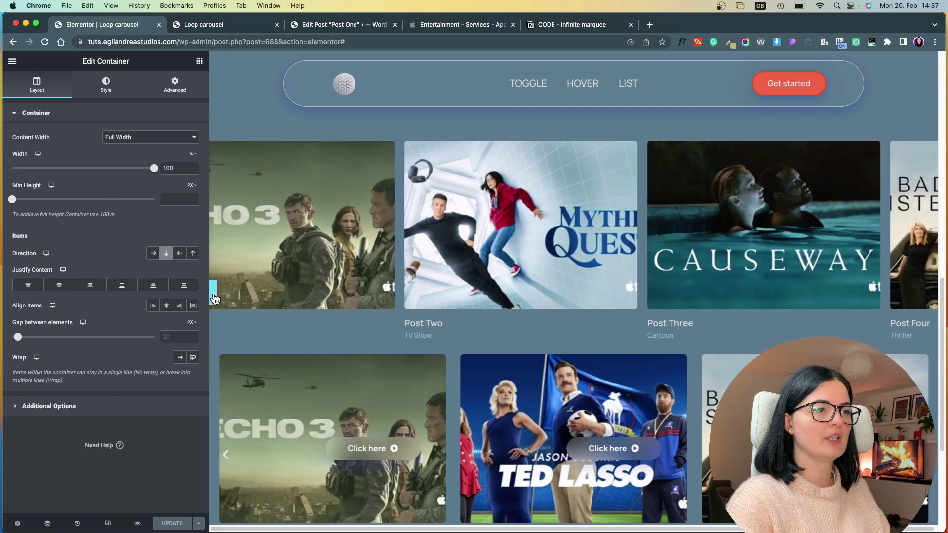
left_click(212, 293)
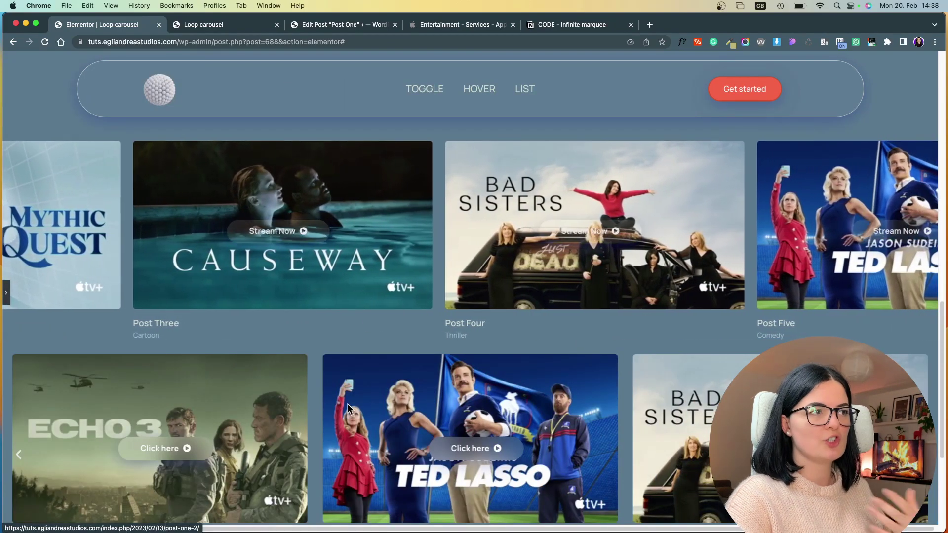
left_click(6, 292)
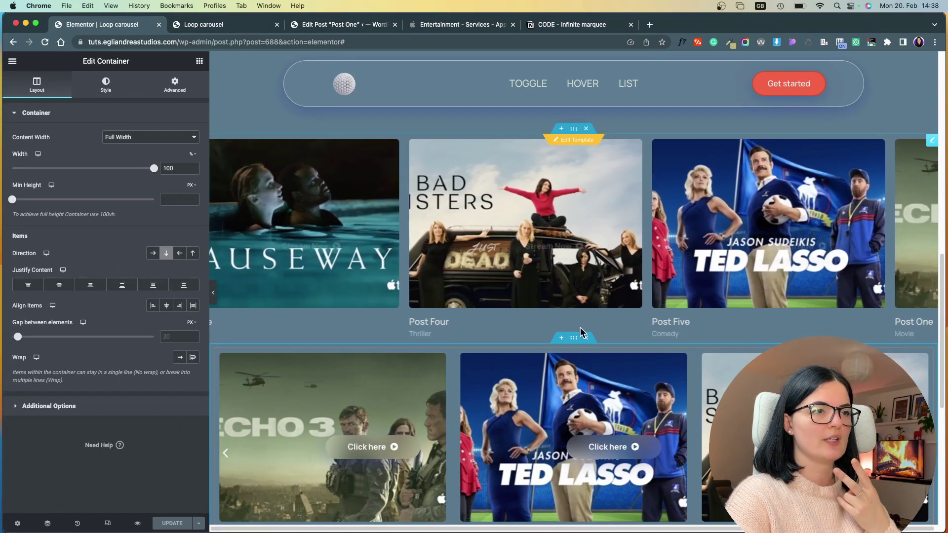
Set the top margin of the lower carousel's container to 300 px and check the gap between the two carousels.
left_click(200, 60)
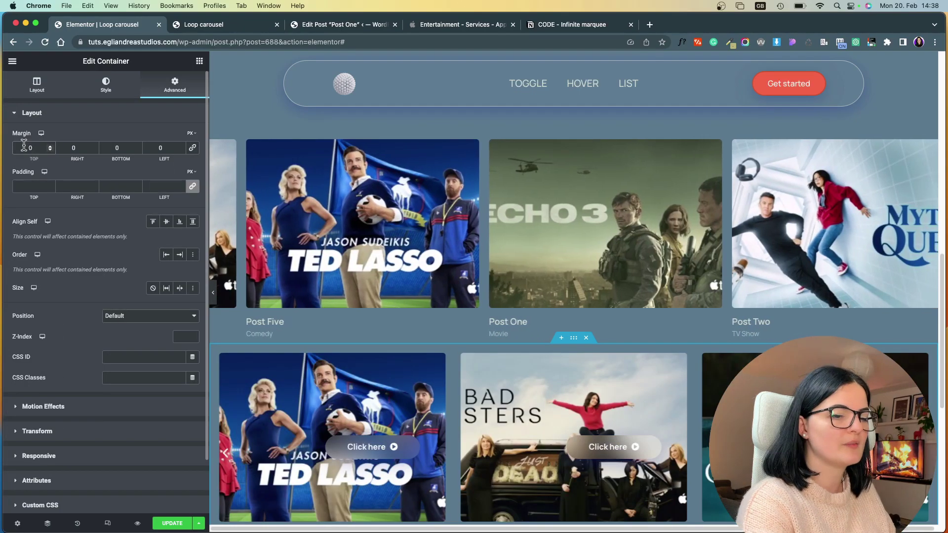
type("300")
scroll(426, 202, "down", 2)
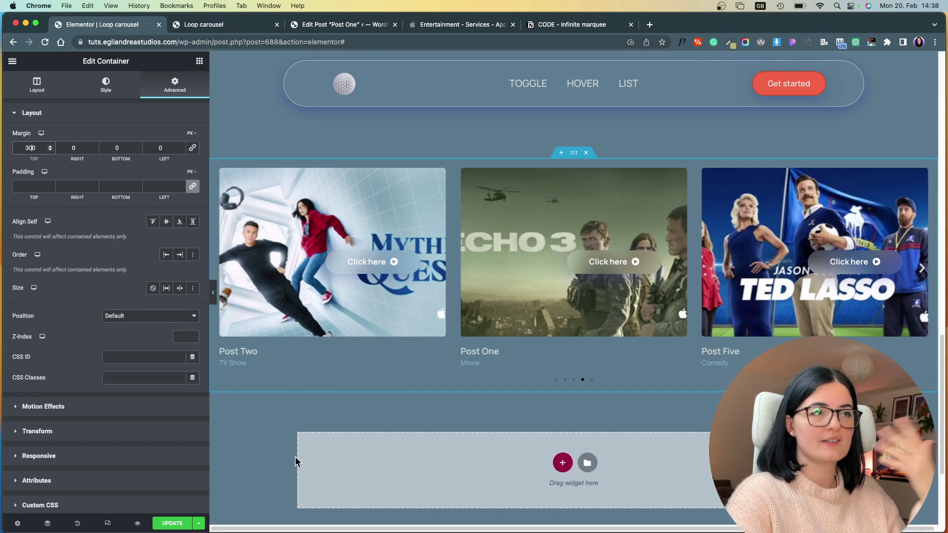
scroll(299, 416, "up", 7)
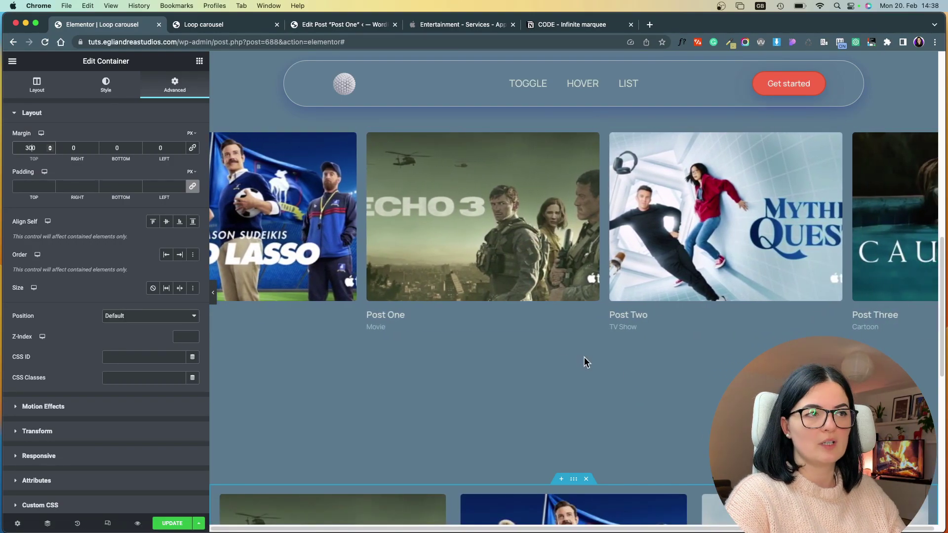
scroll(584, 356, "down", 5)
scroll(573, 362, "down", 2)
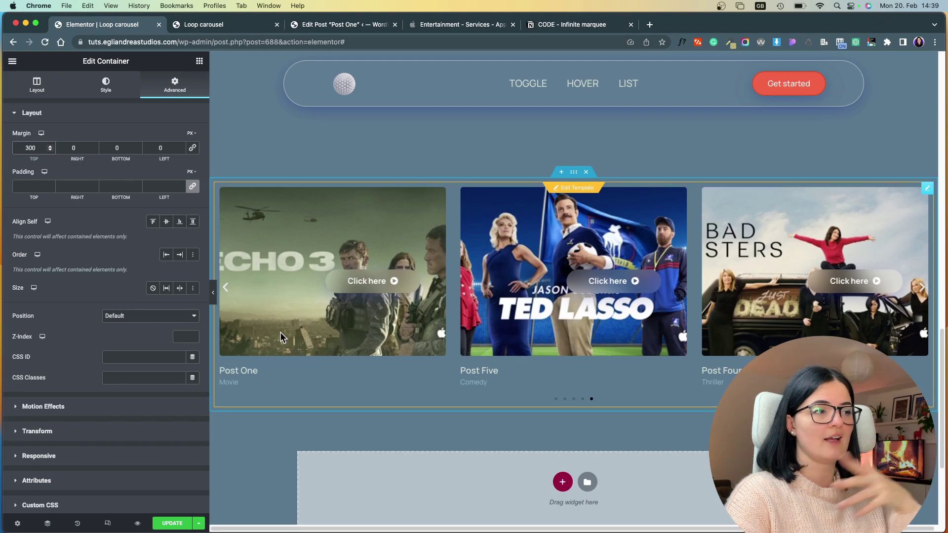
Add container CSS hiding .show with opacity 0 and translateY(100%), revealing it on hover over 0.5s, with opacity 1 up to 768px wide.
scroll(158, 439, "down", 2)
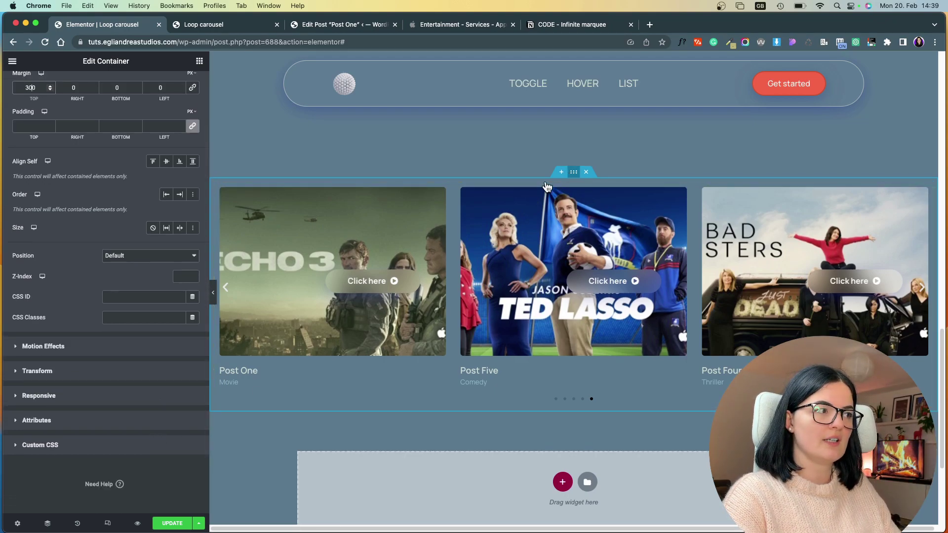
left_click(98, 447)
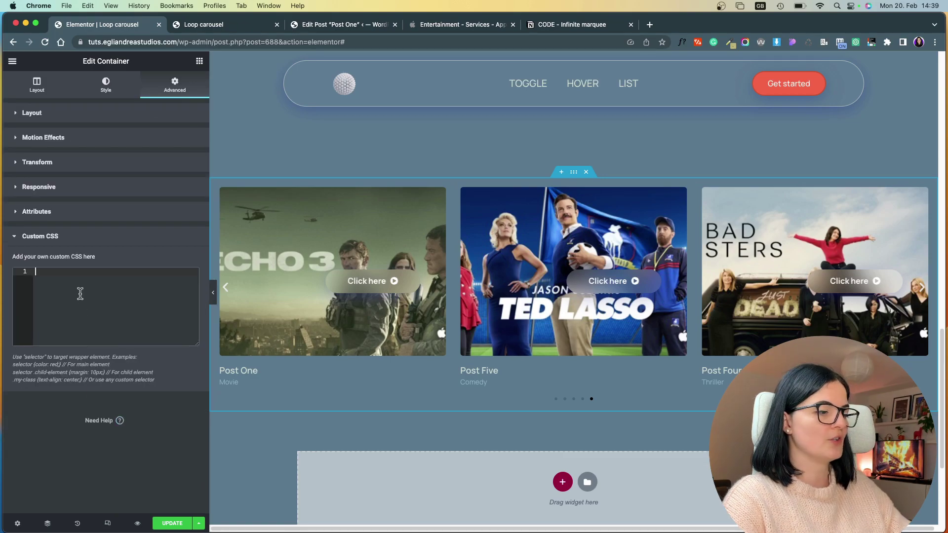
left_click(80, 294)
type("selector .show {     opacity: 0;   transform: translateY(100%);   transition: transform 0.5s, opacity 0.5s;    }  selector:hover .show {     opacity: 1;     transform: translateY(0); }   @media only screen and (max-width: 768px) {   selector .show {     opacity: 1;    }  }")
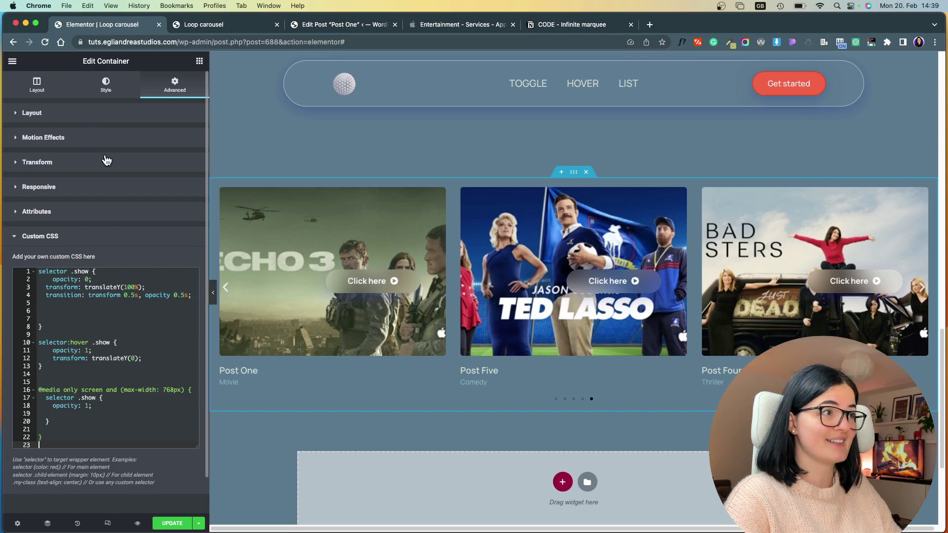
Save the page changes, open the loop item template and give its Click here button the CSS class show, then return to the page.
left_click(550, 229)
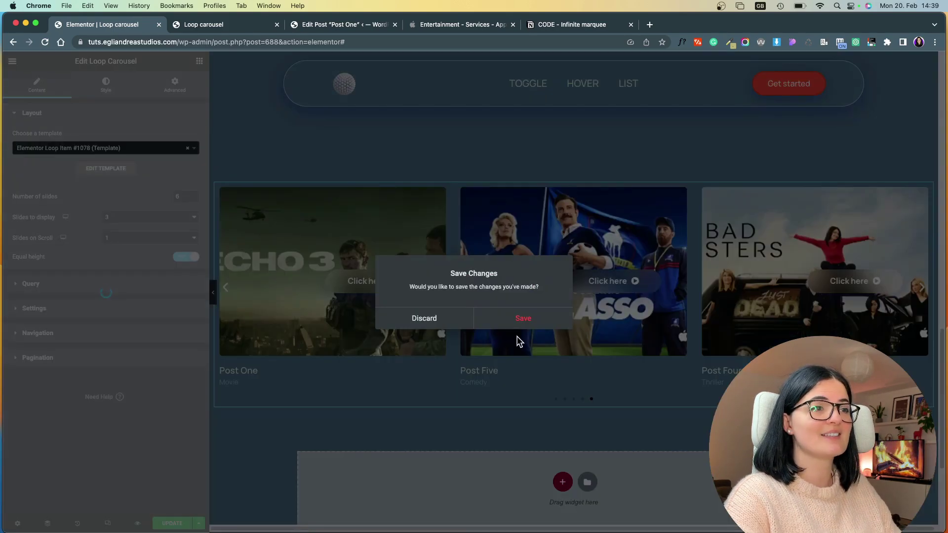
left_click(519, 320)
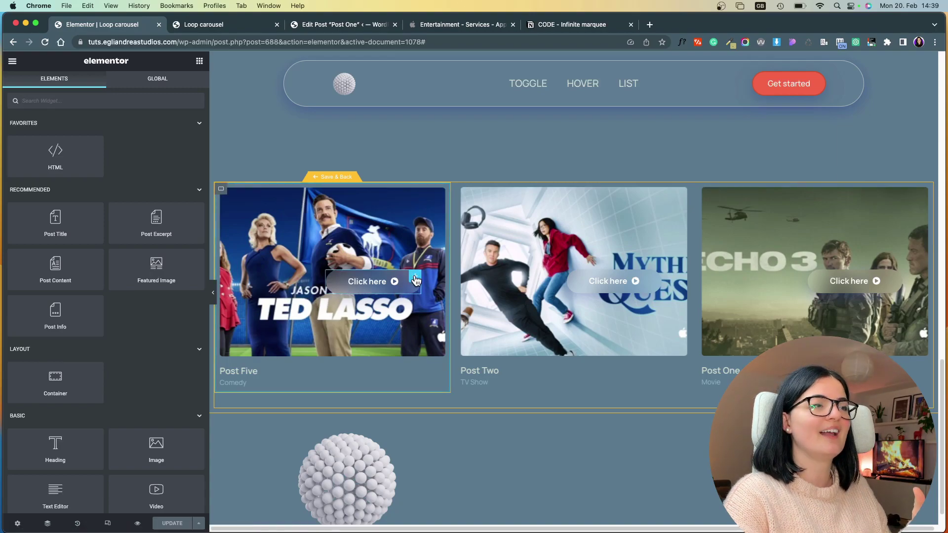
left_click(416, 280)
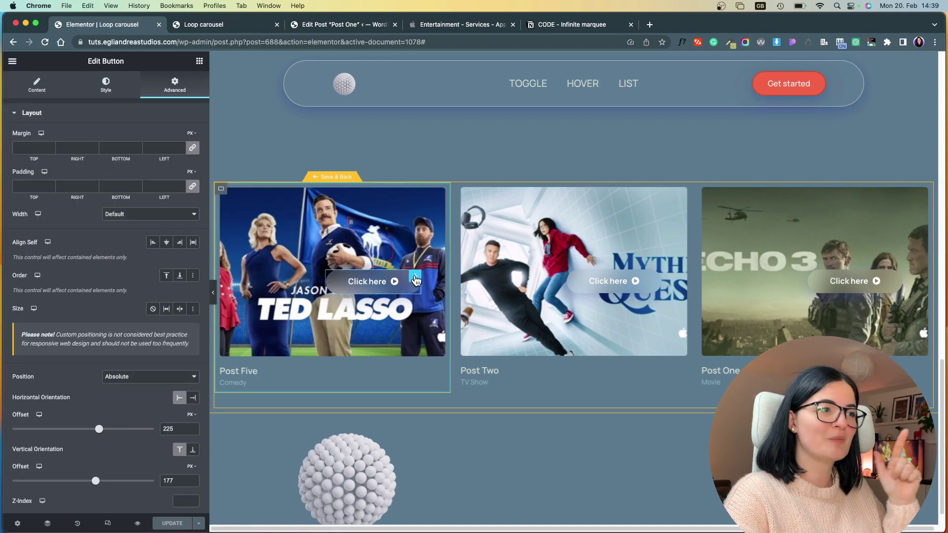
scroll(98, 419, "down", 5)
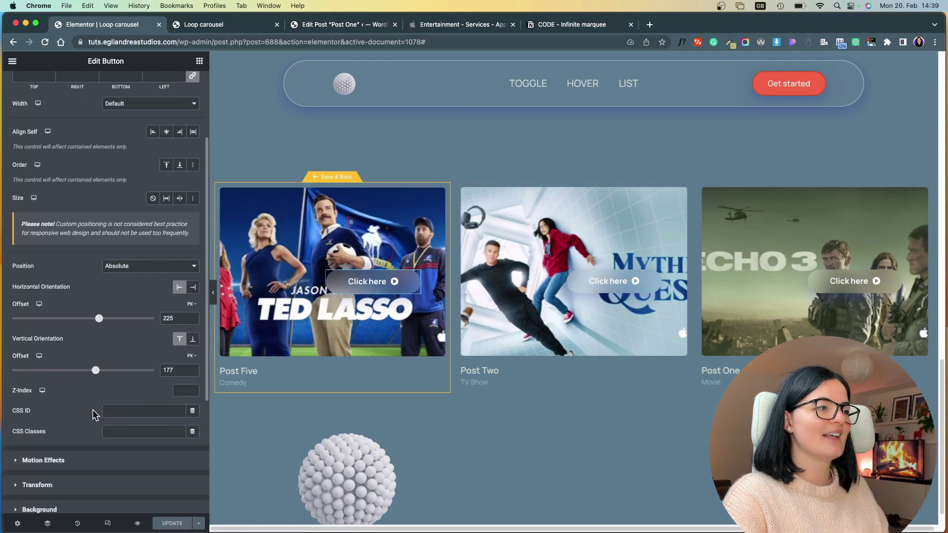
left_click(113, 430)
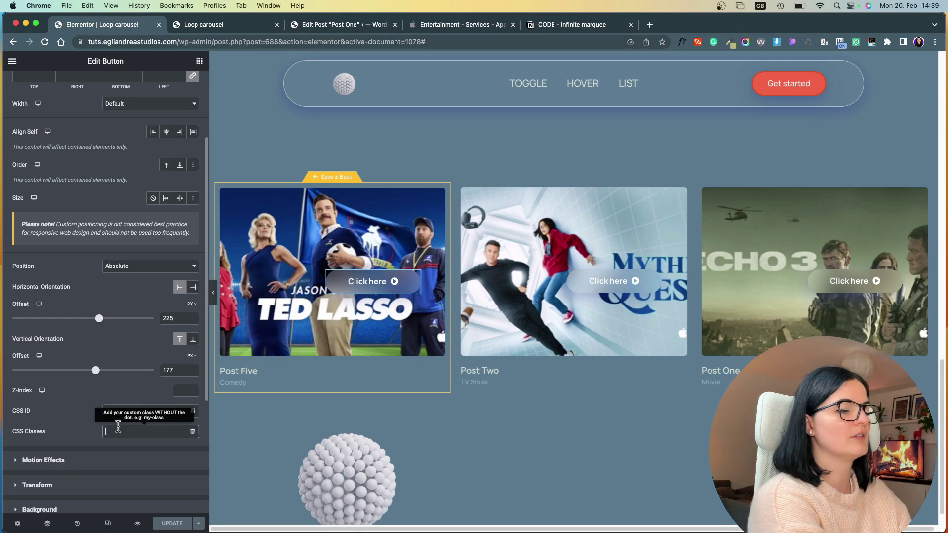
type("show")
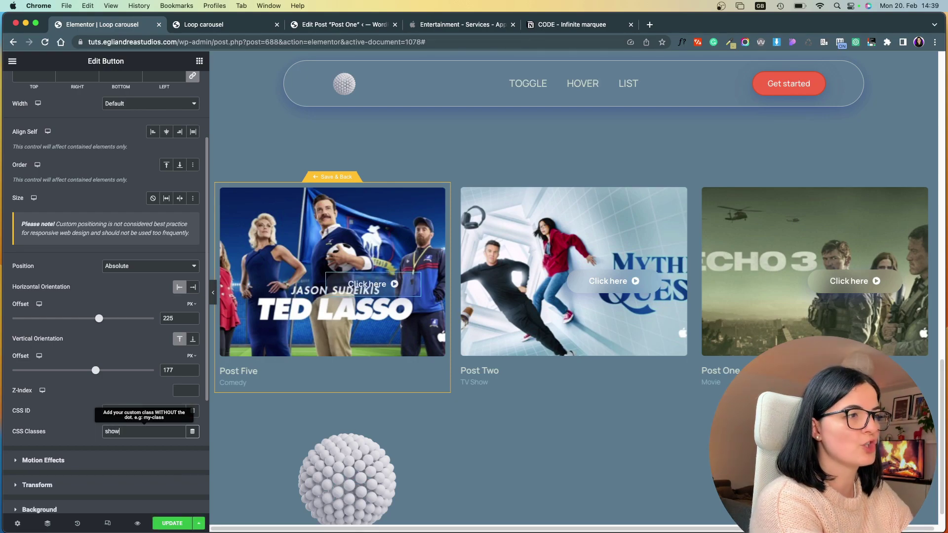
left_click(294, 420)
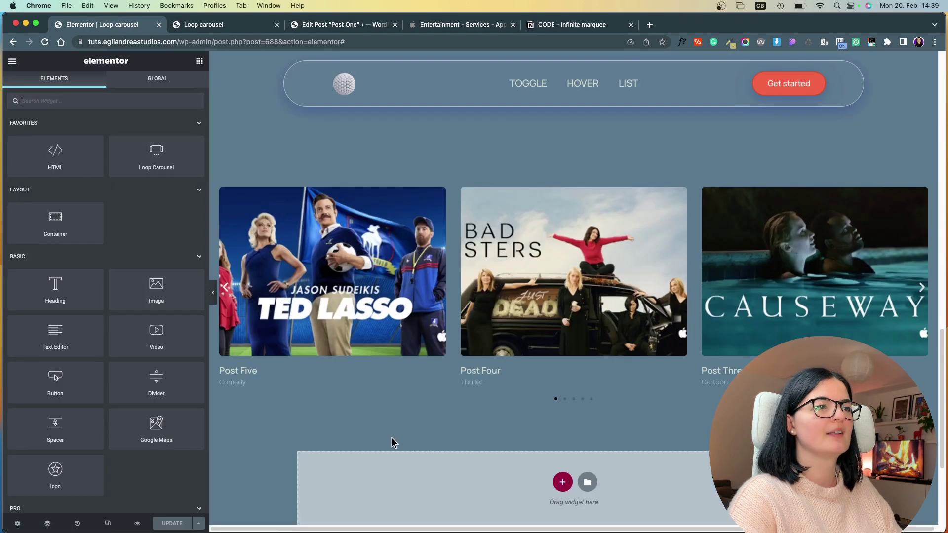
Check how the buttons react to hovering over the lower carousel at full page width.
left_click(211, 290)
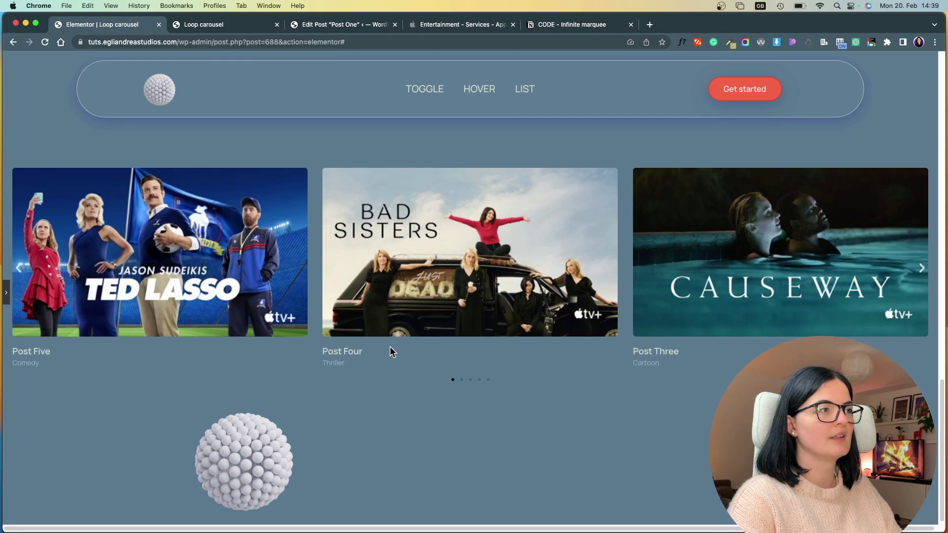
mouse_move(391, 322)
left_click(6, 292)
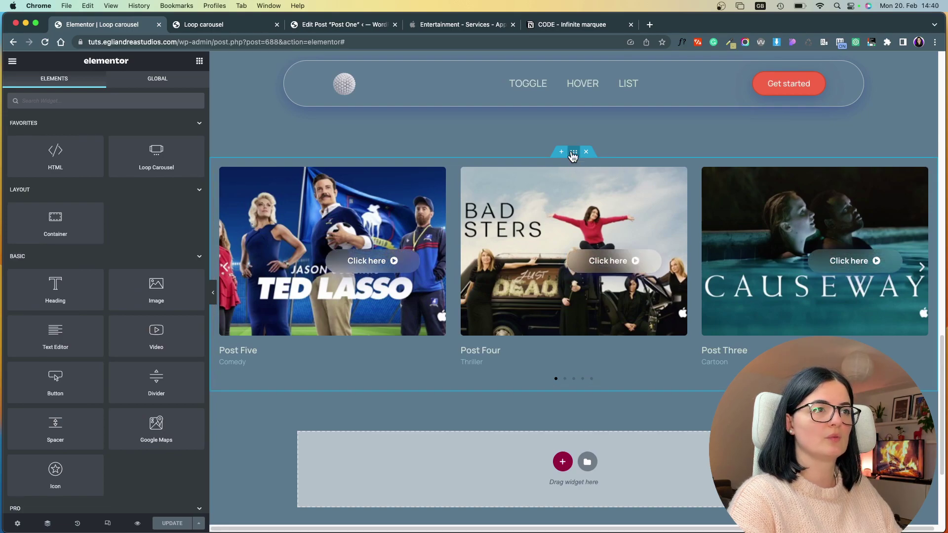
Copy all the custom CSS of the lower carousel's page container and comment out the original code there.
left_click(573, 153)
scroll(118, 395, "down", 5)
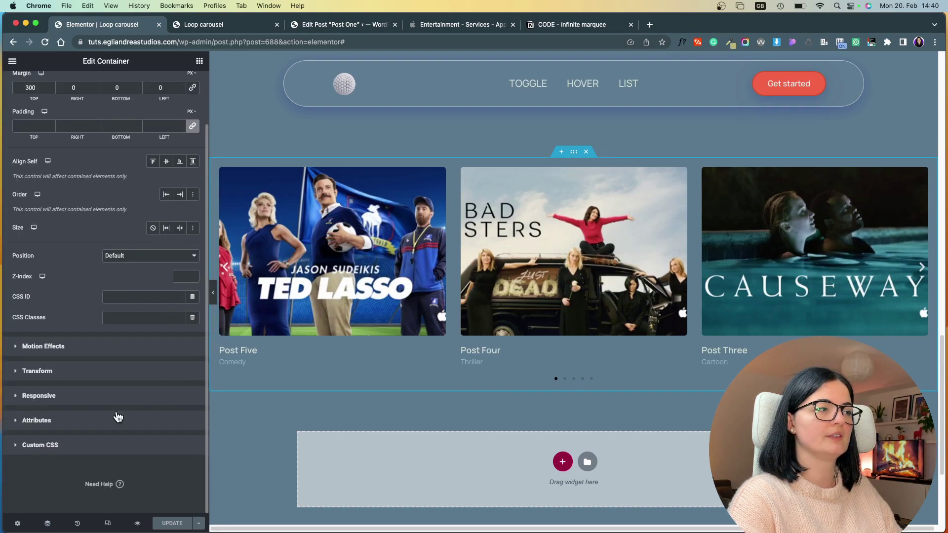
left_click(79, 448)
left_click_drag(54, 437, 30, 267)
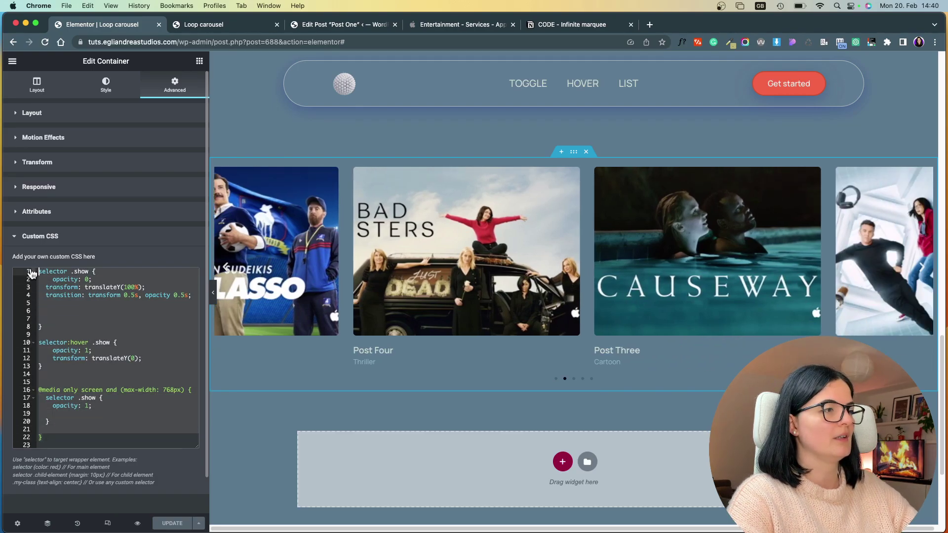
left_click_drag(54, 438, 37, 271)
key("super+c")
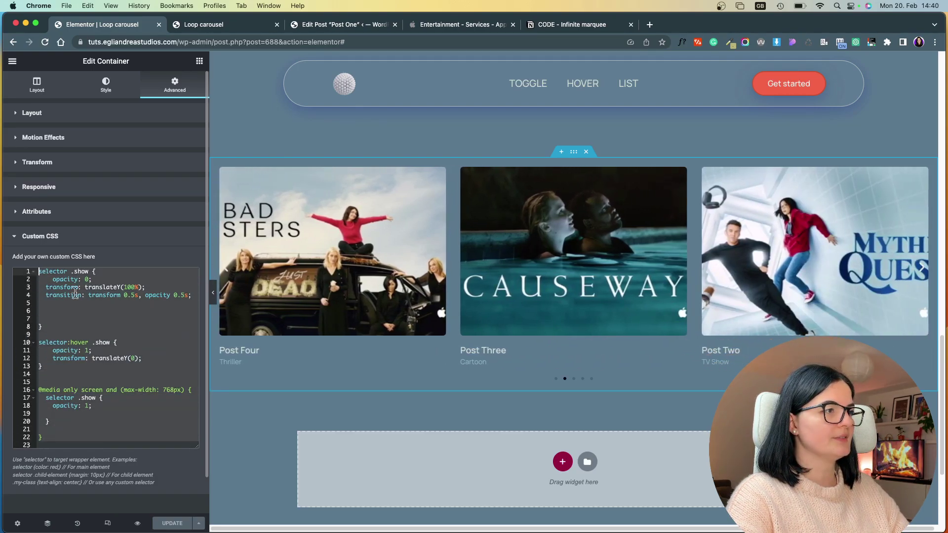
key("super+slash")
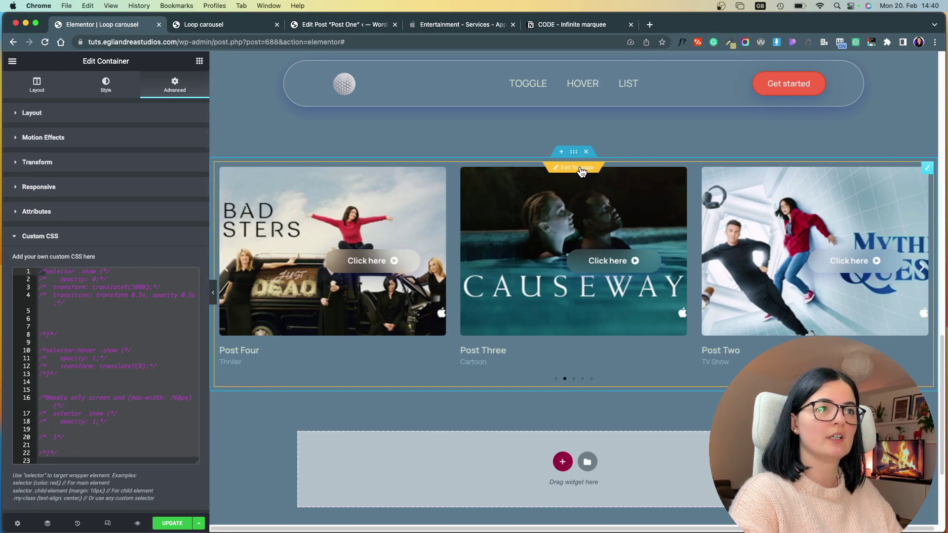
Save the page, open the loop item template for editing and paste the copied CSS into its main container's custom CSS.
left_click(581, 170)
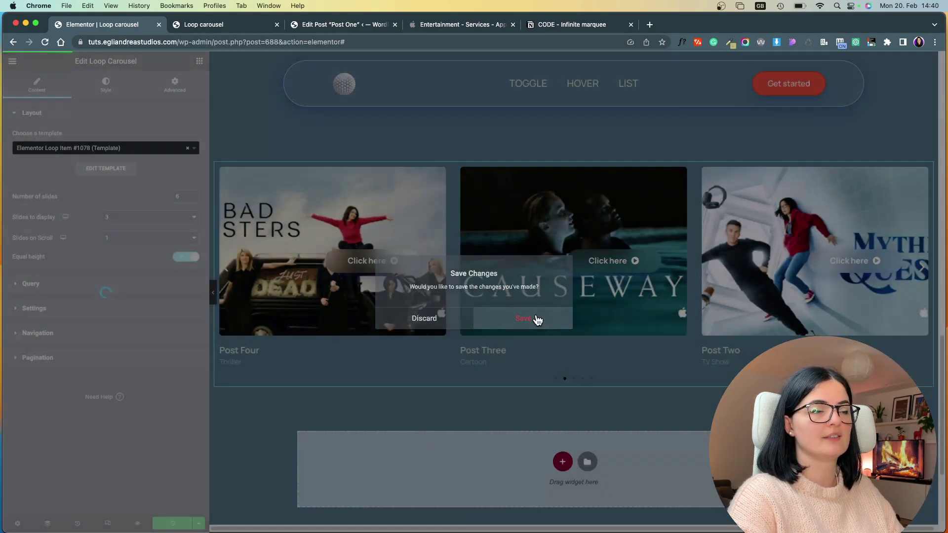
left_click(537, 319)
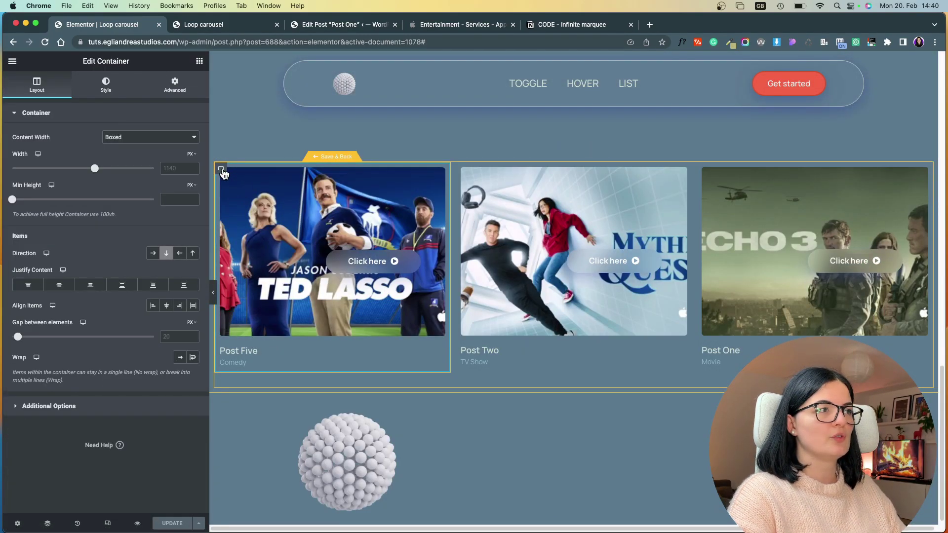
left_click(176, 85)
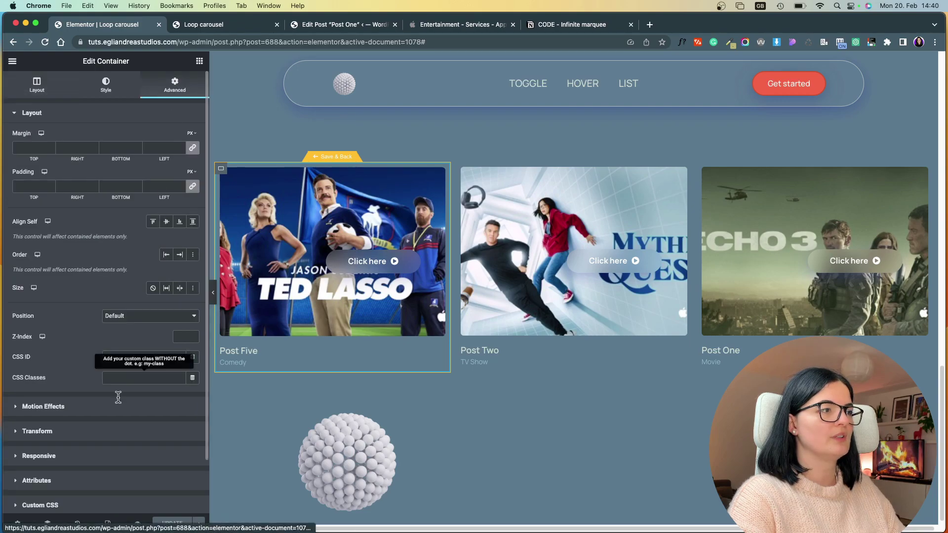
scroll(115, 424, "down", 3)
left_click(41, 444)
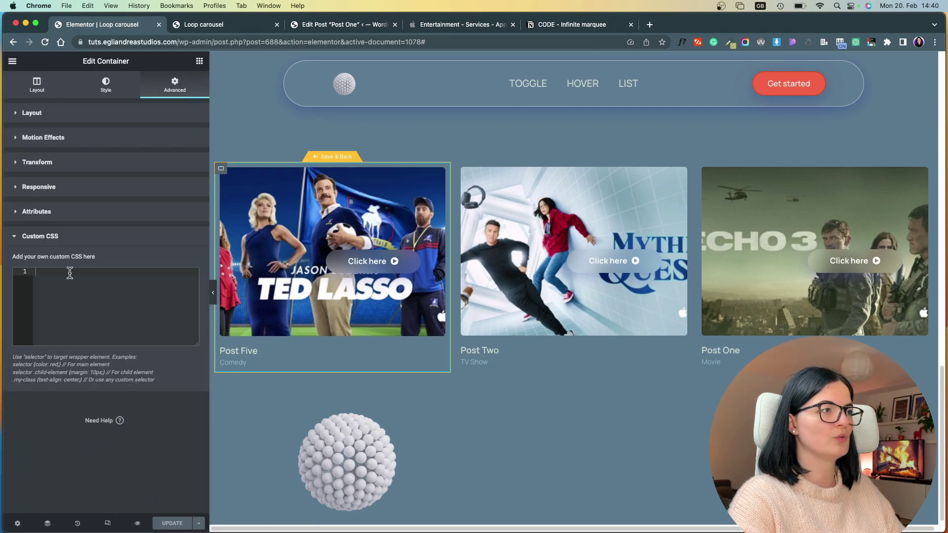
key("super+v")
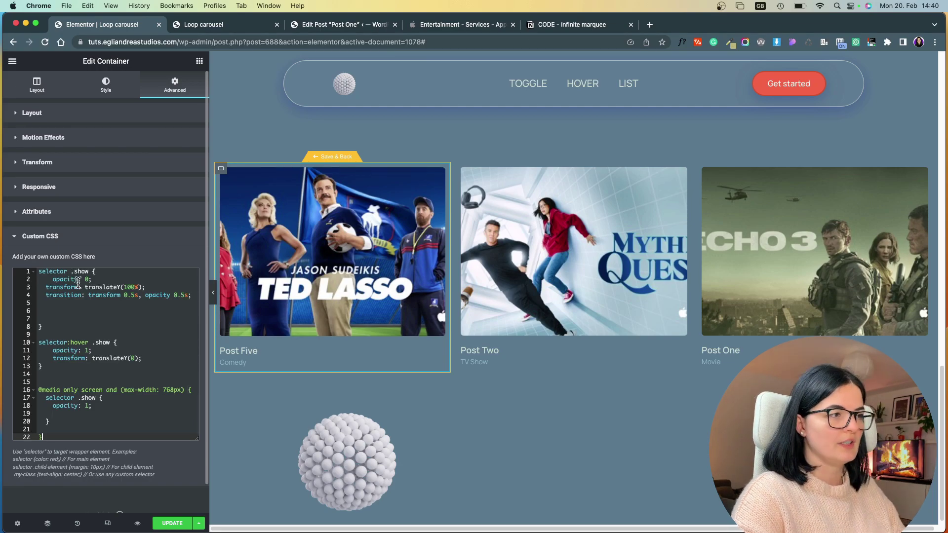
Save the loop item template, return to the page and check each card's button hover effect at full width.
left_click(213, 293)
left_click(5, 292)
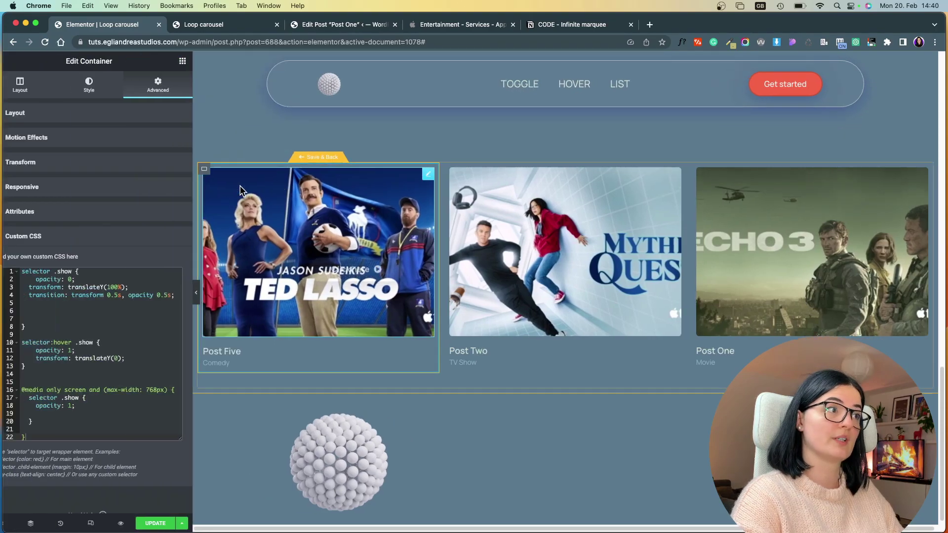
left_click(306, 163)
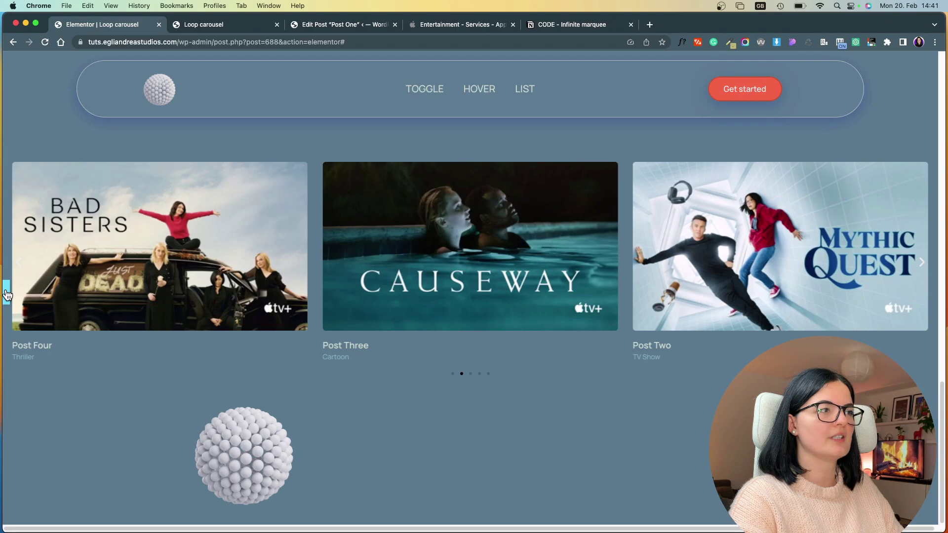
left_click(6, 292)
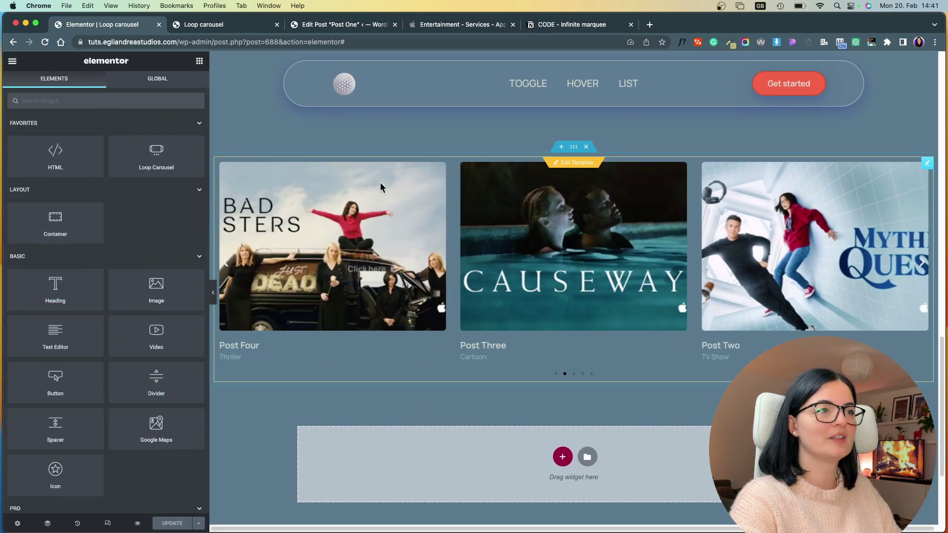
Set the loop carousel to 5 slides and turn off both its pagination and its navigation arrows.
left_click(926, 165)
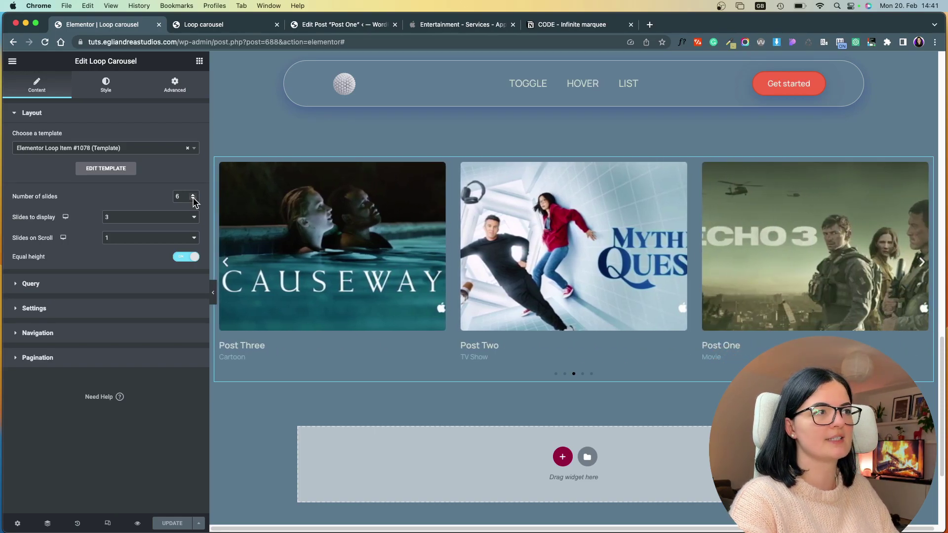
left_click(193, 199)
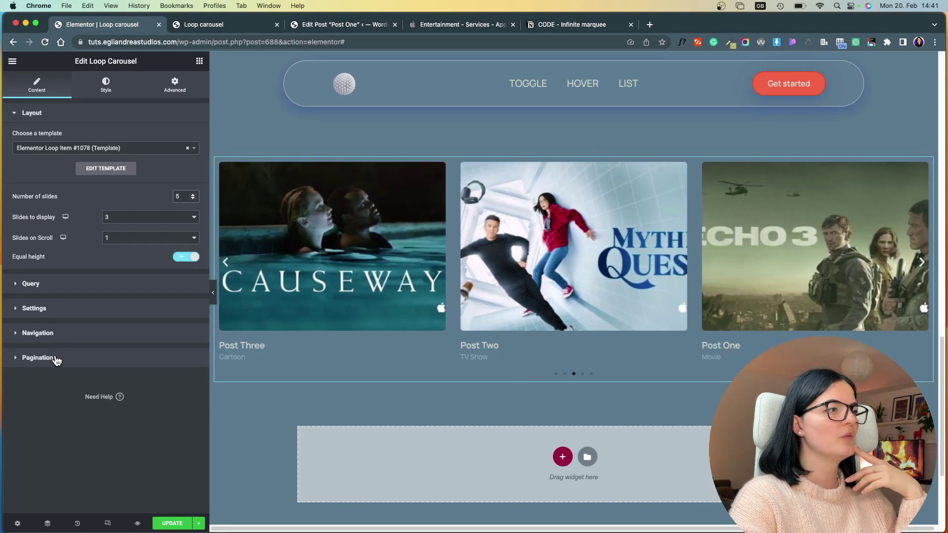
left_click(37, 358)
left_click(153, 238)
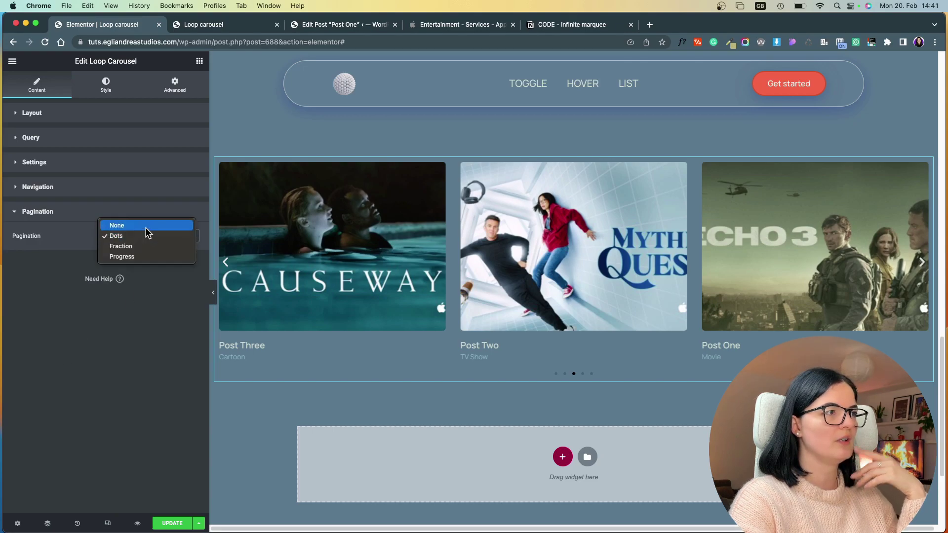
left_click(147, 226)
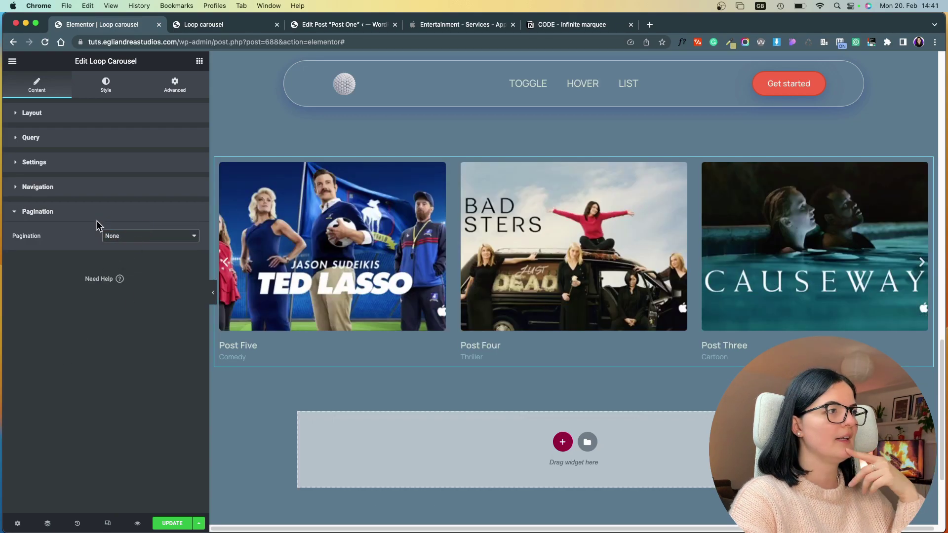
left_click(83, 188)
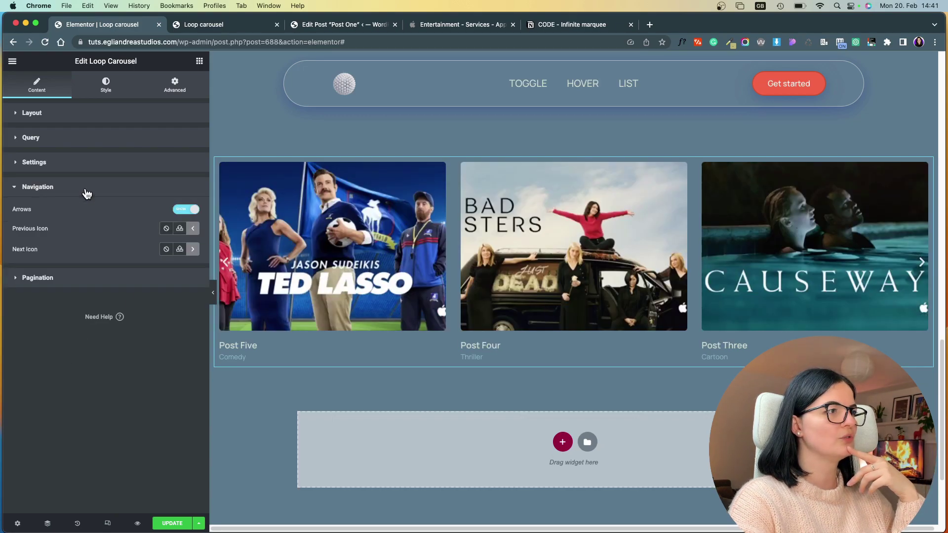
left_click(181, 210)
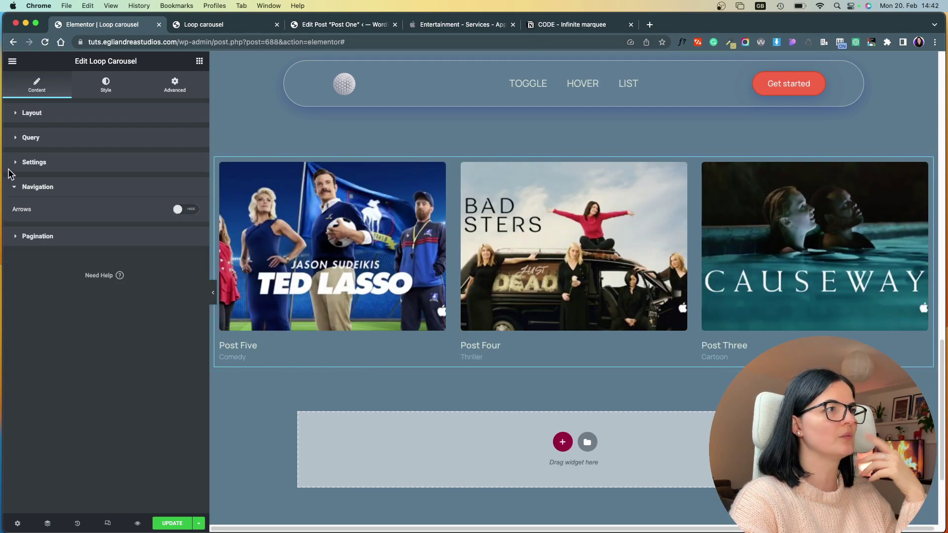
Set the carousel query's order to ASC by date and update the page.
left_click(44, 143)
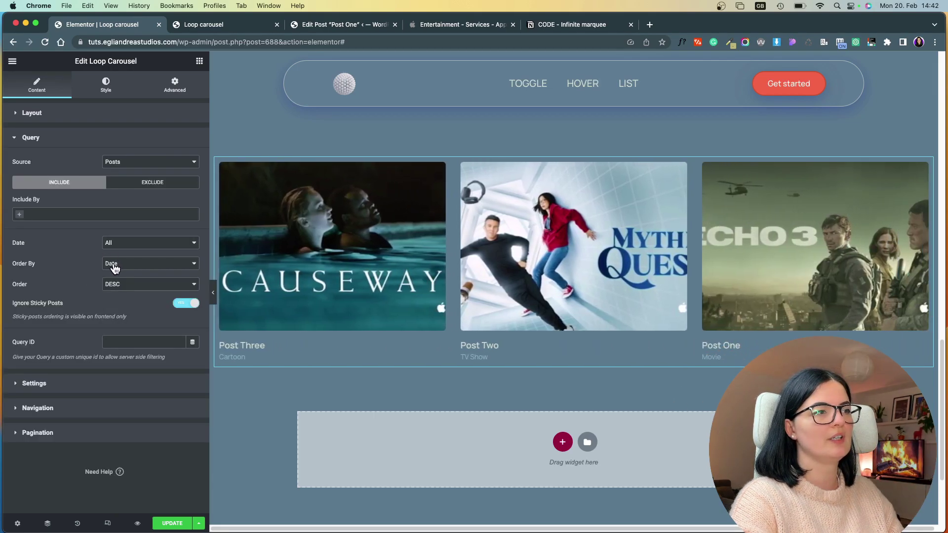
left_click(148, 284)
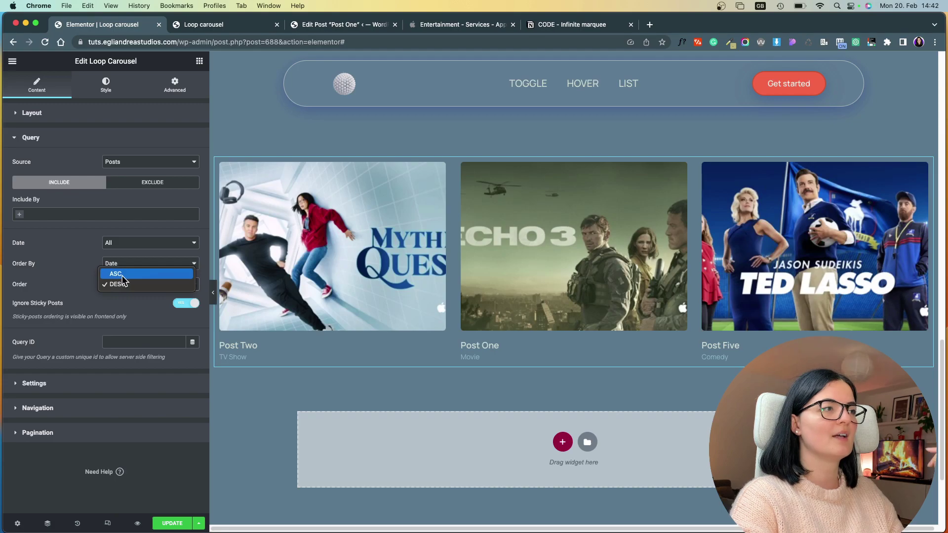
left_click(121, 275)
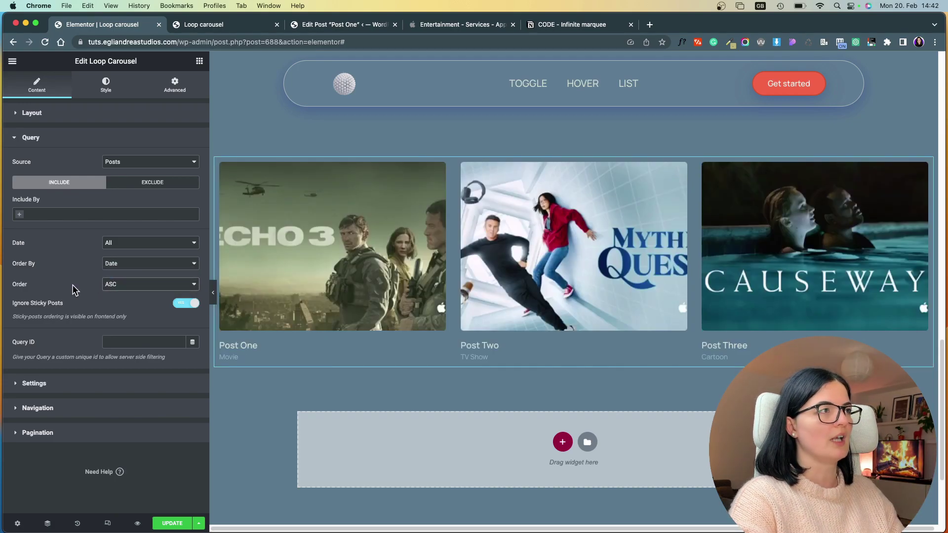
left_click(173, 524)
Review the reordered carousel and its hover buttons at full page width.
left_click(213, 292)
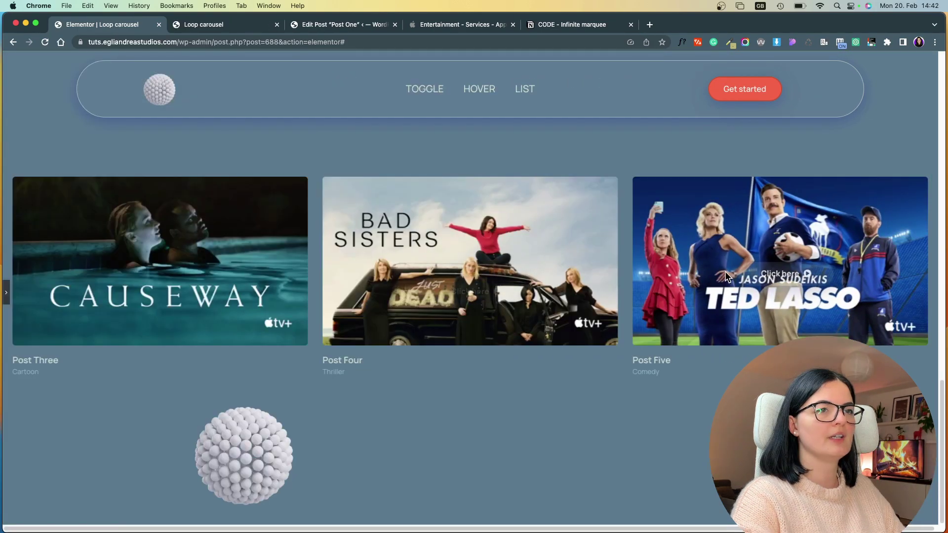
left_click(10, 292)
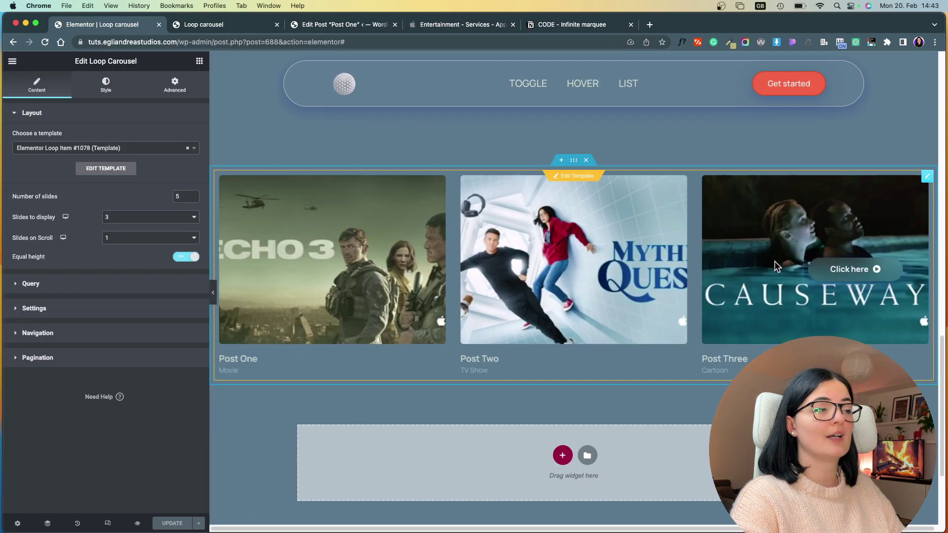
left_click(175, 87)
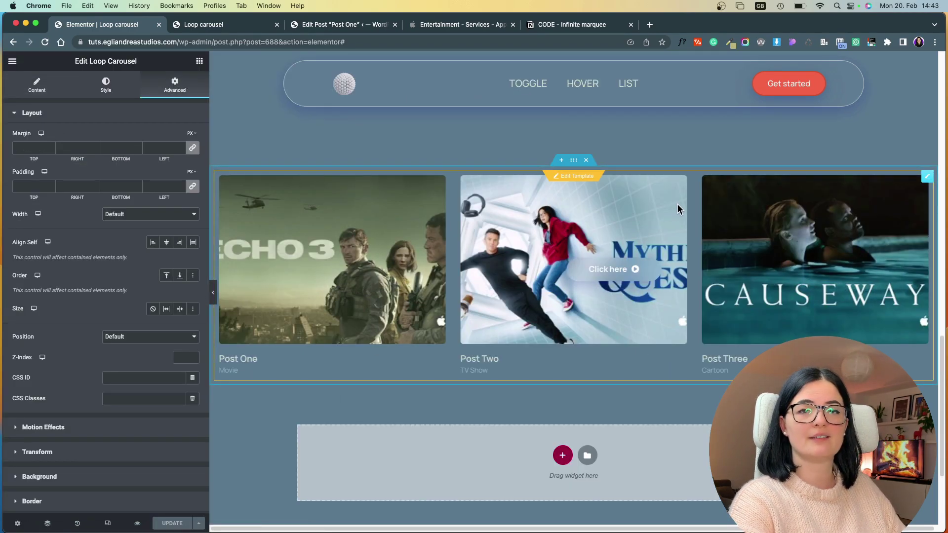
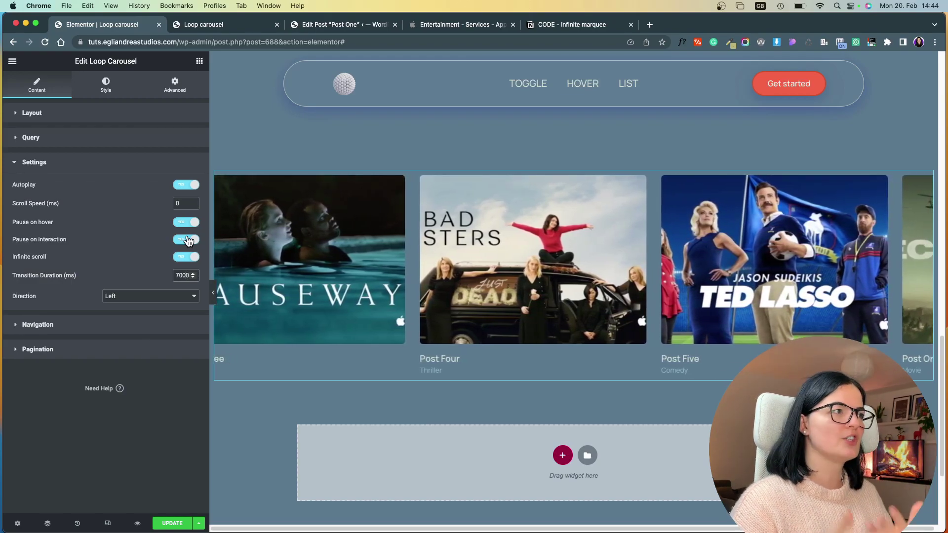
Turn off Pause on interaction and Pause on hover for the carousel and update the page.
left_click(188, 240)
left_click(186, 222)
left_click(170, 523)
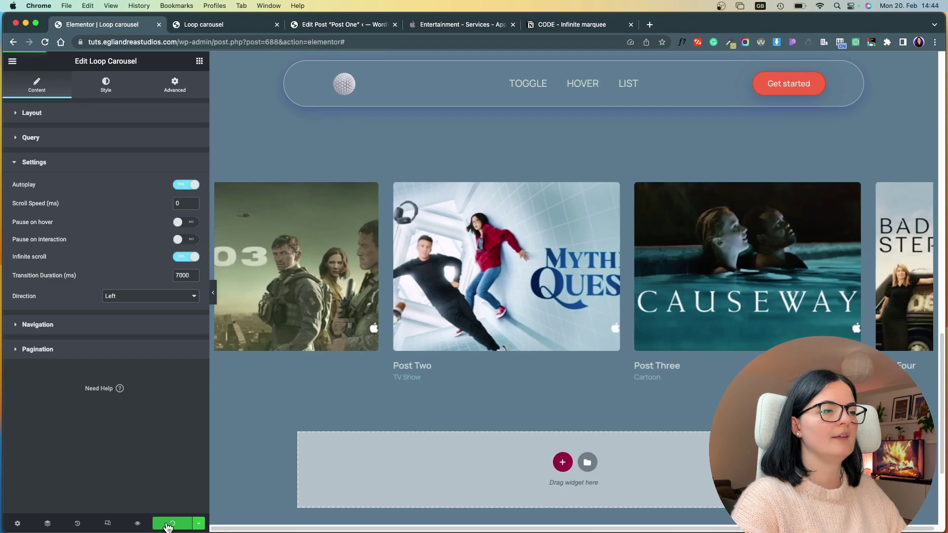
Set the lower carousel container's padding to 0 on all sides and update the page.
left_click(136, 525)
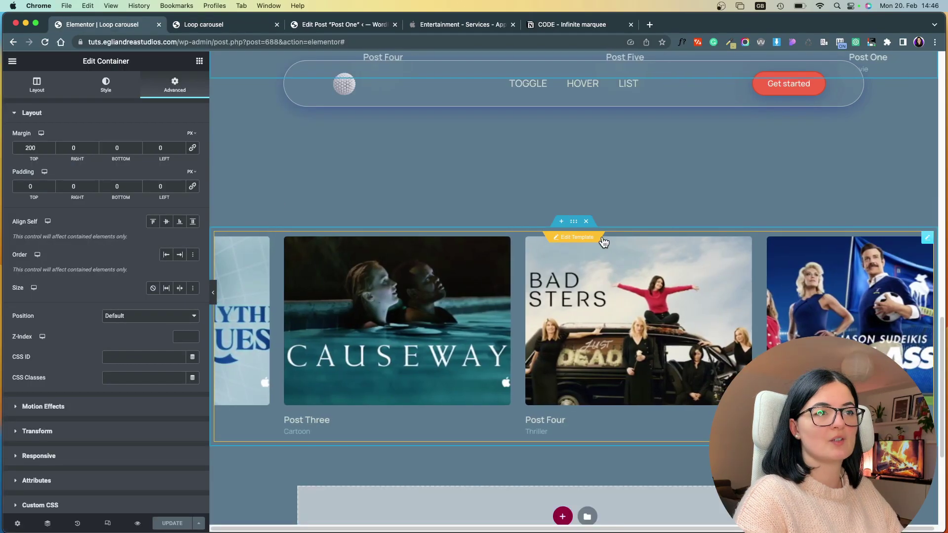
left_click(574, 222)
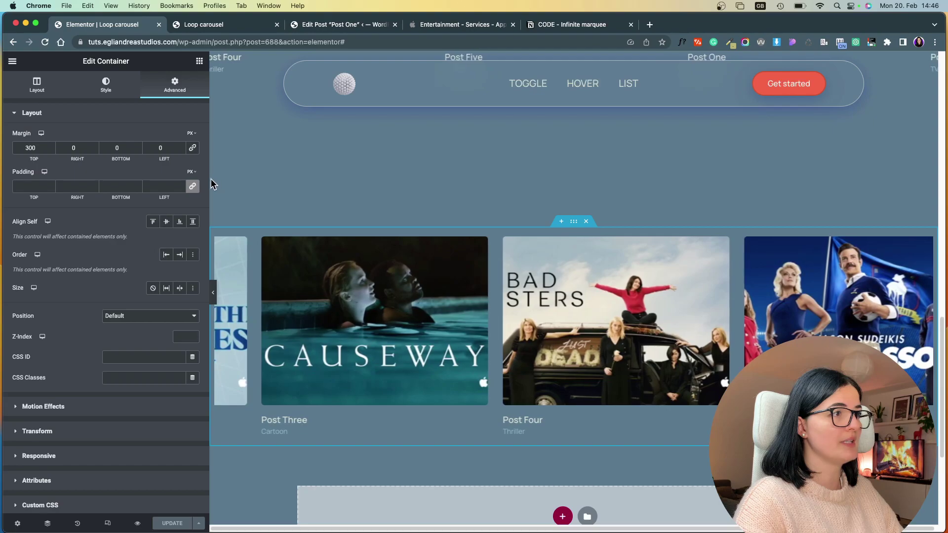
left_click(194, 186)
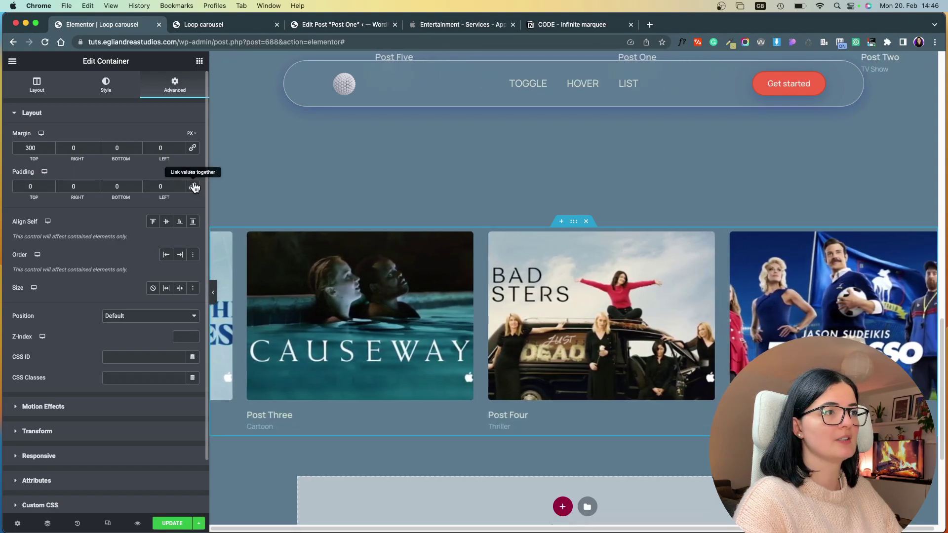
left_click(168, 522)
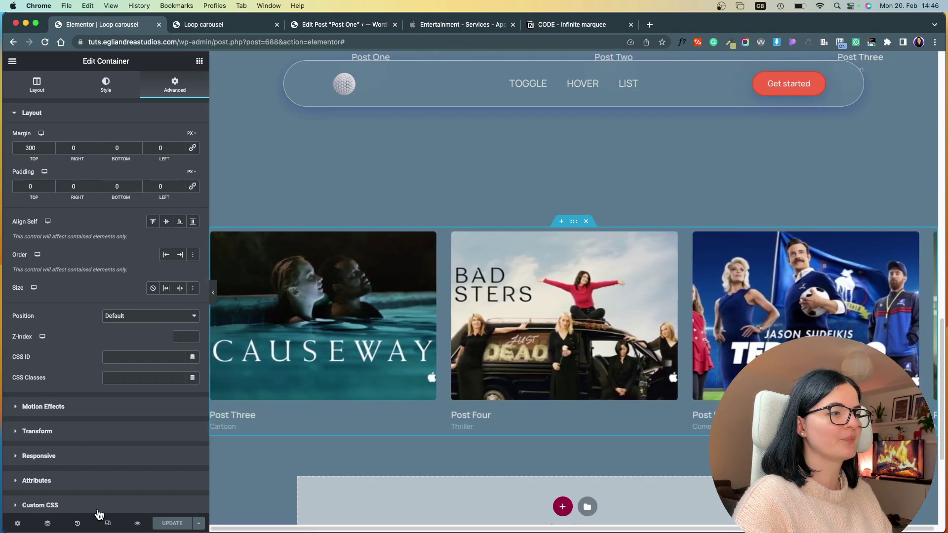
Preview the page and examine how the lower carousel runs to the screen edges without container padding.
left_click(137, 523)
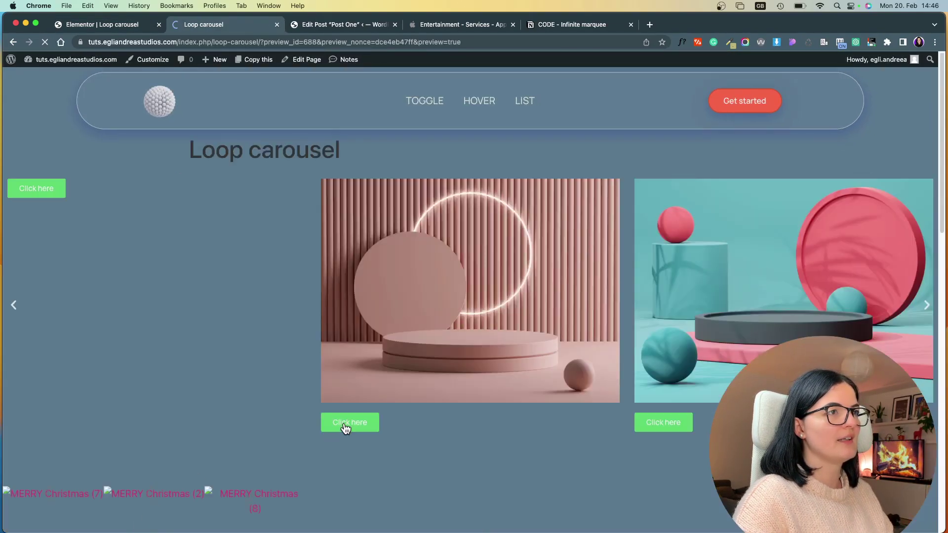
scroll(440, 488, "down", 5)
scroll(446, 483, "down", 2)
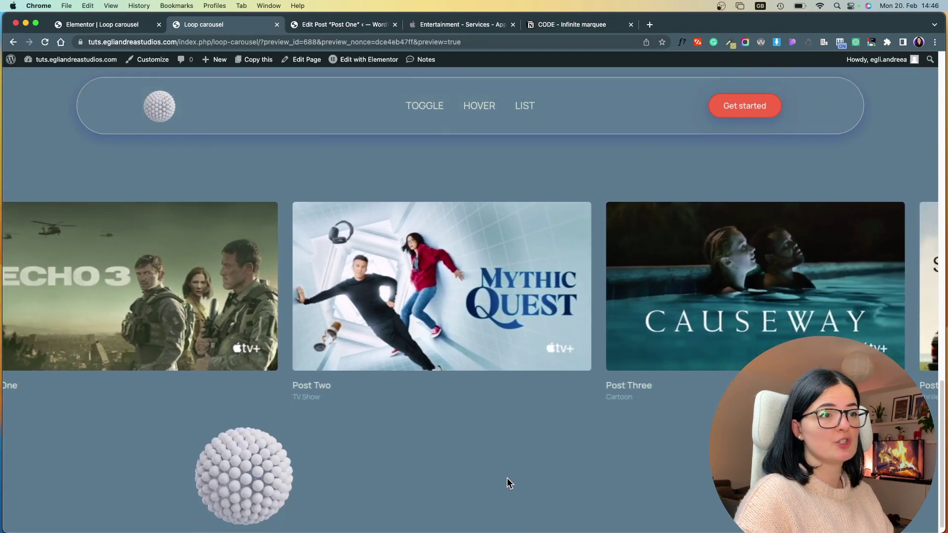
Turn on Pause on hover and Pause on interaction for the loop carousel, with a 700 ms transition duration, and update the page.
left_click(122, 27)
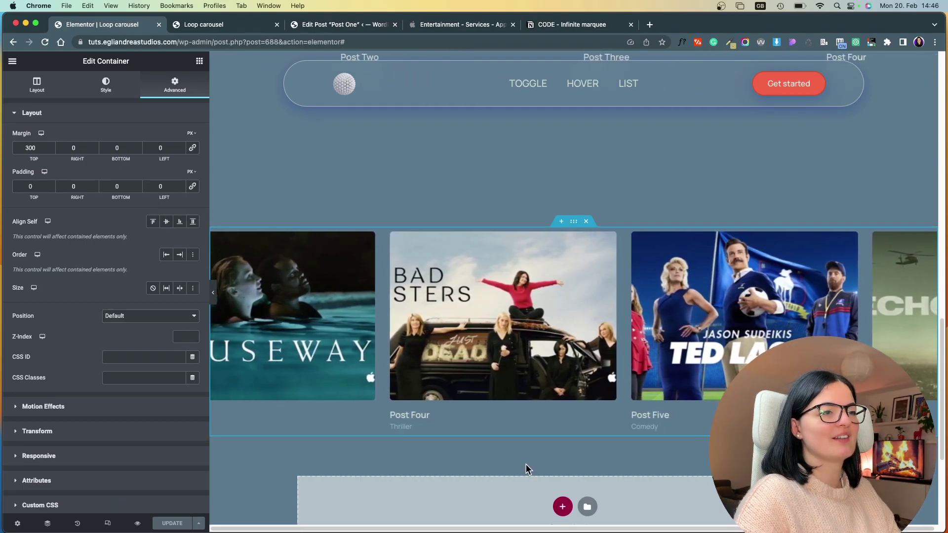
scroll(526, 462, "up", 5)
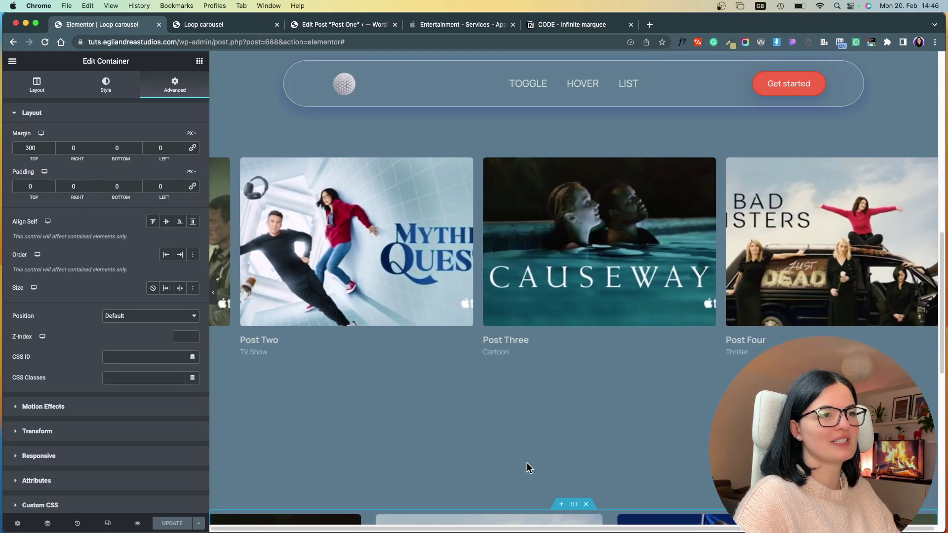
scroll(527, 463, "up", 1)
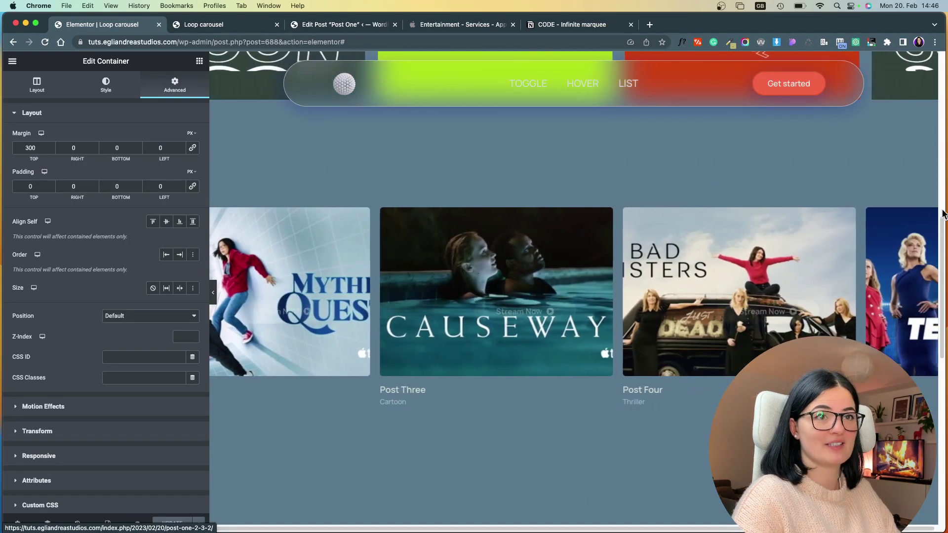
left_click(543, 276)
left_click(172, 523)
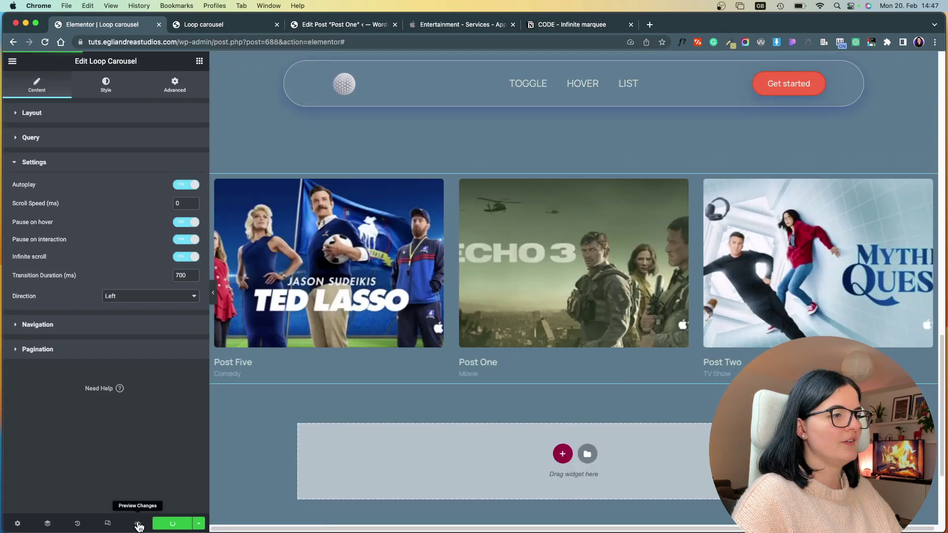
Preview the page and check the scrolling speed of the lower loop carousel.
left_click(138, 524)
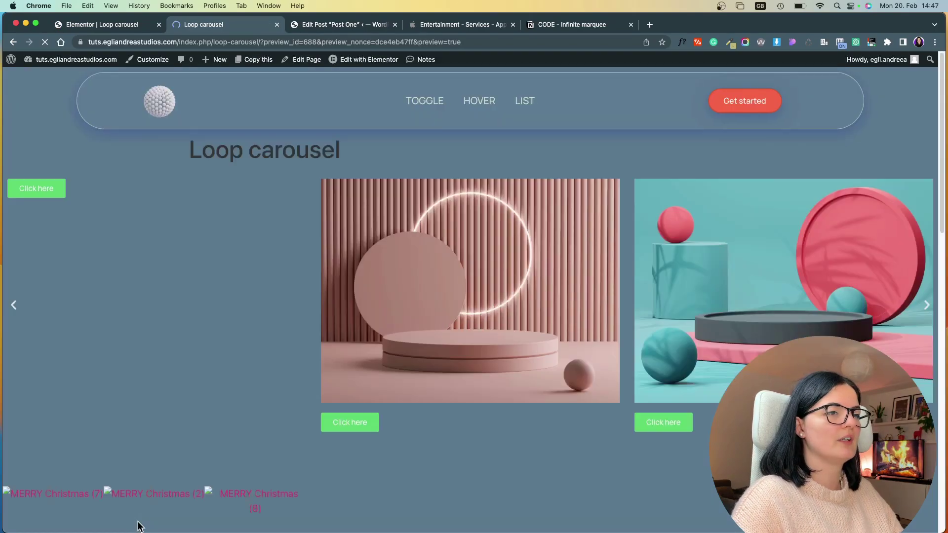
scroll(194, 441, "down", 10)
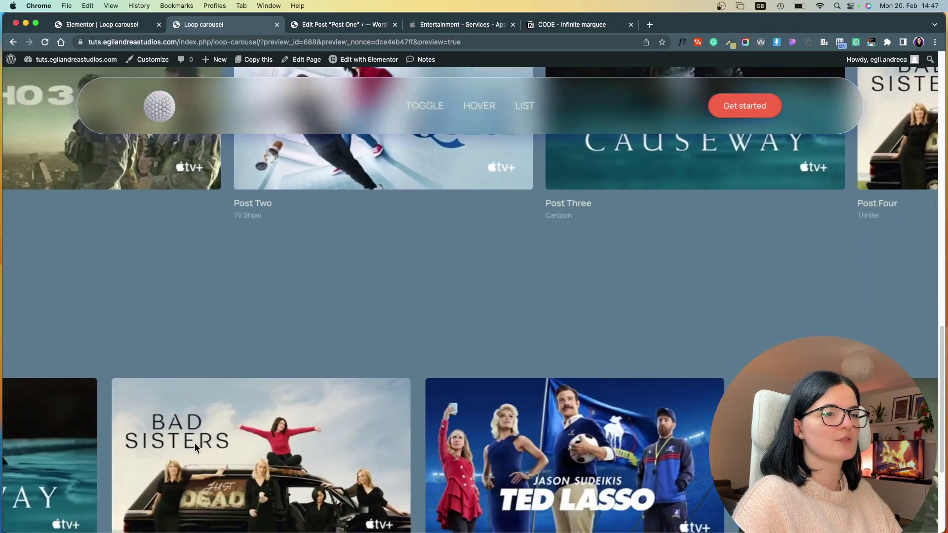
scroll(198, 453, "down", 2)
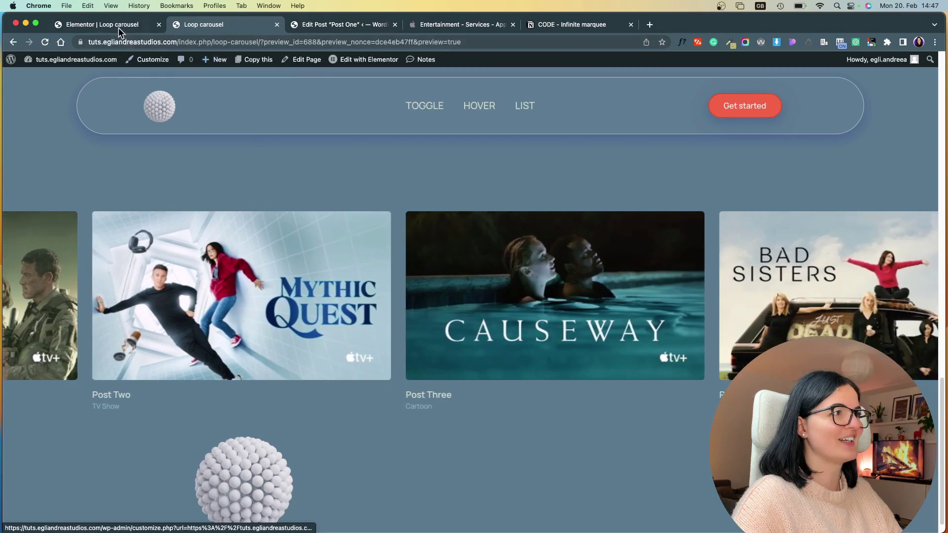
Set the loop carousel's transition duration to 7000 ms and update the page.
left_click(119, 29)
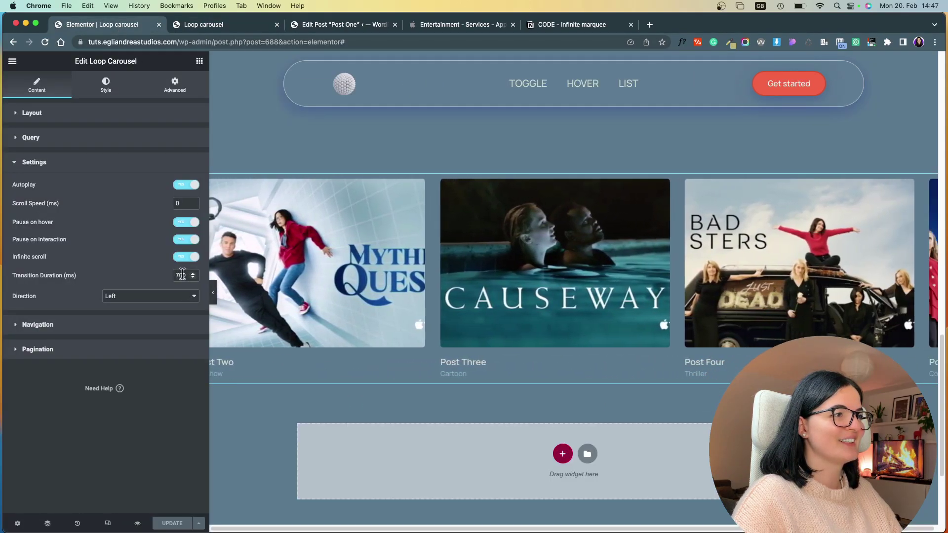
type("0")
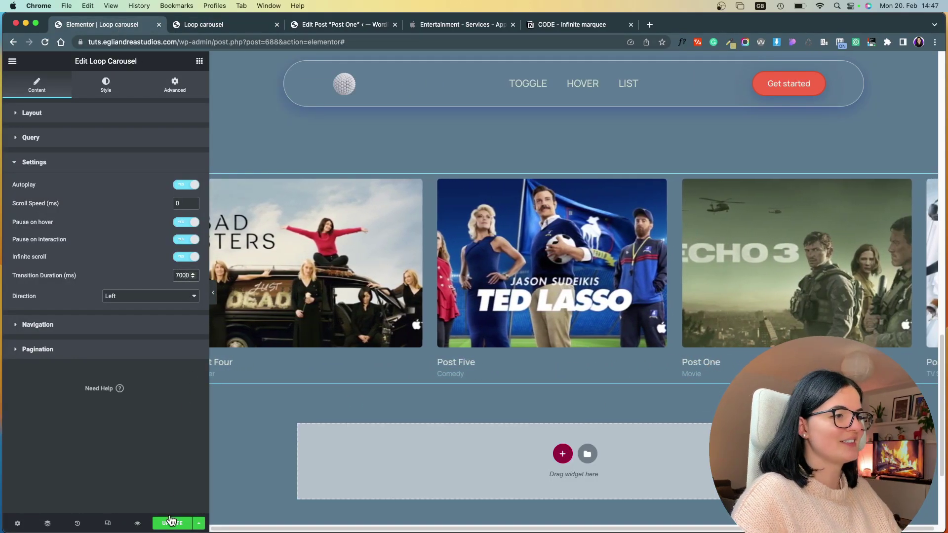
left_click(171, 523)
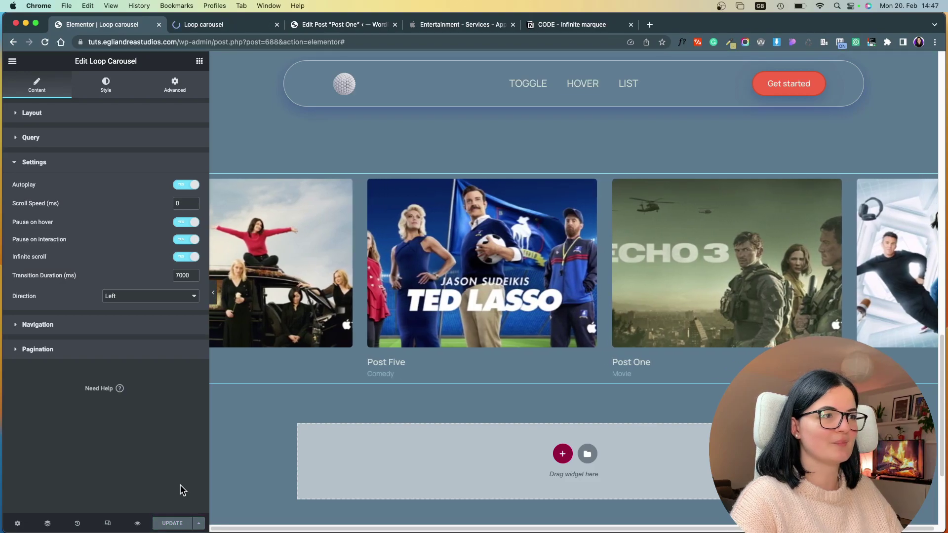
Review the slower carousel in the page preview and check how its cards react to the pointer.
left_click(232, 25)
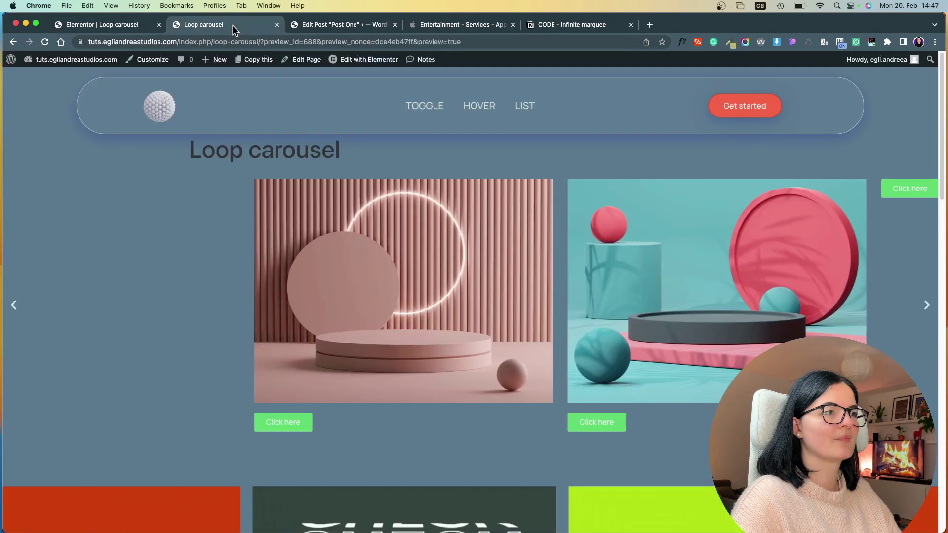
scroll(474, 296, "down", 10)
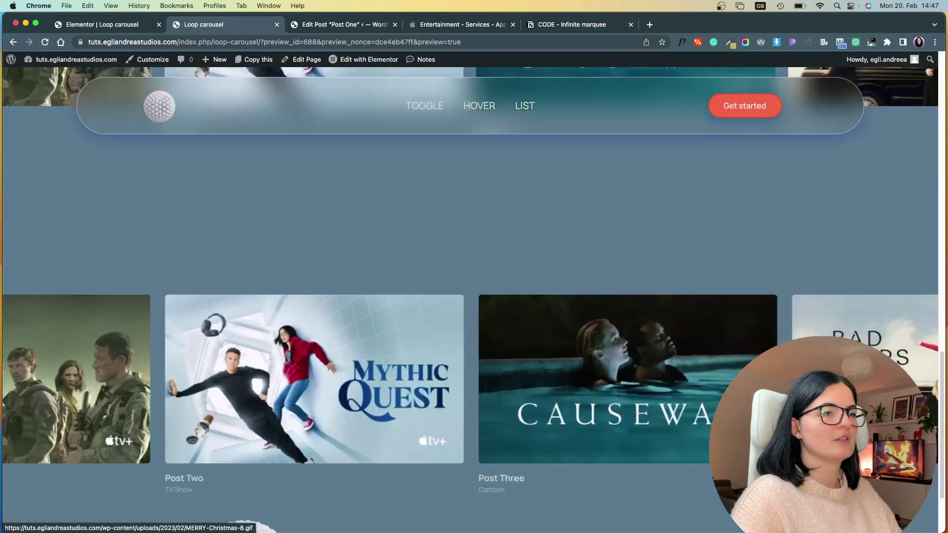
scroll(474, 296, "down", 2)
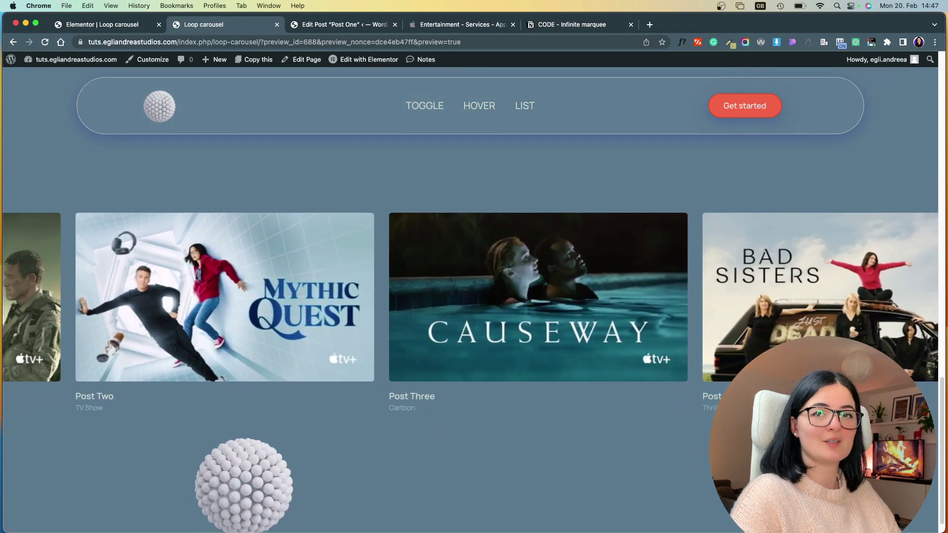
mouse_move(501, 322)
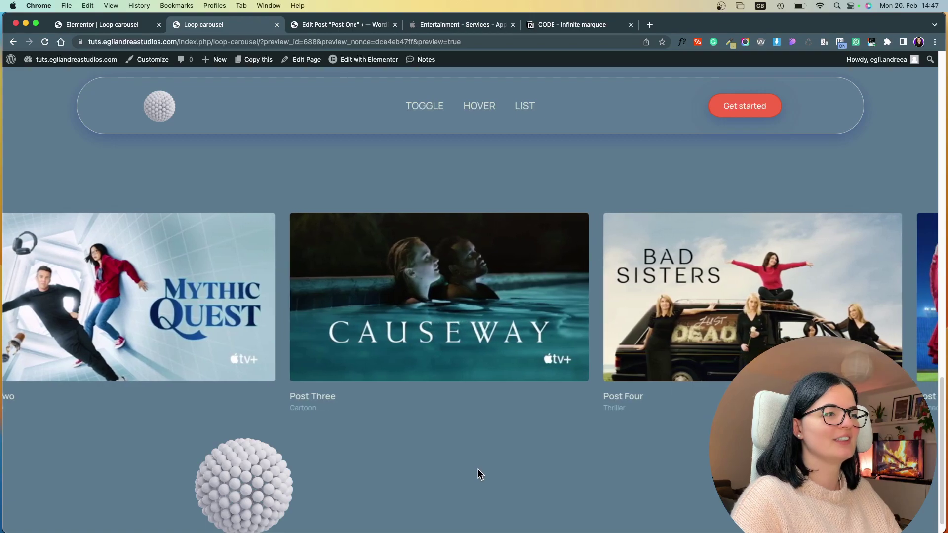
mouse_move(635, 327)
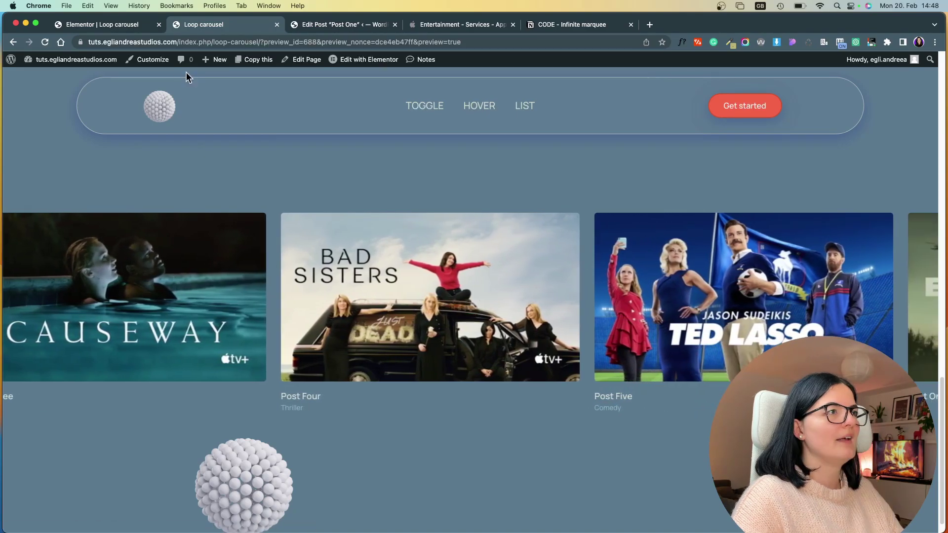
Edit the carousel's card template and link its featured image to a custom URL using the dynamic Post URL.
left_click(110, 26)
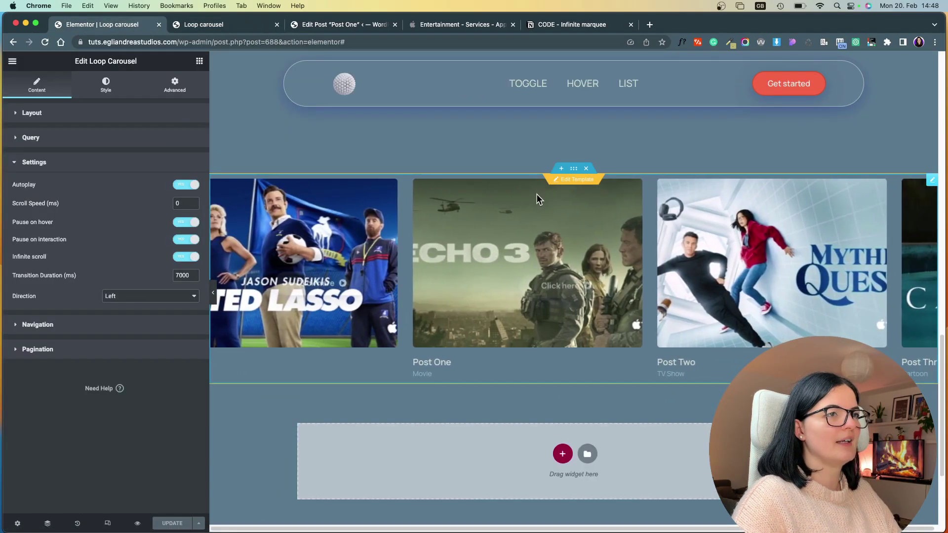
left_click(567, 181)
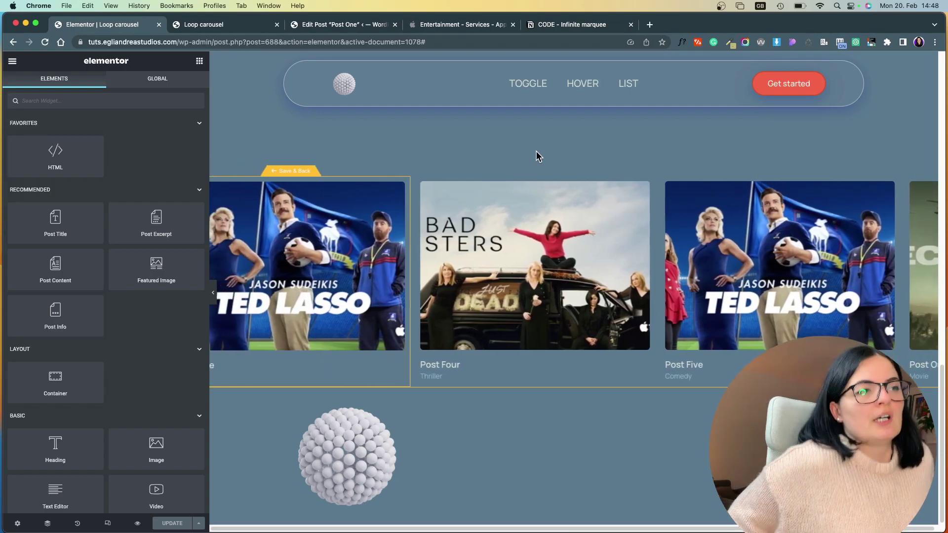
left_click(438, 188)
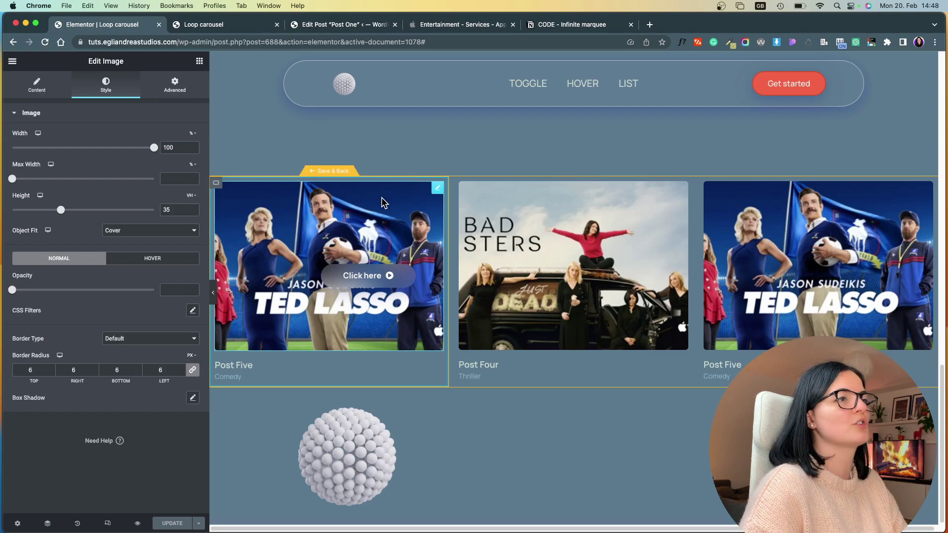
left_click(37, 85)
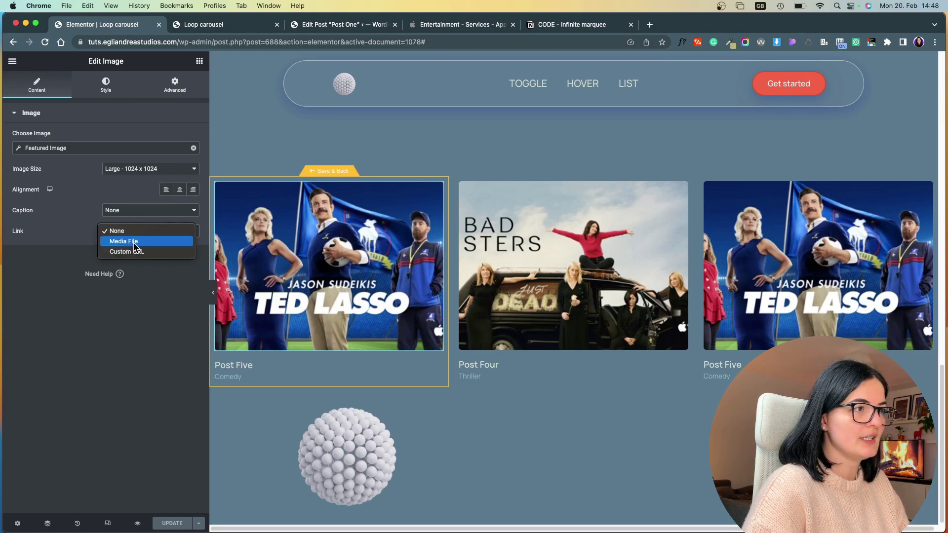
left_click(134, 251)
left_click(193, 253)
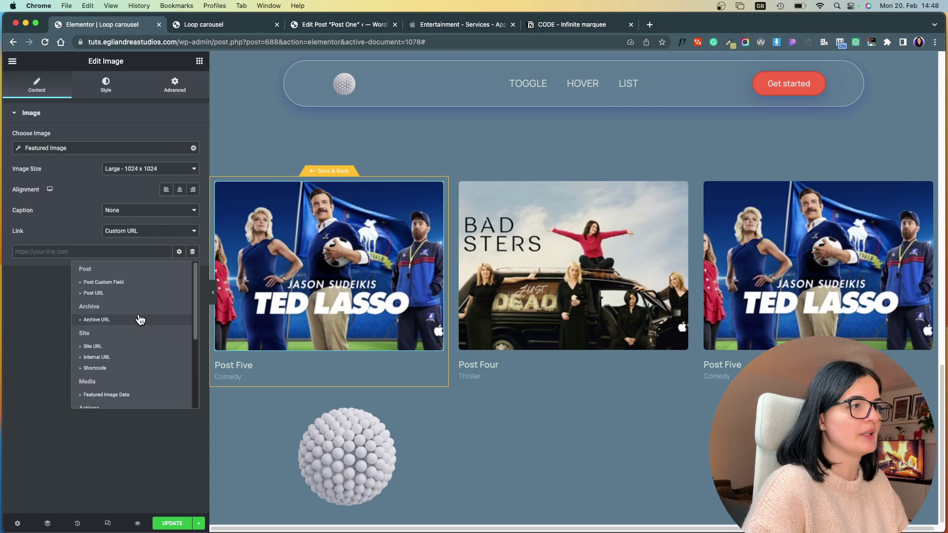
left_click(125, 294)
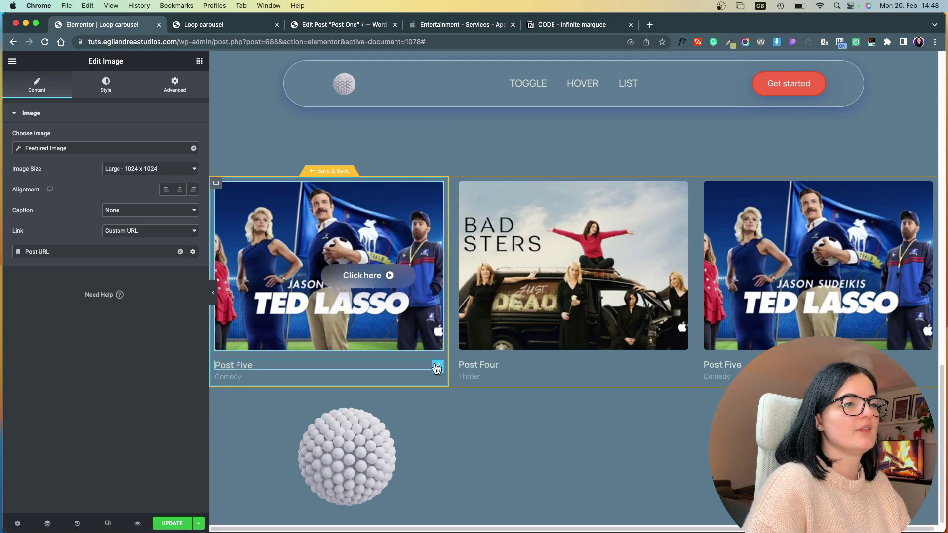
Link the card's title heading to the dynamic Post URL and check the excerpt's content settings.
left_click(436, 367)
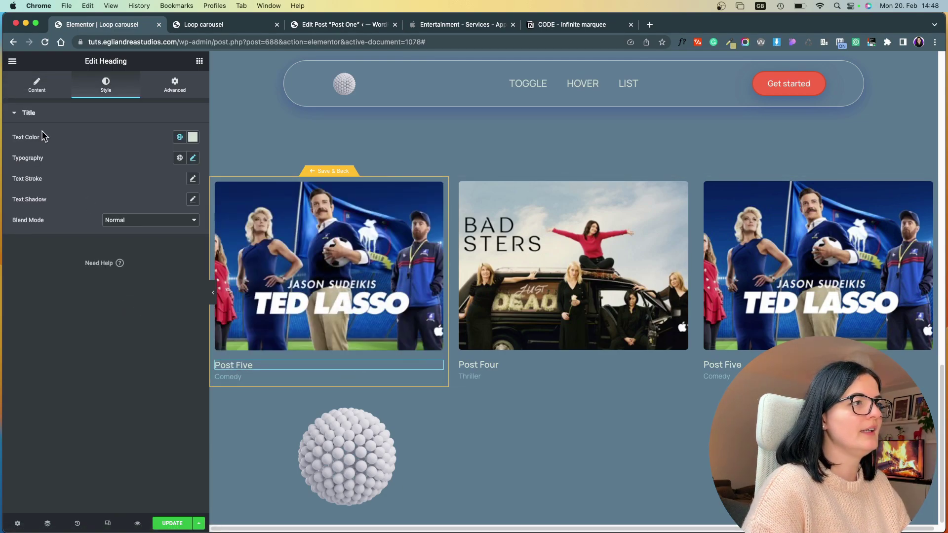
left_click(37, 88)
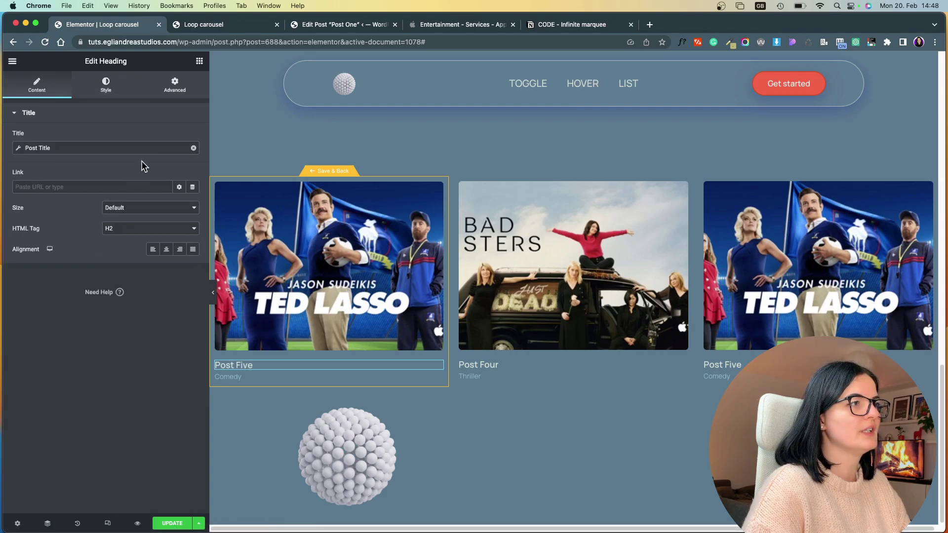
left_click(193, 190)
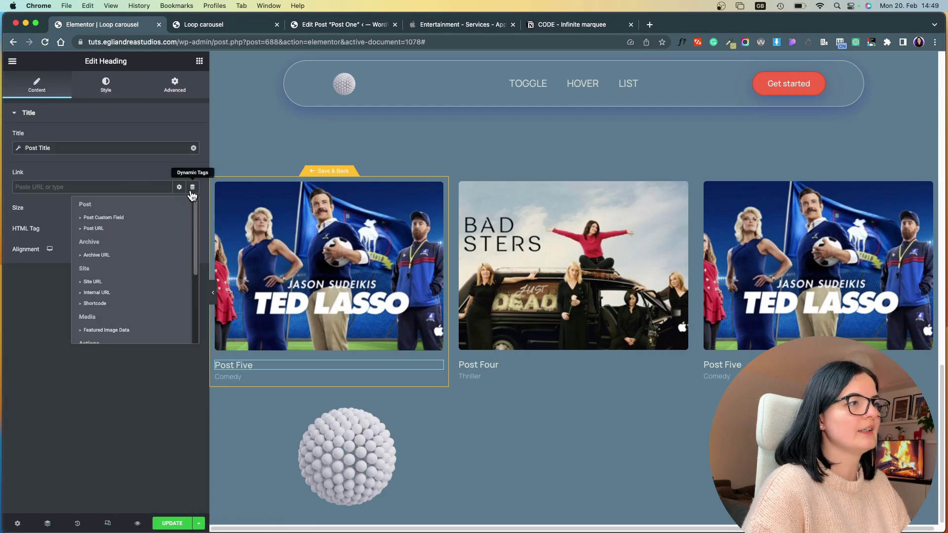
left_click(133, 229)
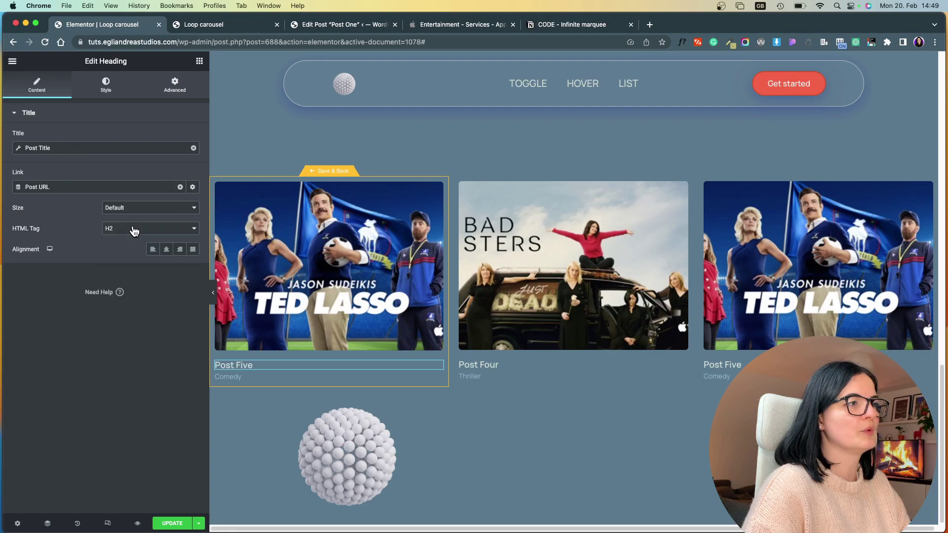
left_click(236, 378)
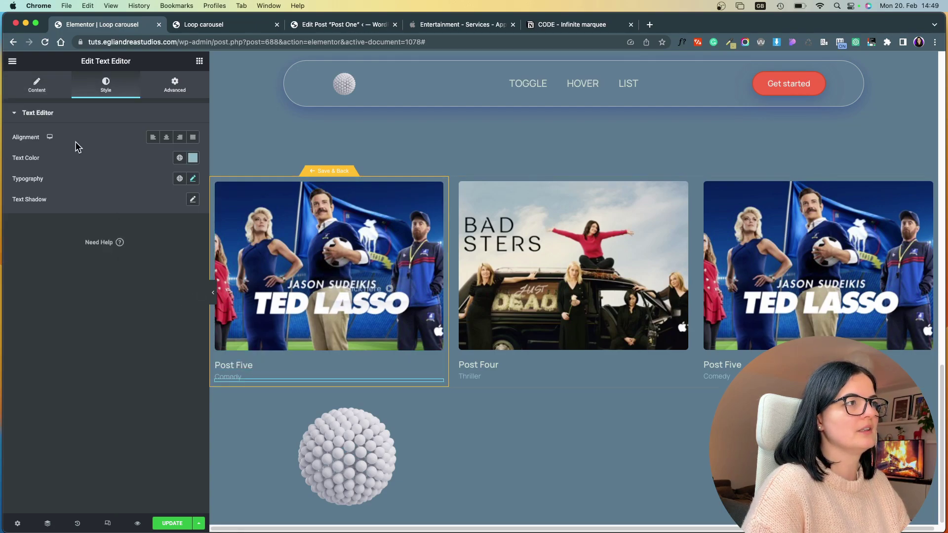
left_click(38, 89)
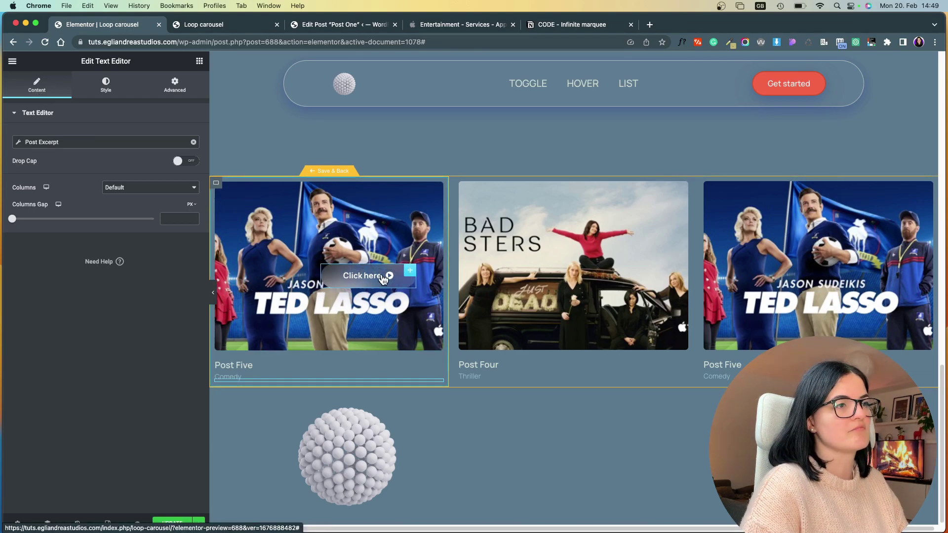
Link the card's Click here button to the dynamic Post URL, update the template and go back to the page.
left_click(411, 273)
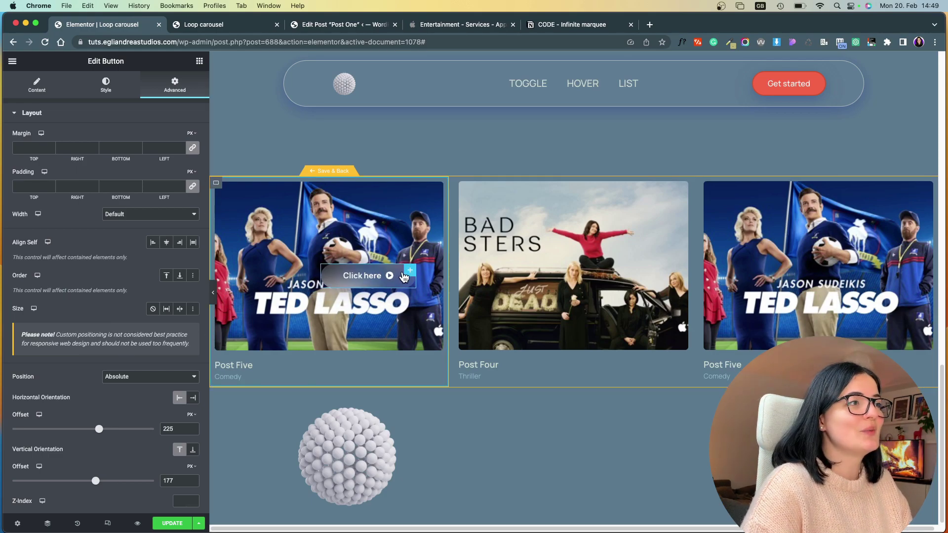
scroll(132, 390, "down", 5)
scroll(131, 395, "up", 5)
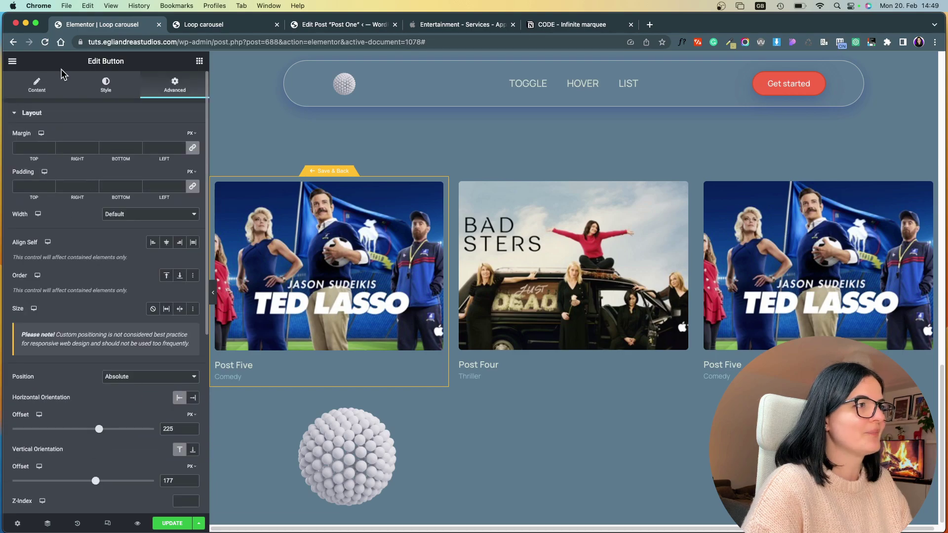
left_click(39, 87)
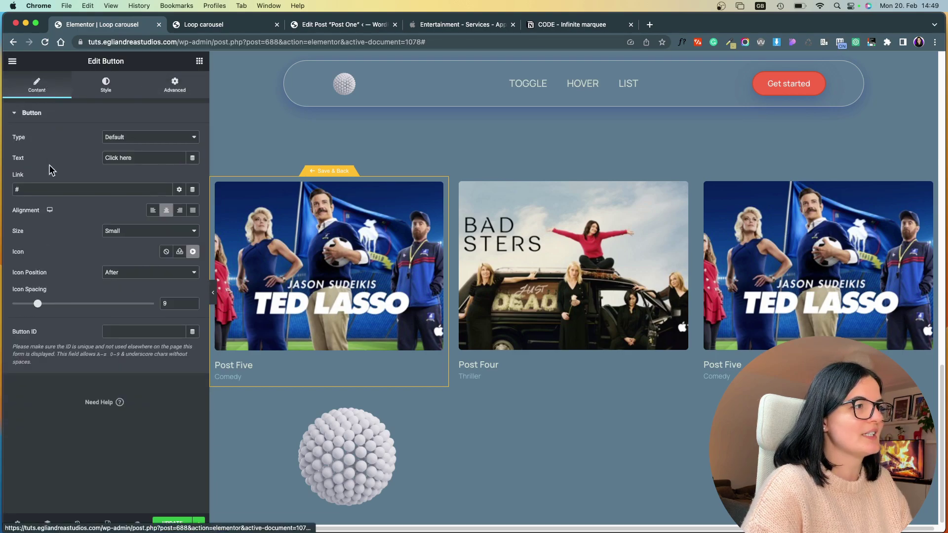
left_click(192, 190)
left_click(94, 231)
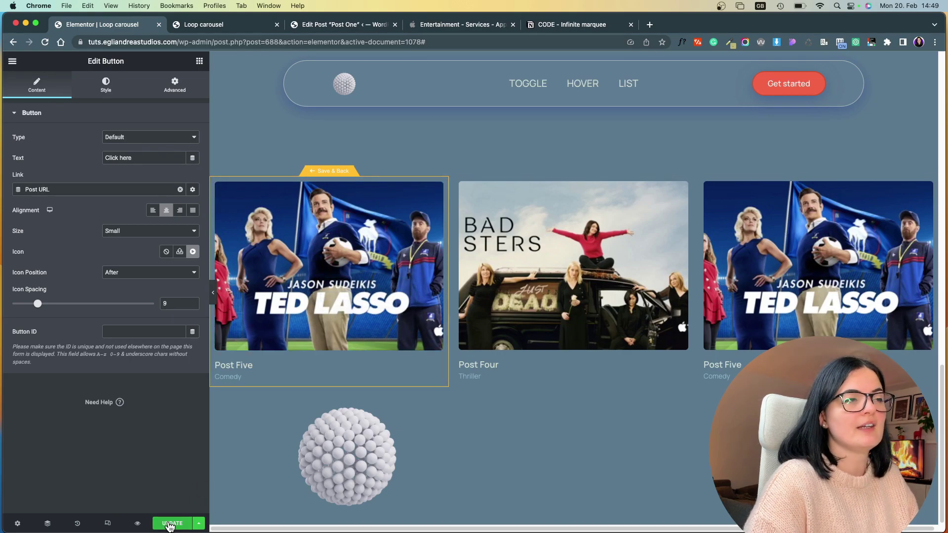
left_click(312, 172)
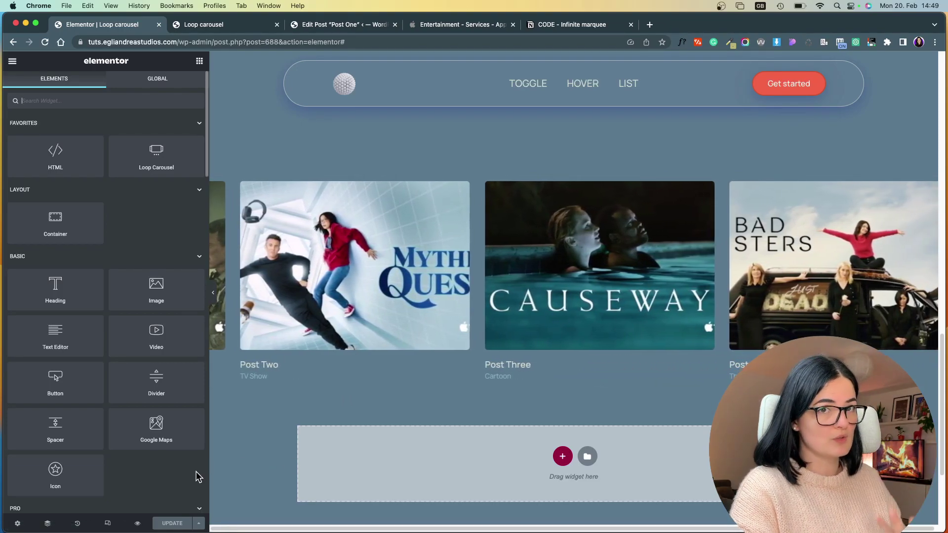
Preview the page and compare the new carousel's motion and hover button with those of the existing carousel.
left_click(138, 524)
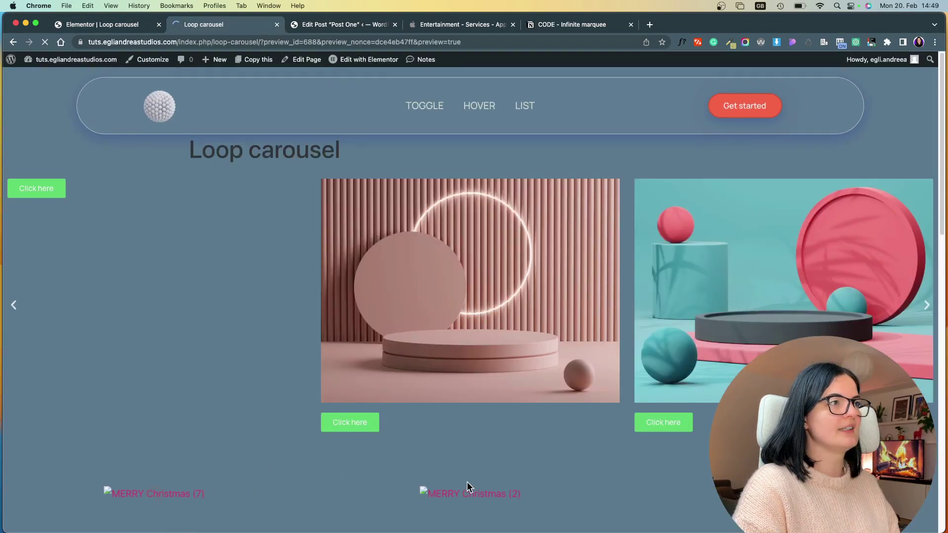
scroll(467, 481, "down", 10)
scroll(634, 469, "down", 2)
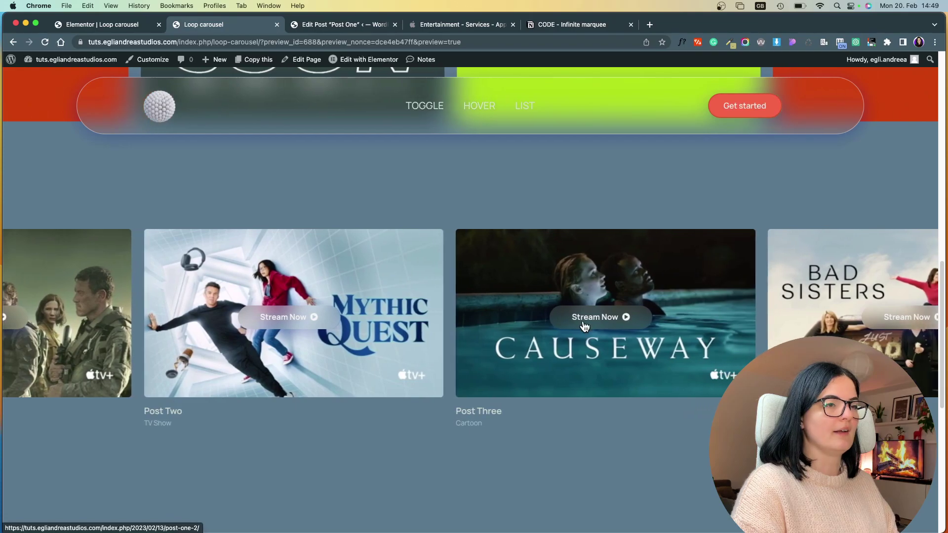
scroll(571, 422, "down", 5)
scroll(571, 422, "down", 3)
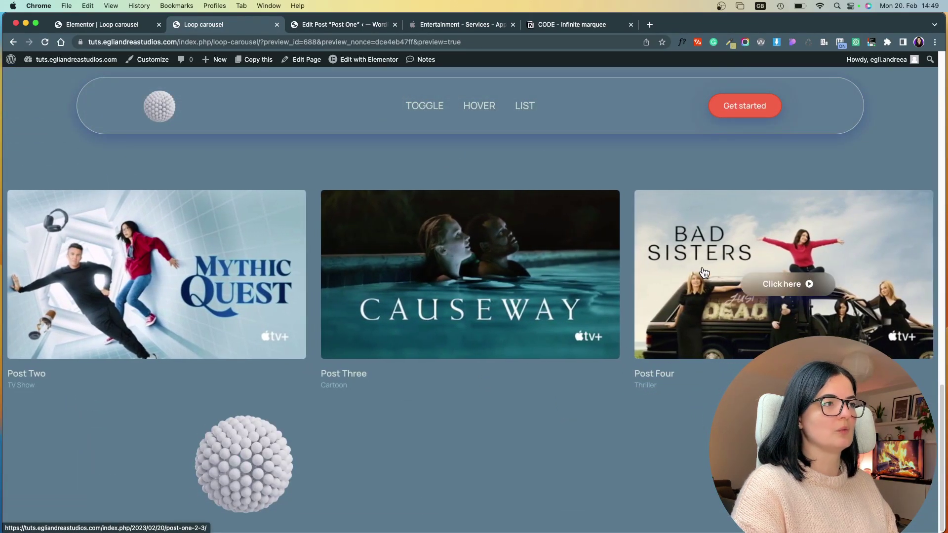
scroll(703, 273, "up", 2)
scroll(458, 374, "down", 4)
scroll(616, 277, "up", 2)
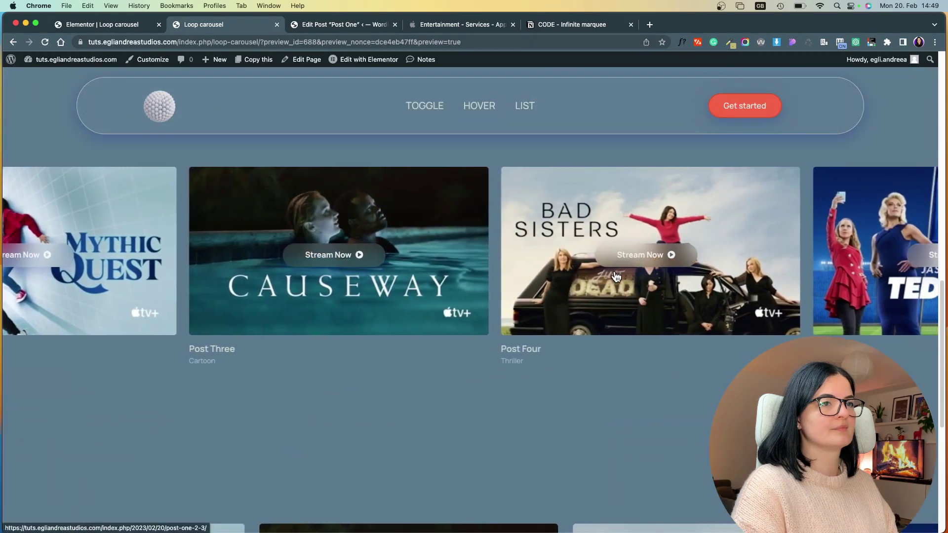
Return to the Elementor editor, switch the responsive view to tablet and examine the button placement on the carousel cards.
left_click(111, 19)
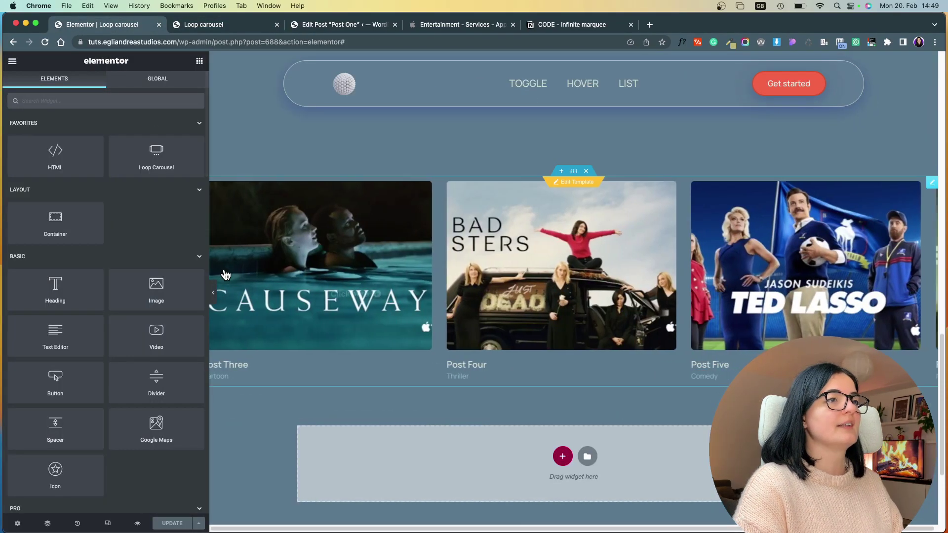
left_click(107, 523)
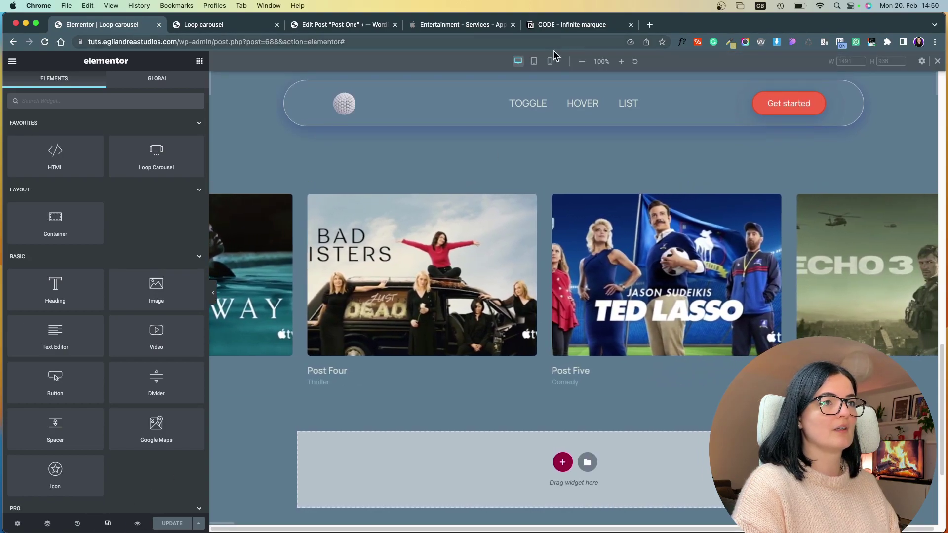
left_click(534, 61)
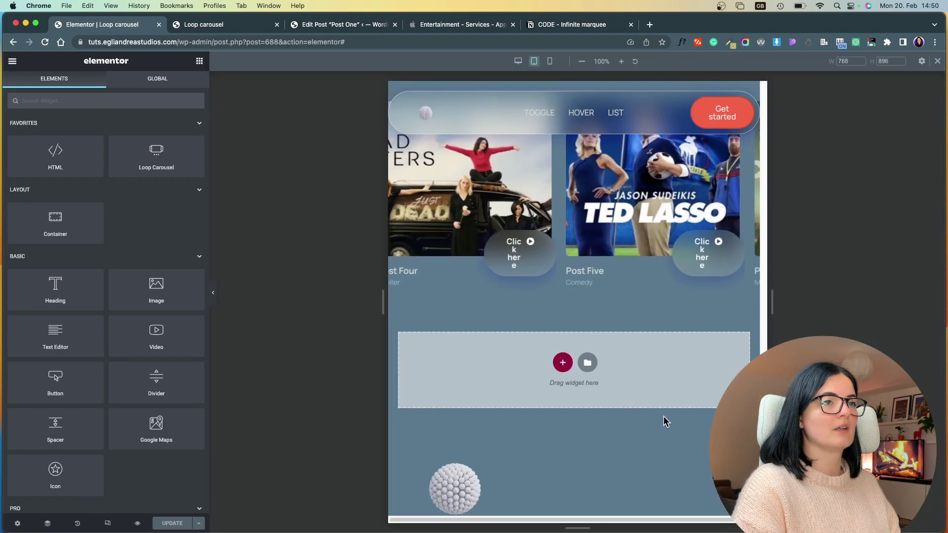
scroll(665, 418, "up", 3)
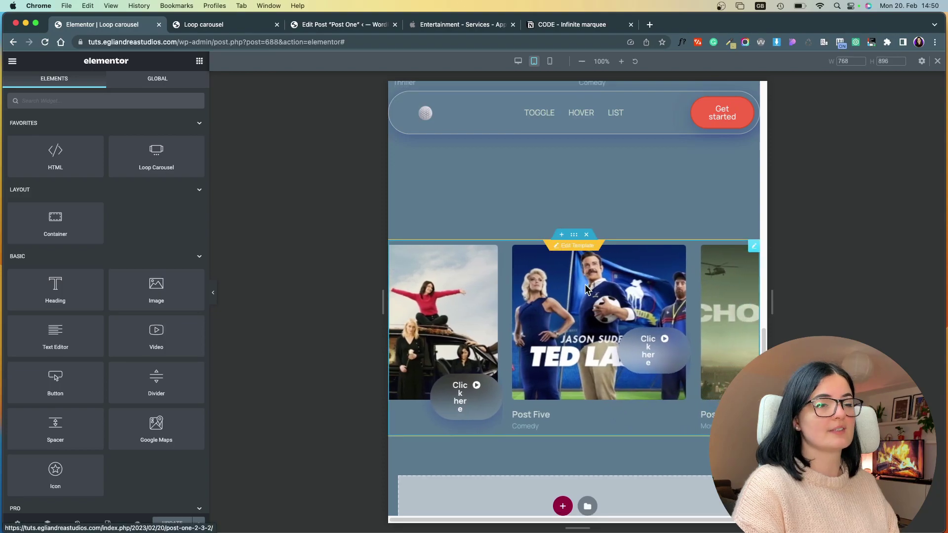
scroll(657, 340, "down", 3)
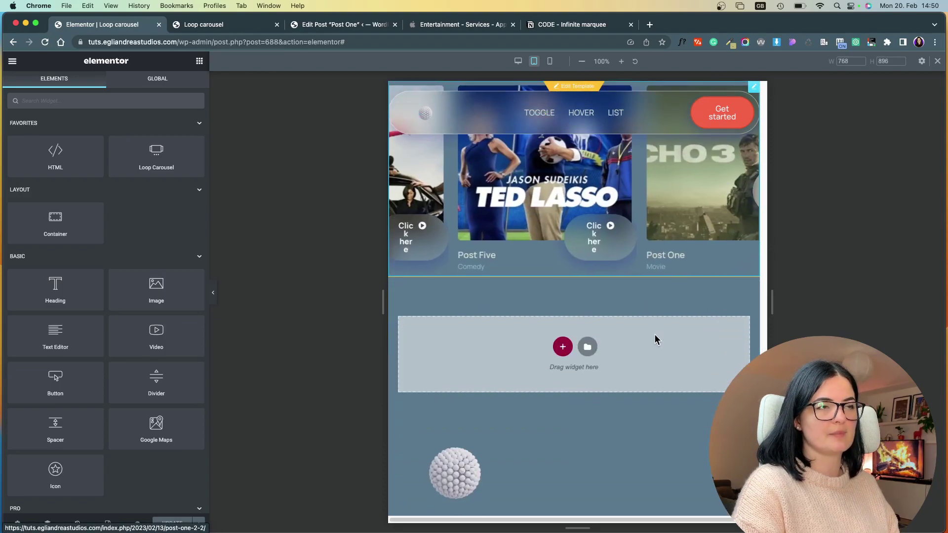
scroll(656, 339, "up", 6)
scroll(657, 339, "down", 3)
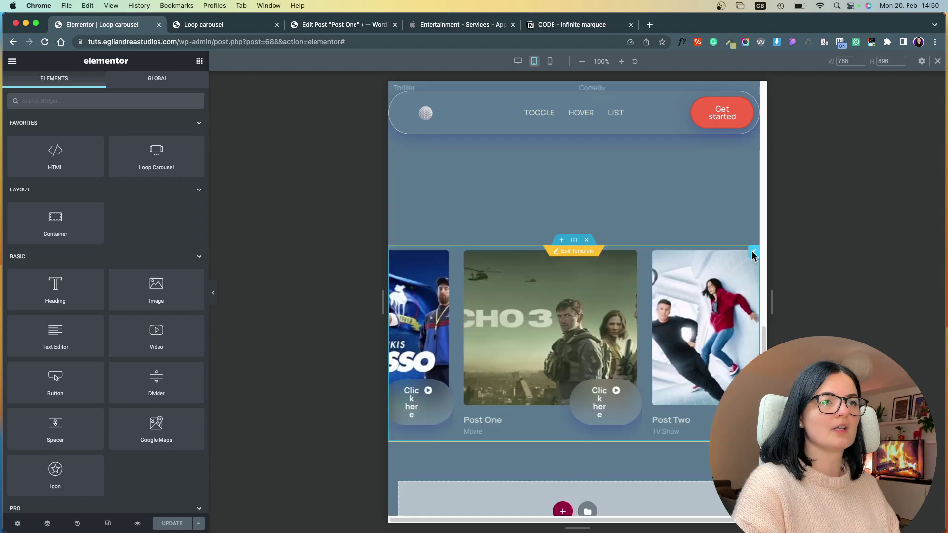
Edit the card template and reposition its button for tablet at a horizontal offset of 98 px and a vertical offset of 155 px.
left_click(570, 251)
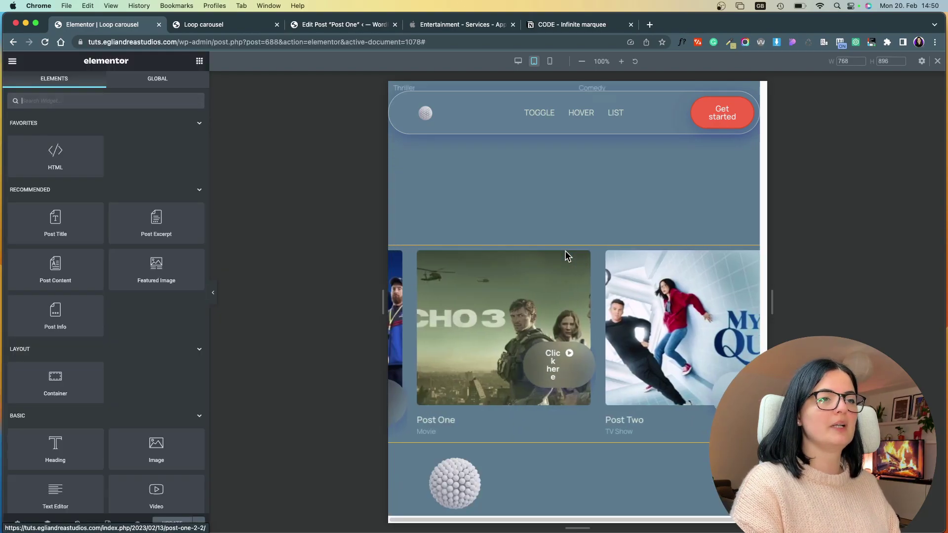
mouse_move(606, 484)
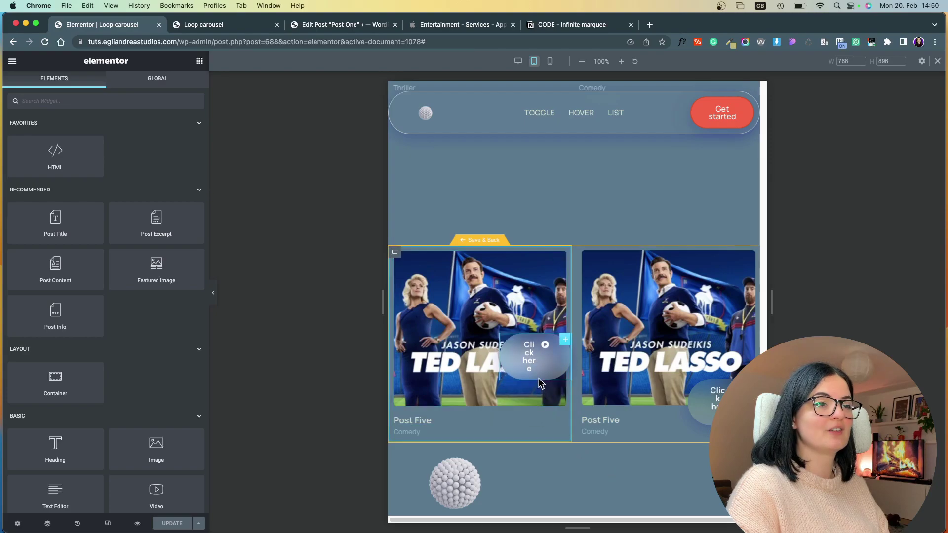
left_click(537, 373)
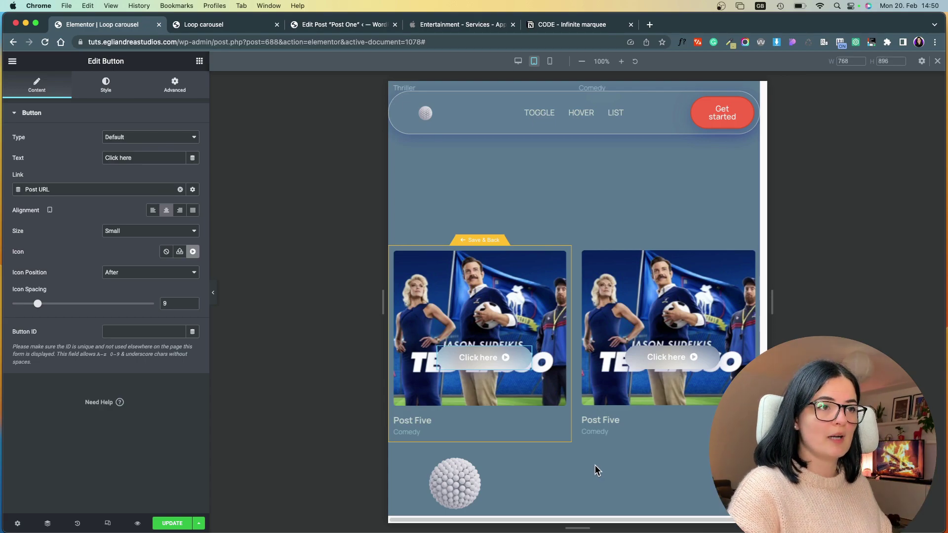
left_click(565, 470)
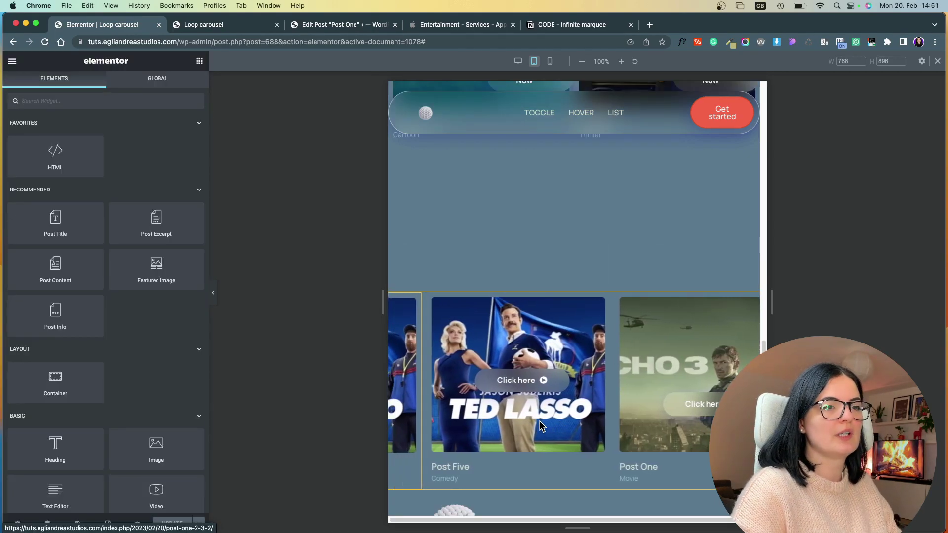
Set the button's position to Default with a top margin of -185 px and 0 on the other sides, and save the template.
left_click(493, 390)
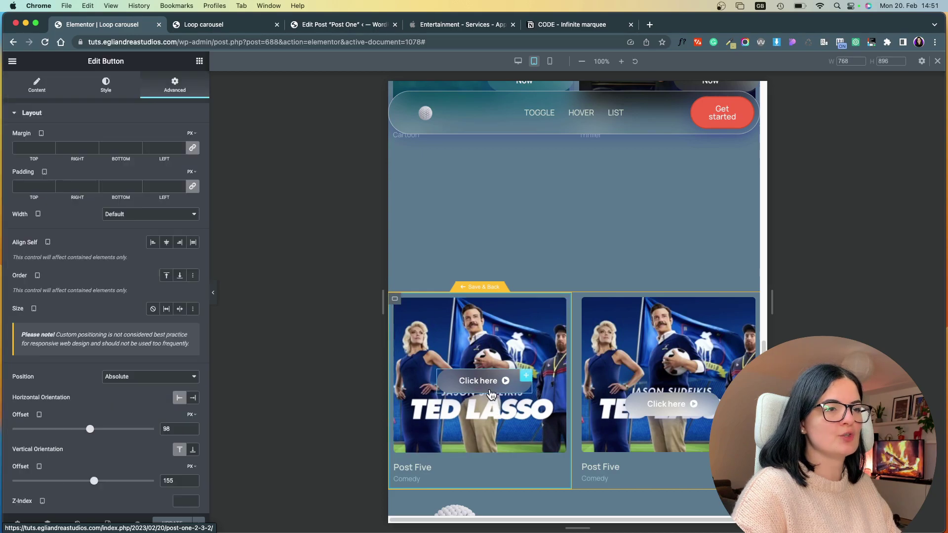
left_click(169, 376)
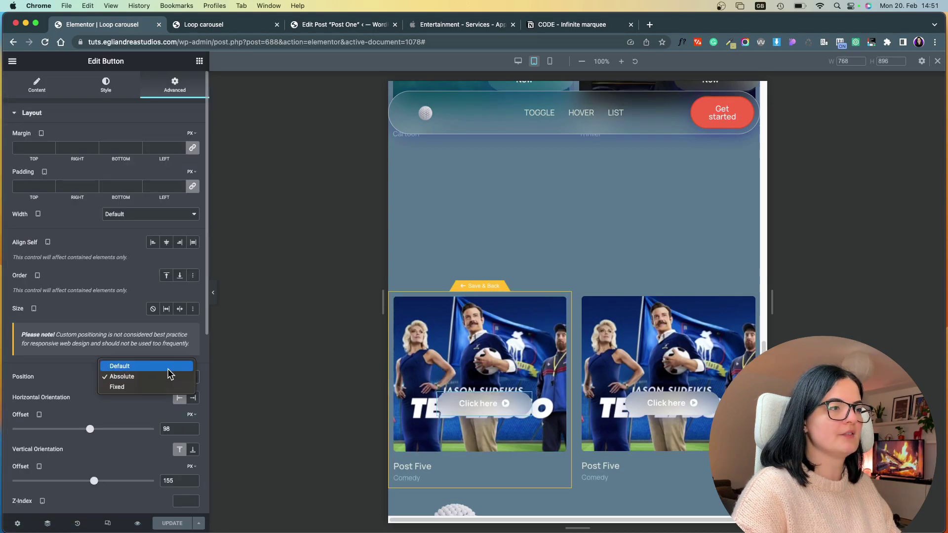
left_click(168, 367)
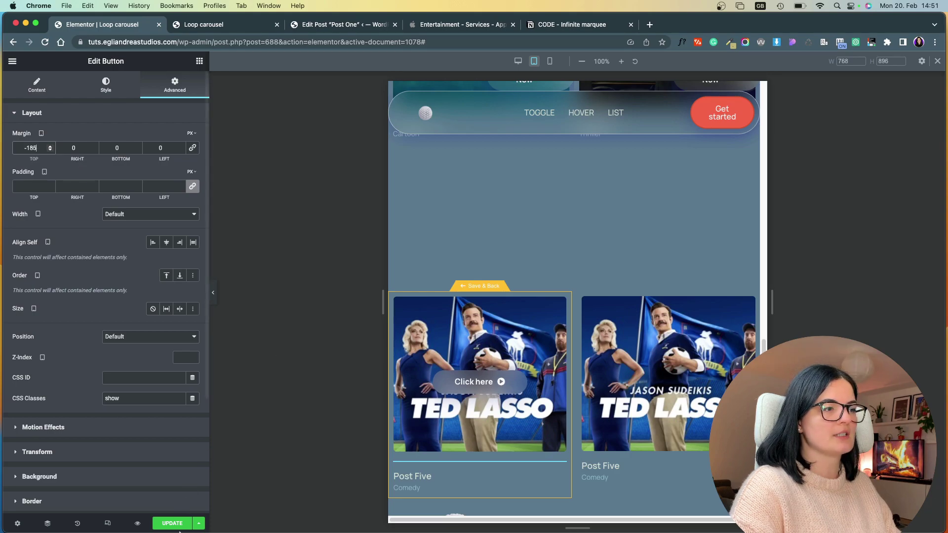
left_click(480, 289)
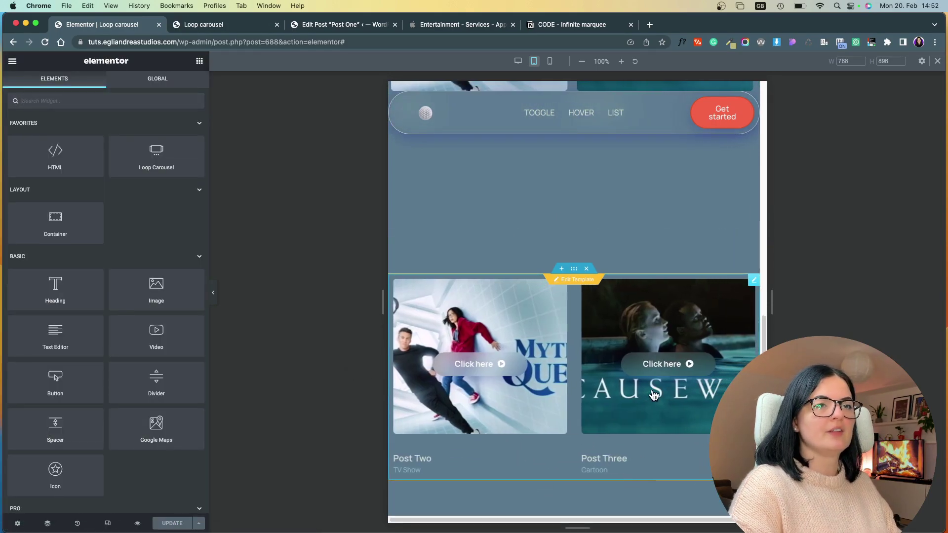
Check the carousel in mobile view, and set the button's desktop margin to -200 px at the top and 0 on the other sides.
left_click(551, 62)
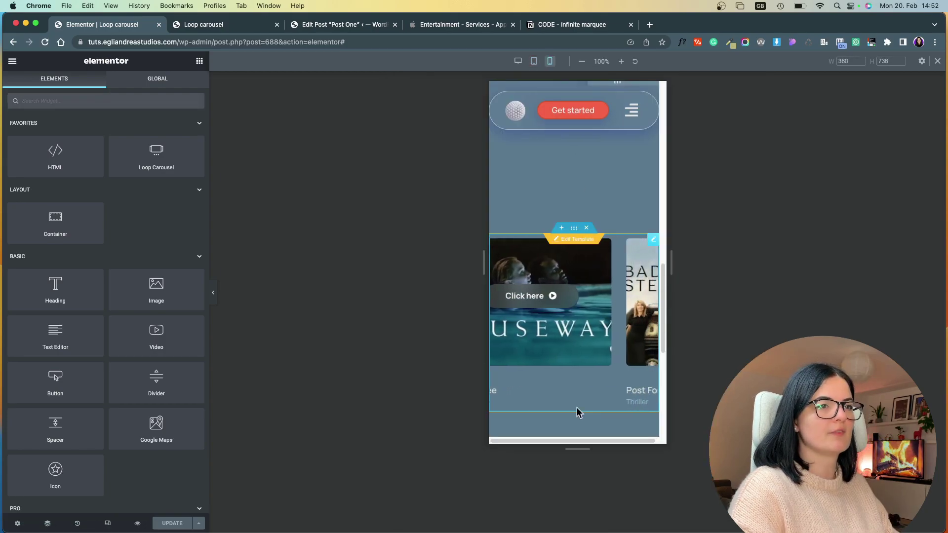
scroll(578, 412, "down", 2)
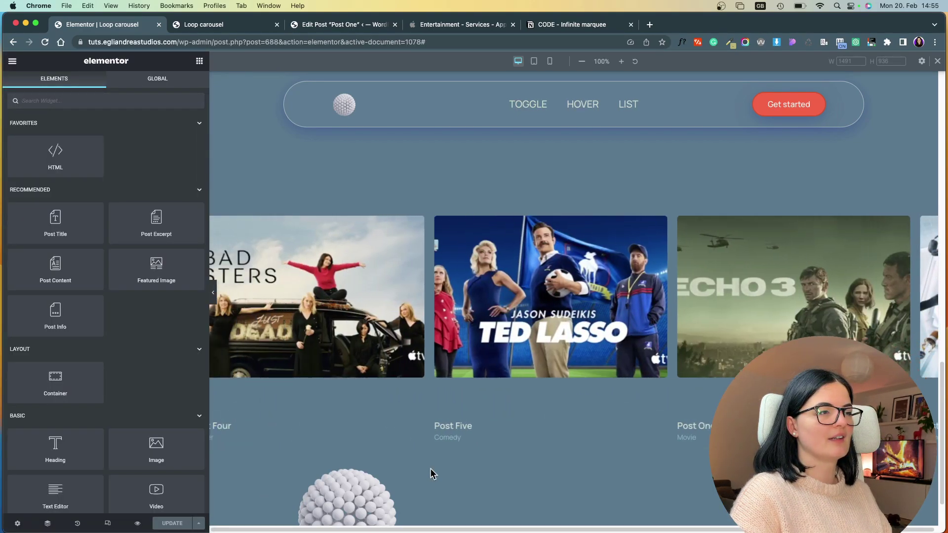
left_click(364, 405)
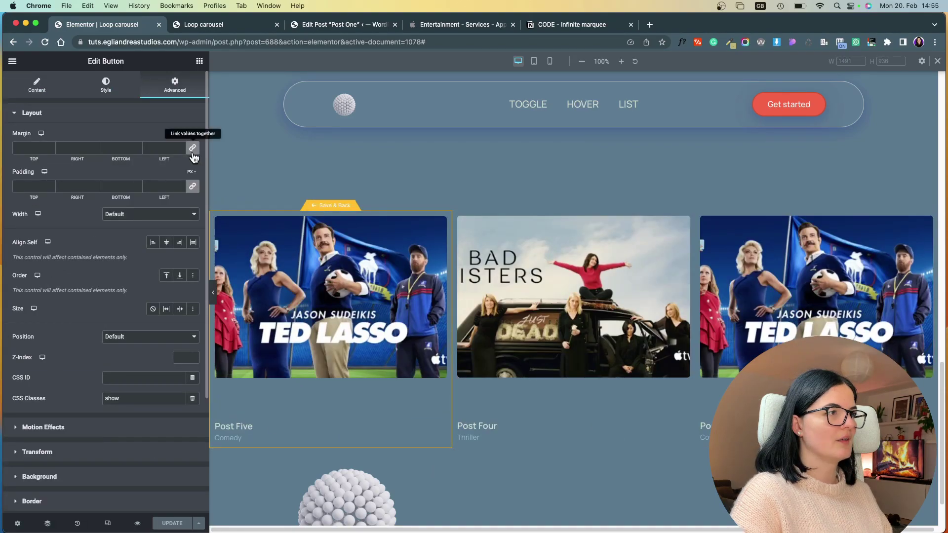
left_click(50, 152)
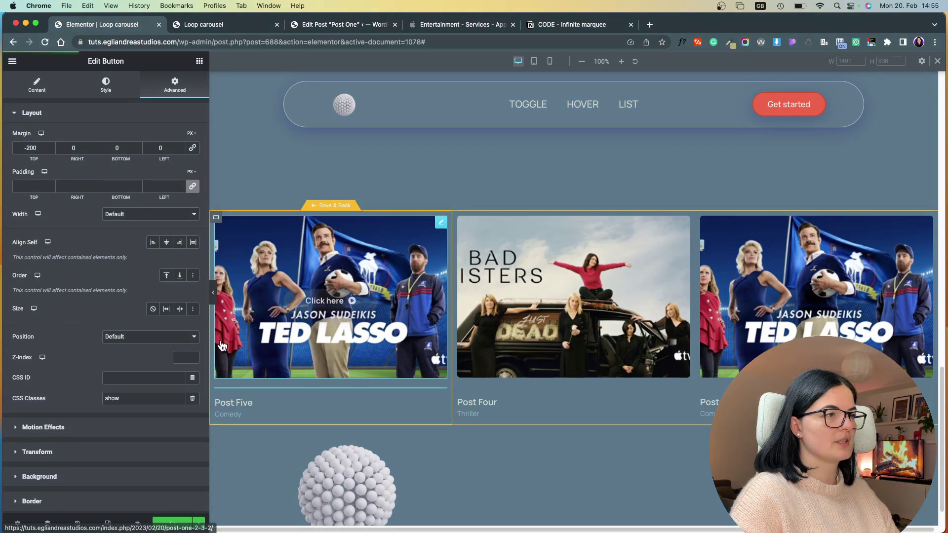
key("super+p")
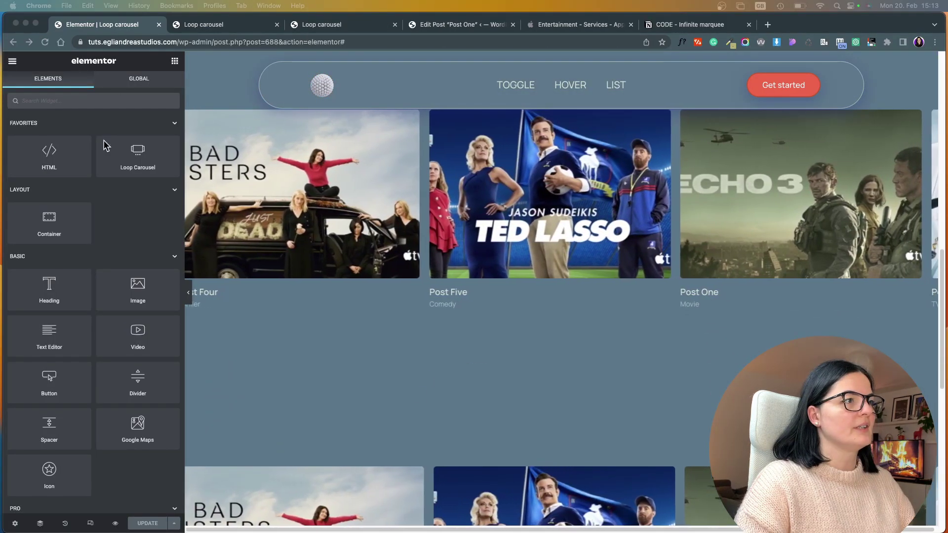
Reload the page preview and check how the hover buttons appear on the cards of both carousels.
key("ctrl+Tab")
key("super+r")
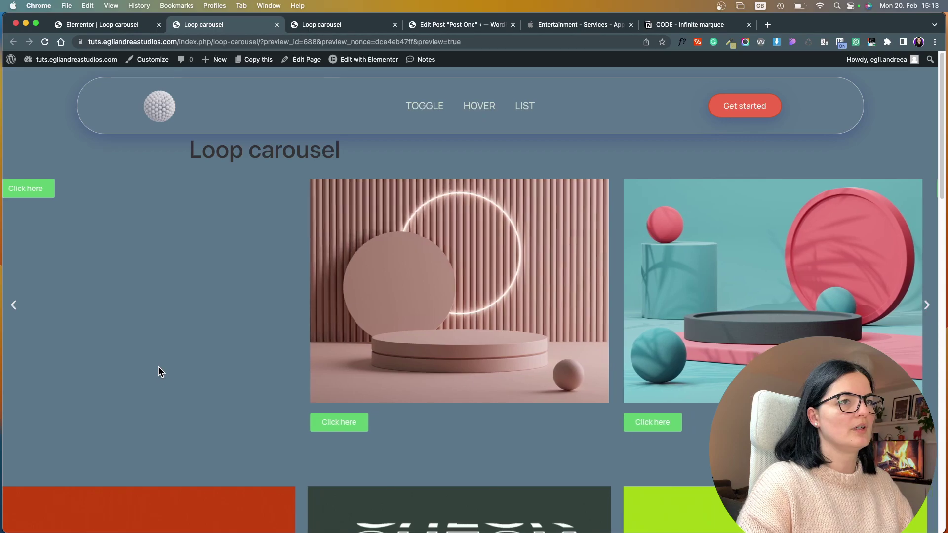
scroll(158, 366, "down", 12)
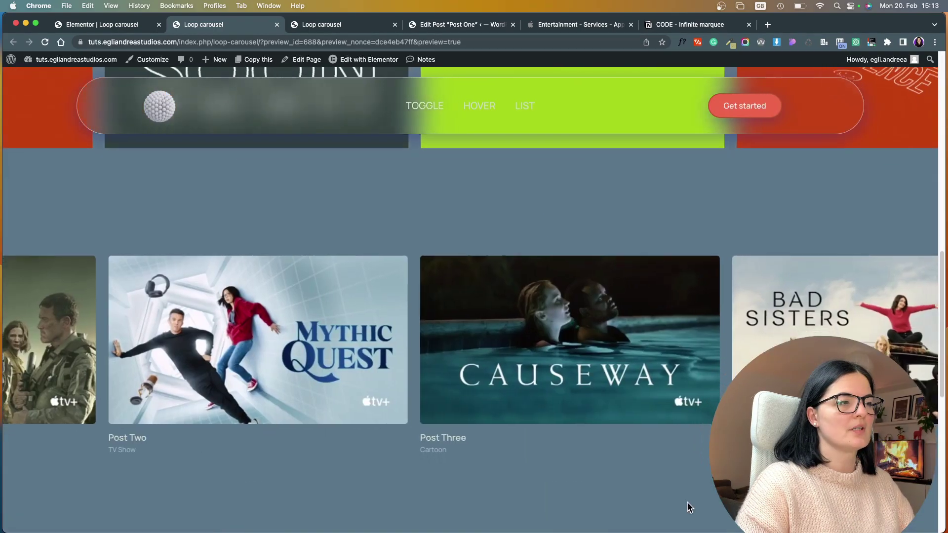
mouse_move(452, 328)
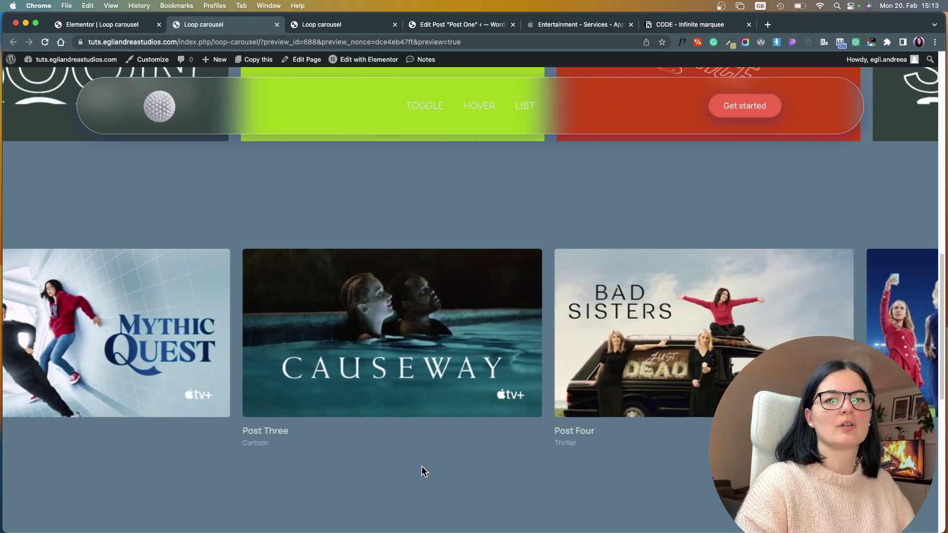
mouse_move(395, 400)
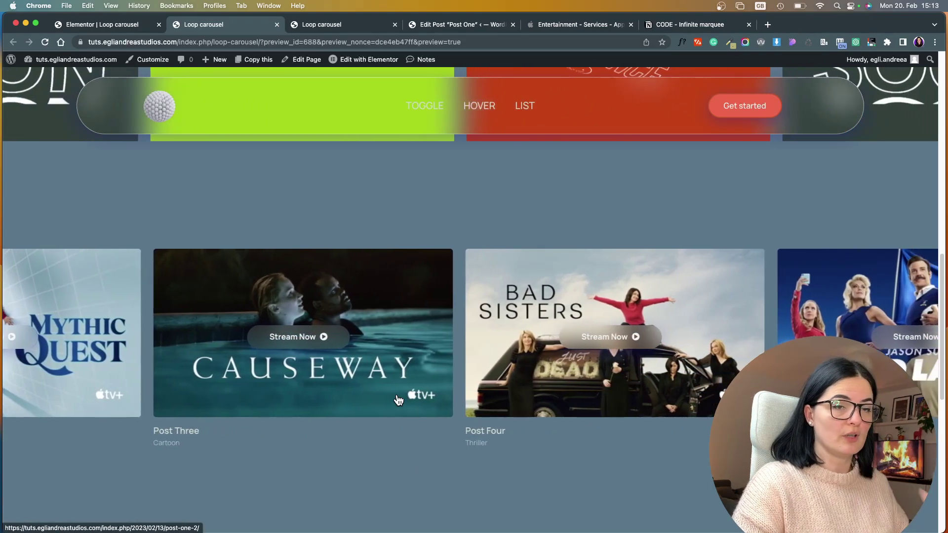
scroll(406, 419, "down", 5)
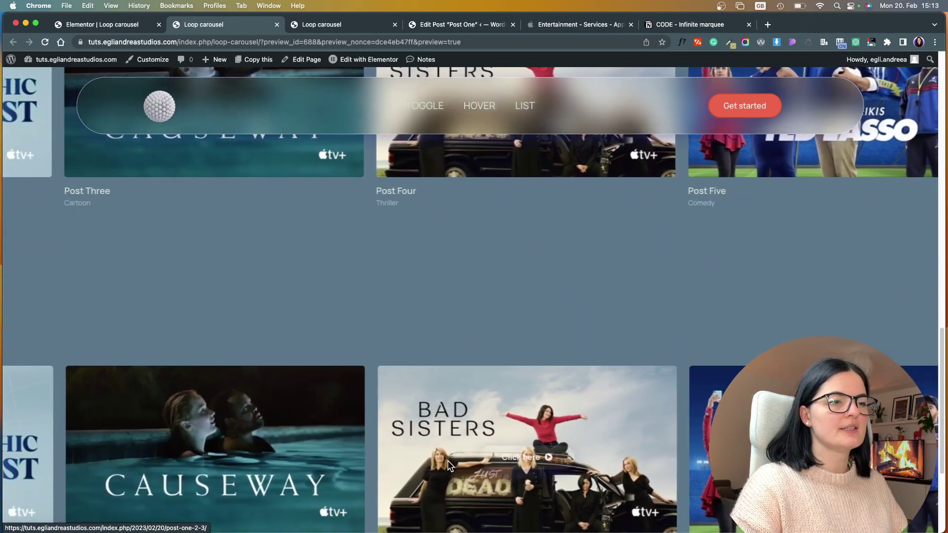
scroll(448, 464, "down", 2)
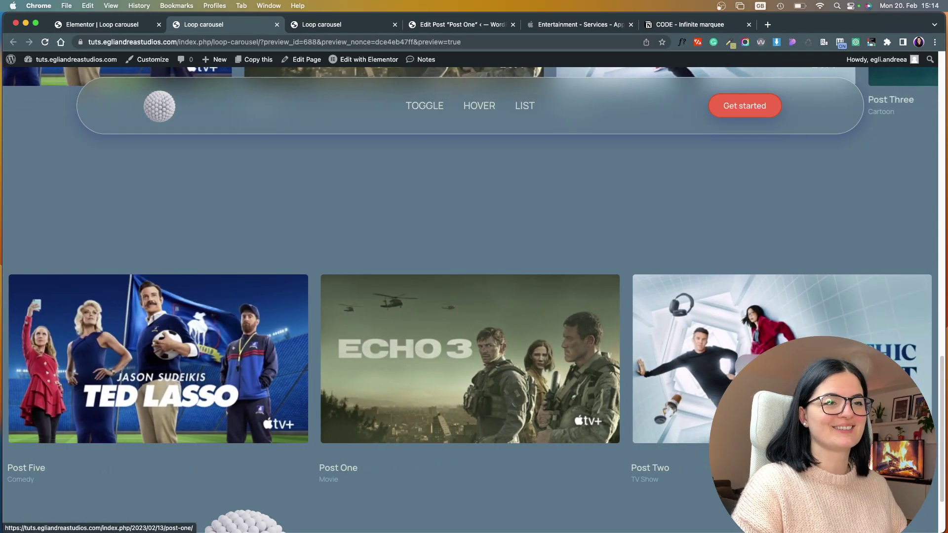
Test the card links by opening the Post Two and Post Three pages from the carousel, returning to it each time.
left_click(470, 359)
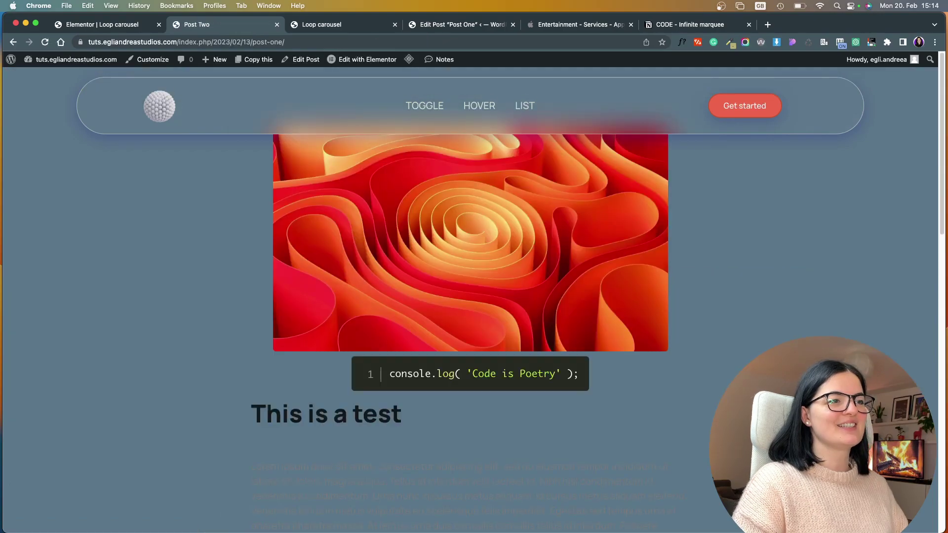
scroll(470, 246, "down", 5)
scroll(470, 247, "up", 3)
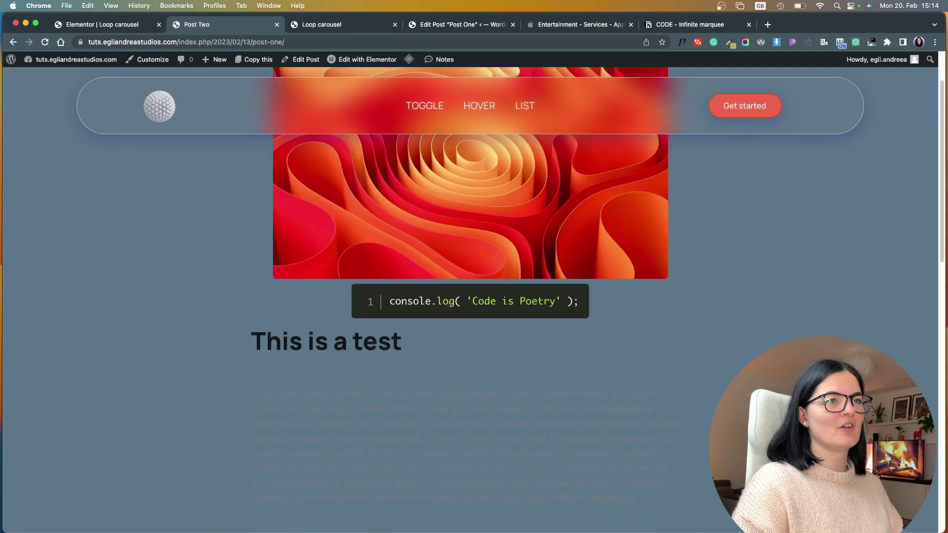
scroll(470, 296, "up", 2)
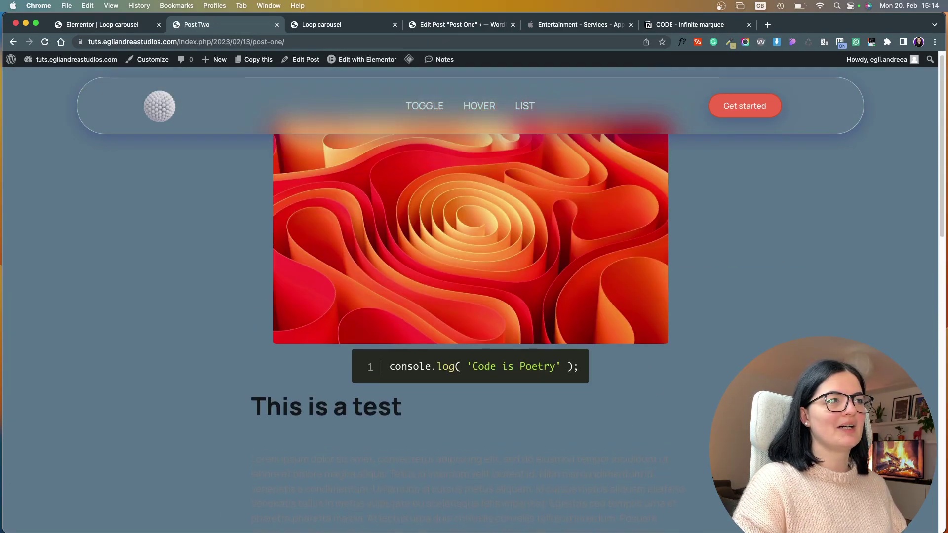
left_click(12, 43)
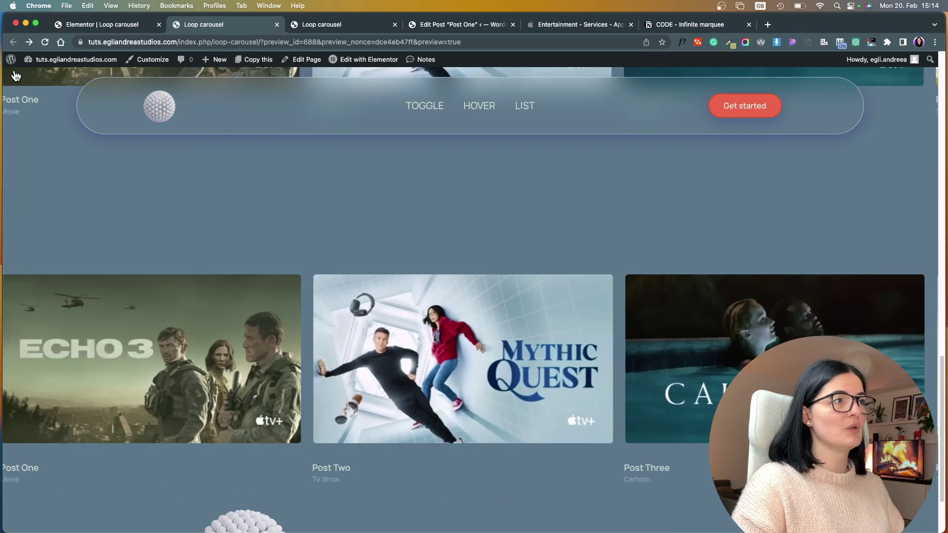
left_click(685, 376)
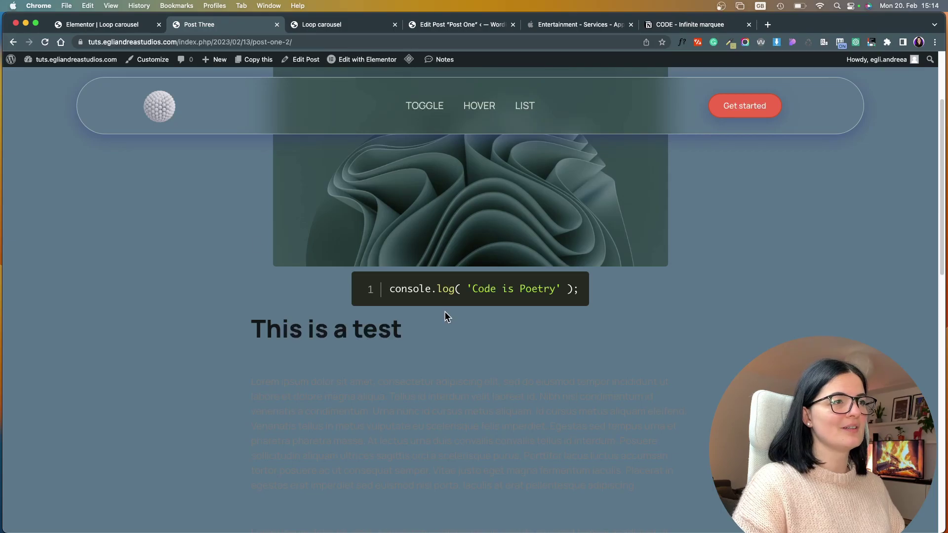
key("super+bracketleft")
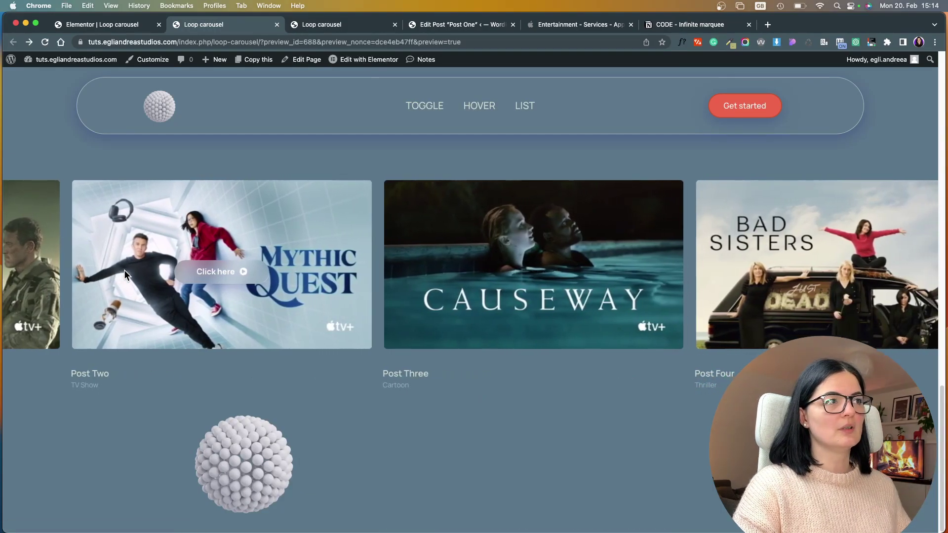